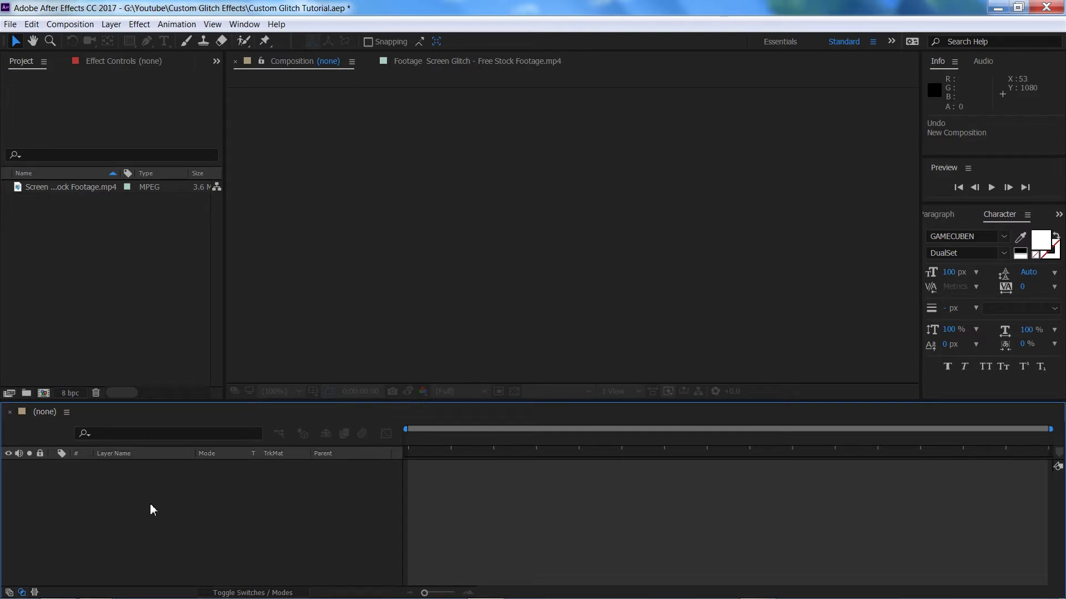
Create a 1920 x 1080 composition named Main Comp at 30 frames per second with a duration of 0:00:10:00.
click(43, 394)
text(Main Comp)
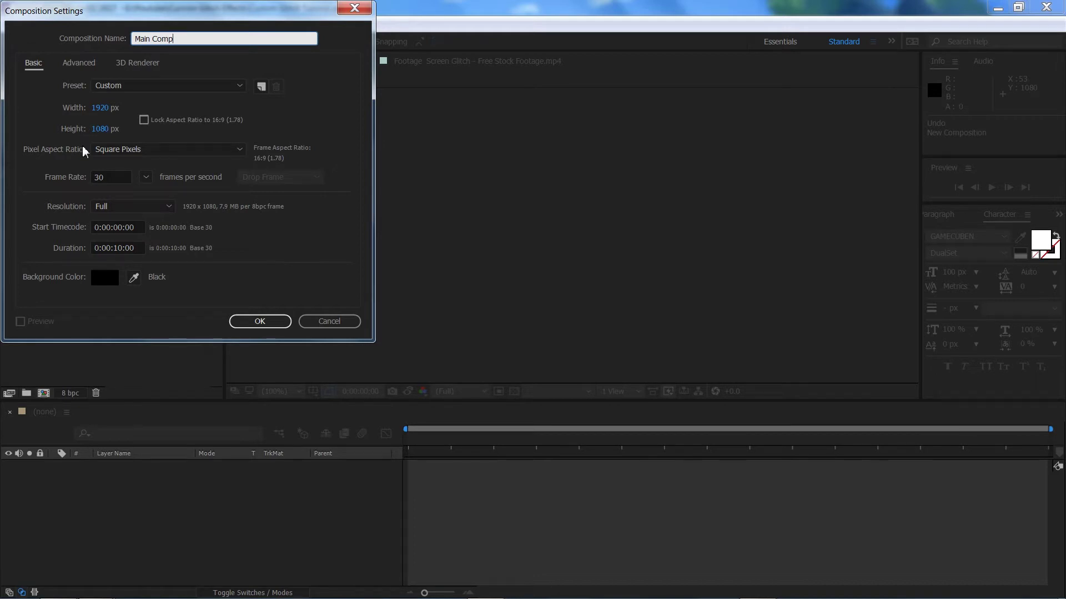
click(112, 175)
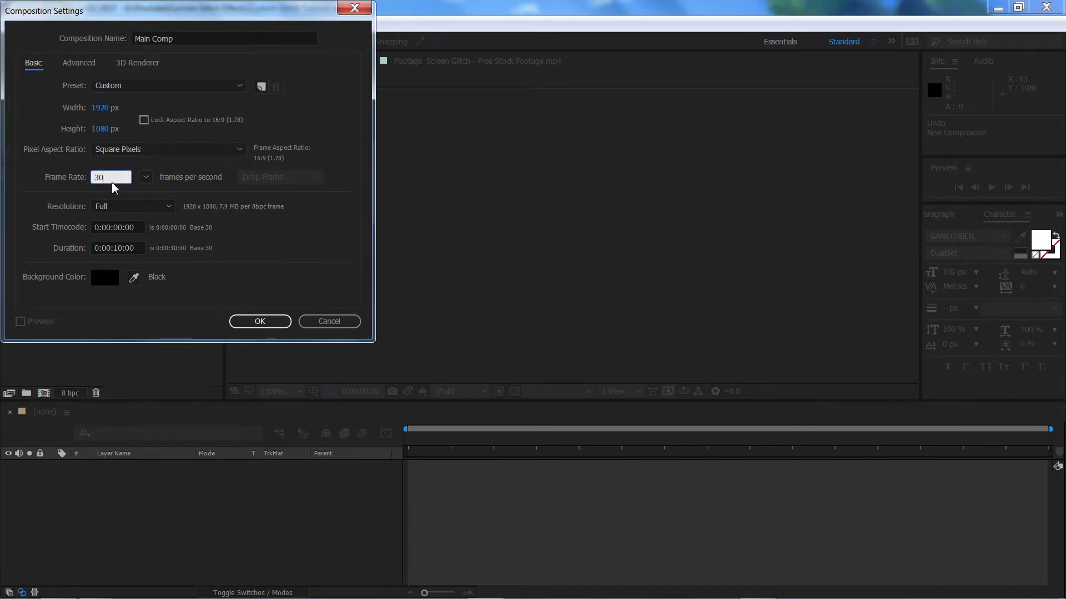
click(135, 249)
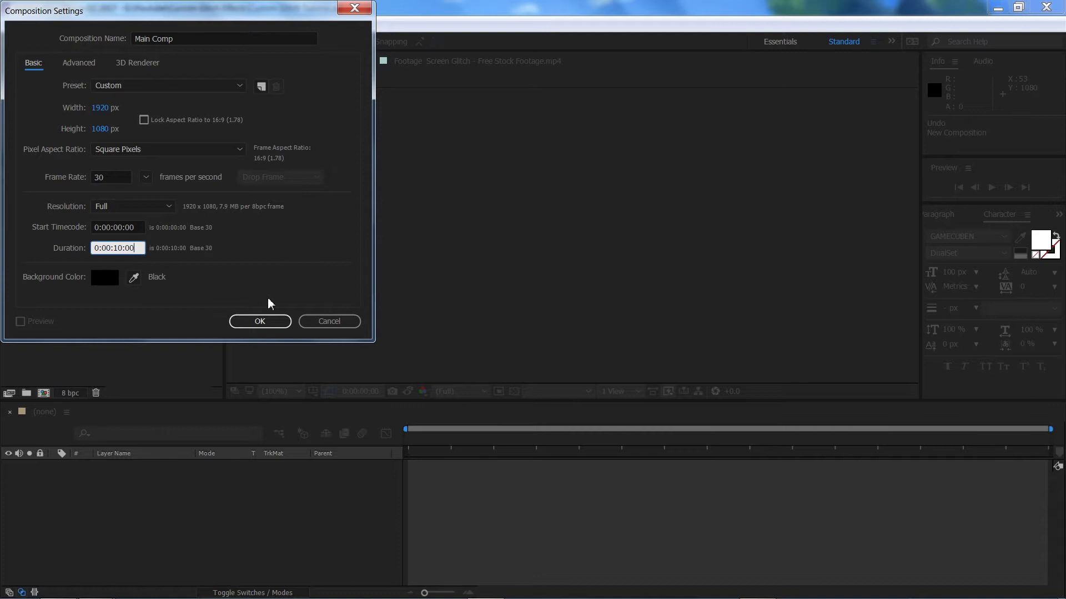
click(259, 322)
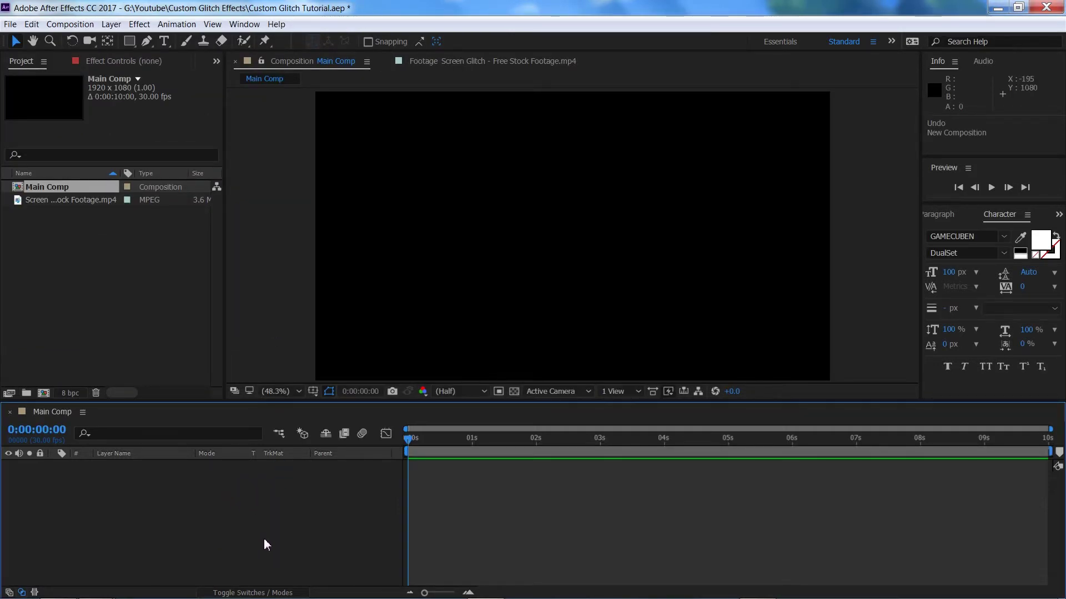
Add a text layer reading DISTORTION and show the layer switch columns in the timeline.
right_click(240, 538)
mouse_move(333, 423)
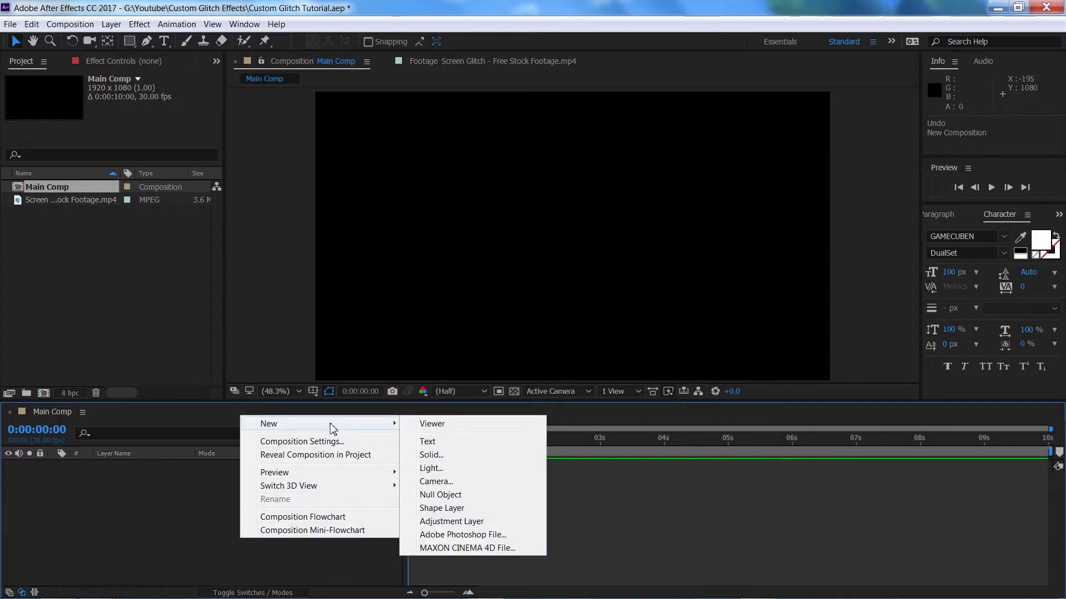
click(439, 441)
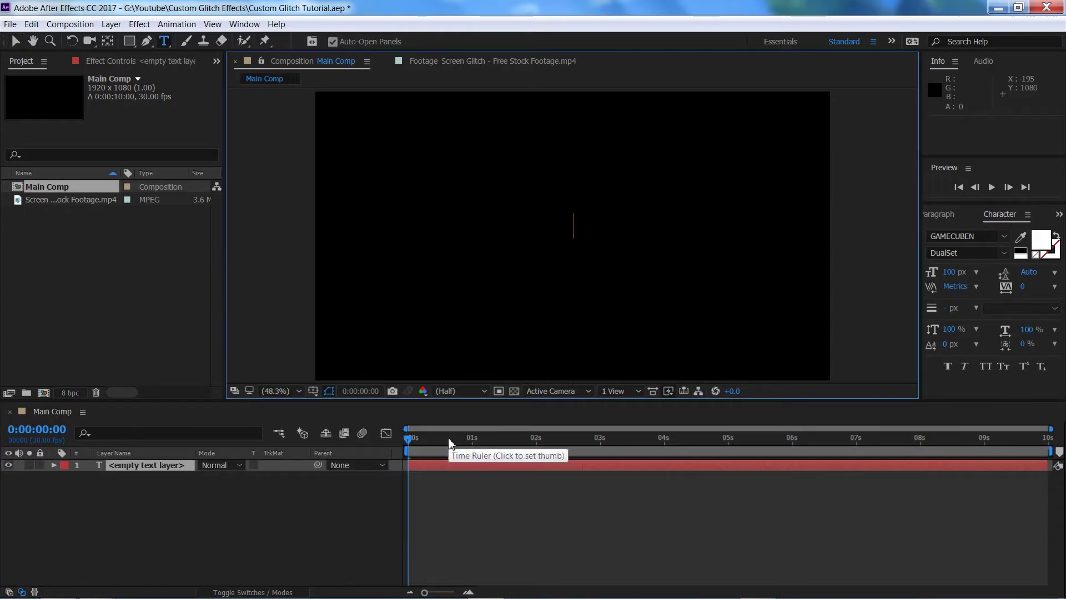
text(DISTORTION)
click(209, 519)
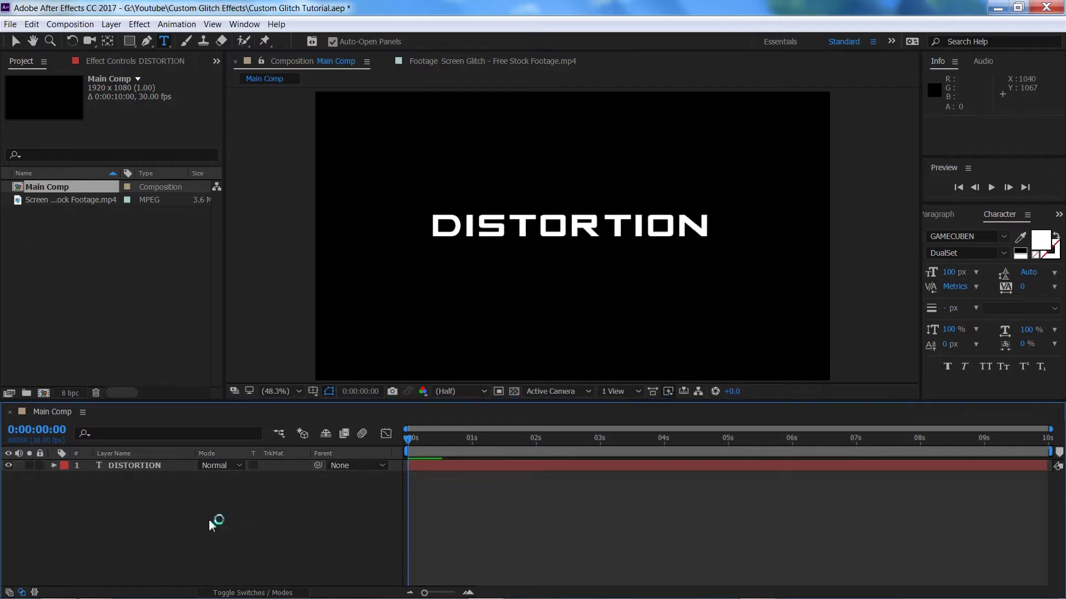
click(267, 593)
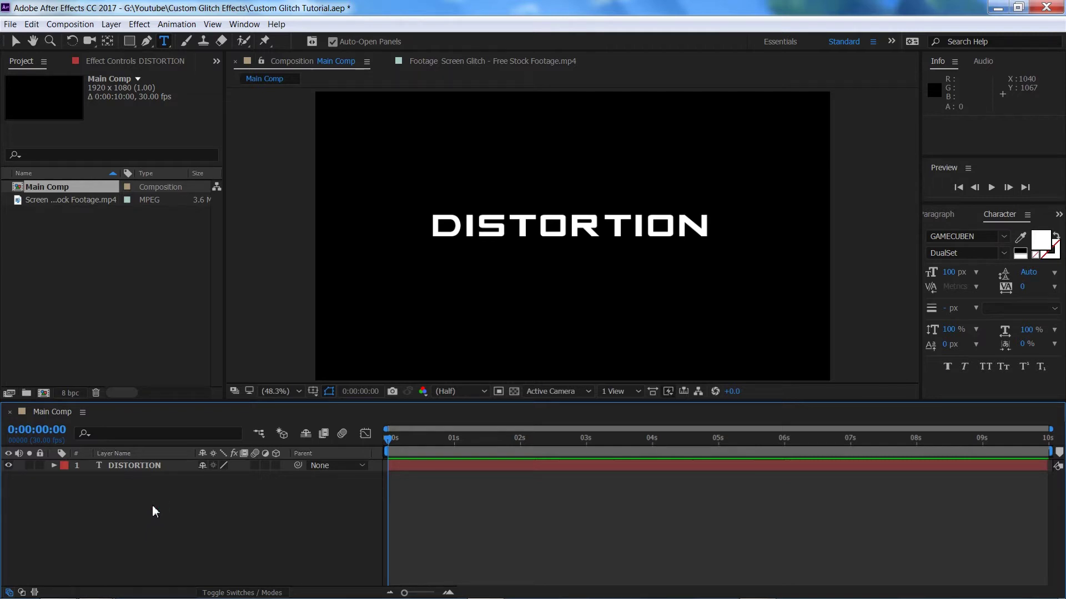
Center the DISTORTION layer's anchor point in its layer content.
click(141, 464)
right_click(141, 463)
mouse_move(203, 171)
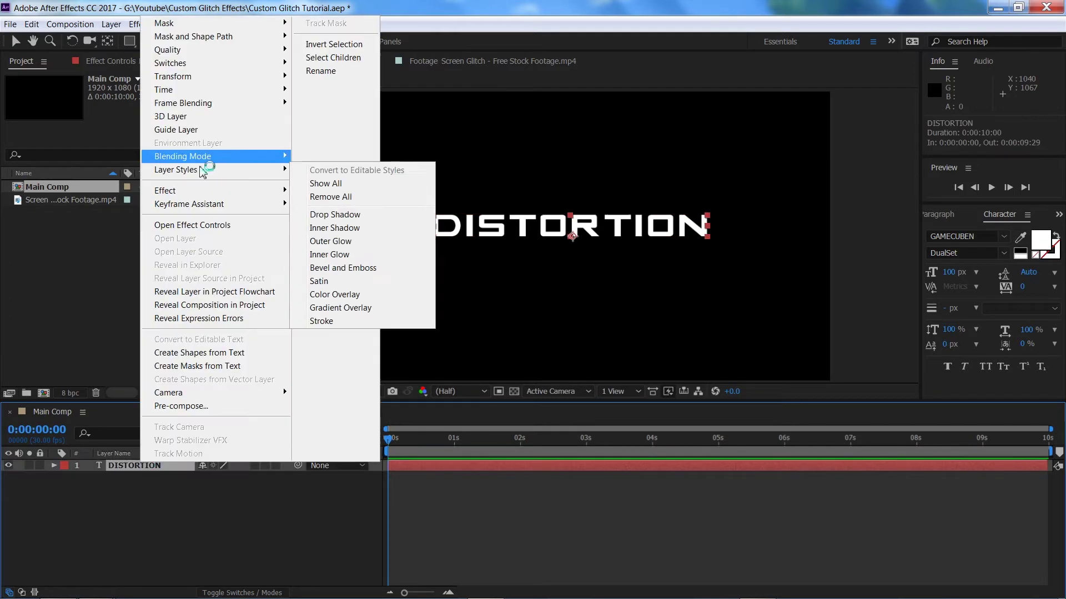
mouse_move(213, 83)
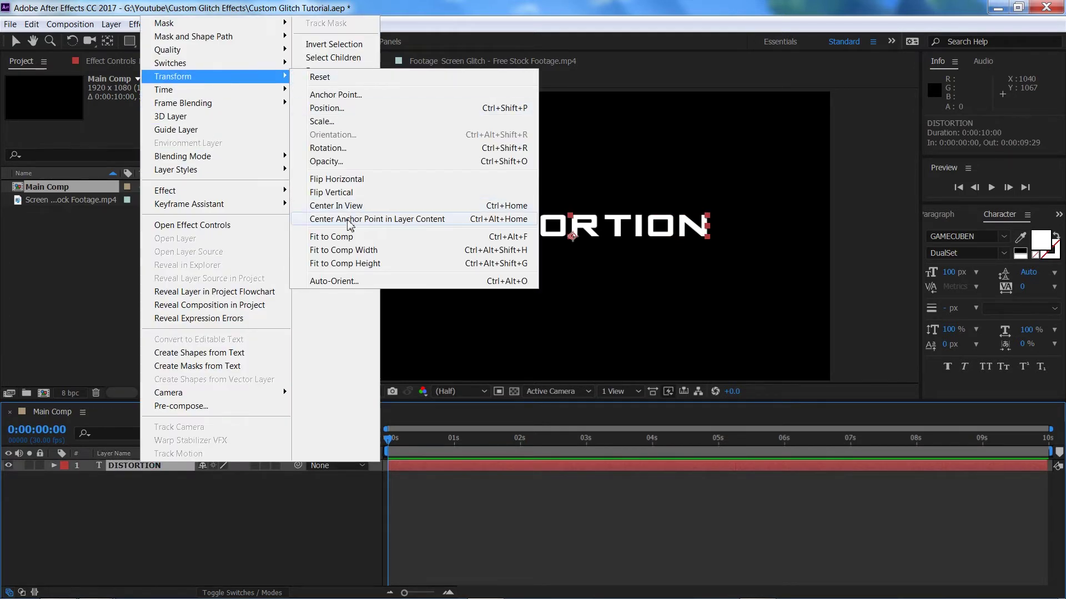
click(356, 219)
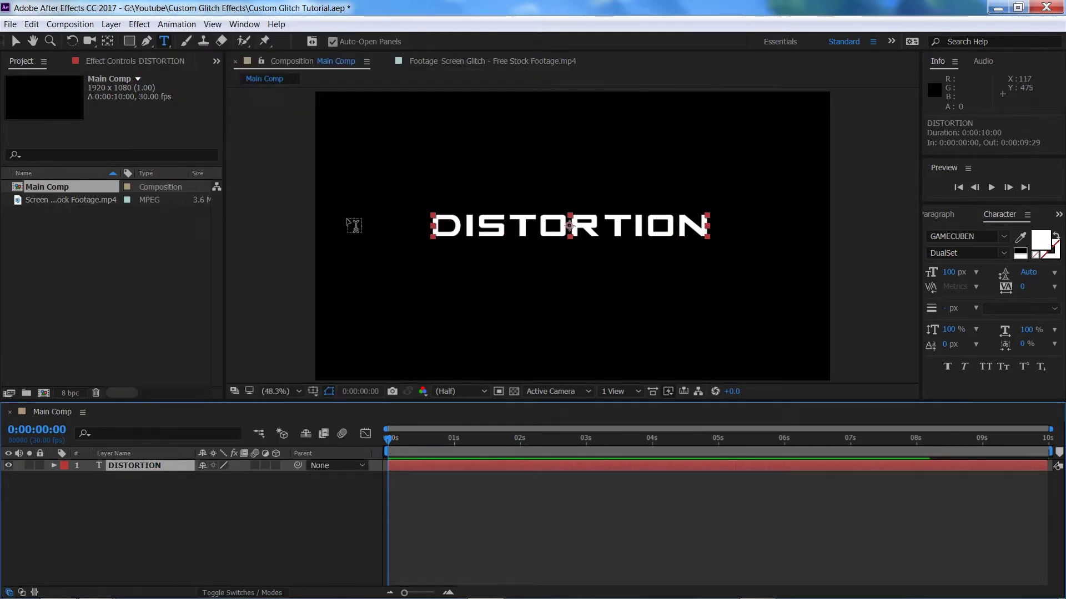
Center the DISTORTION text layer in the composition view and deselect it.
right_click(168, 465)
mouse_move(263, 75)
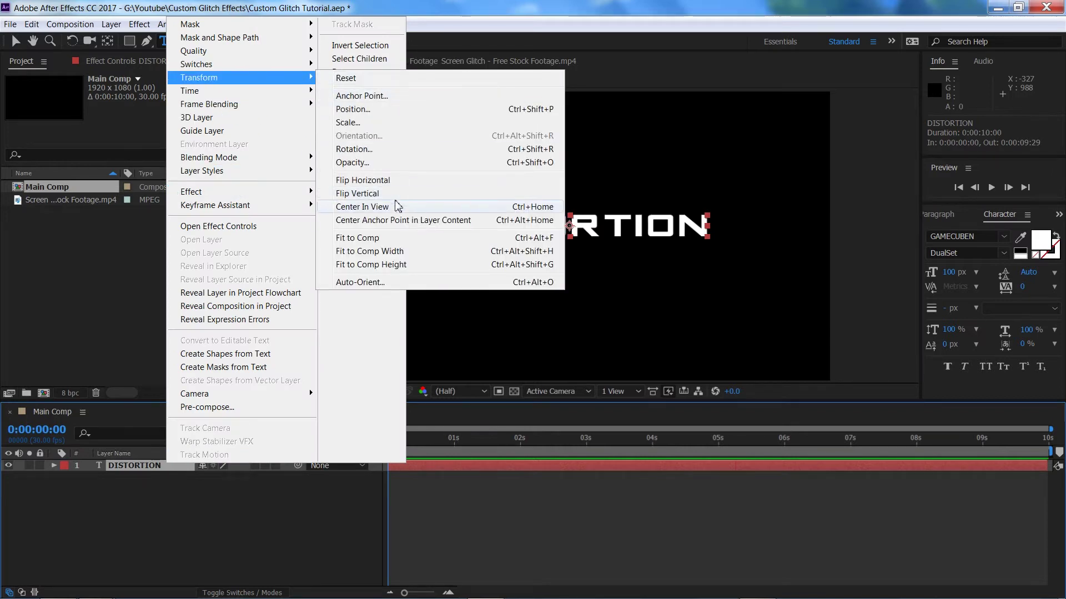
click(398, 210)
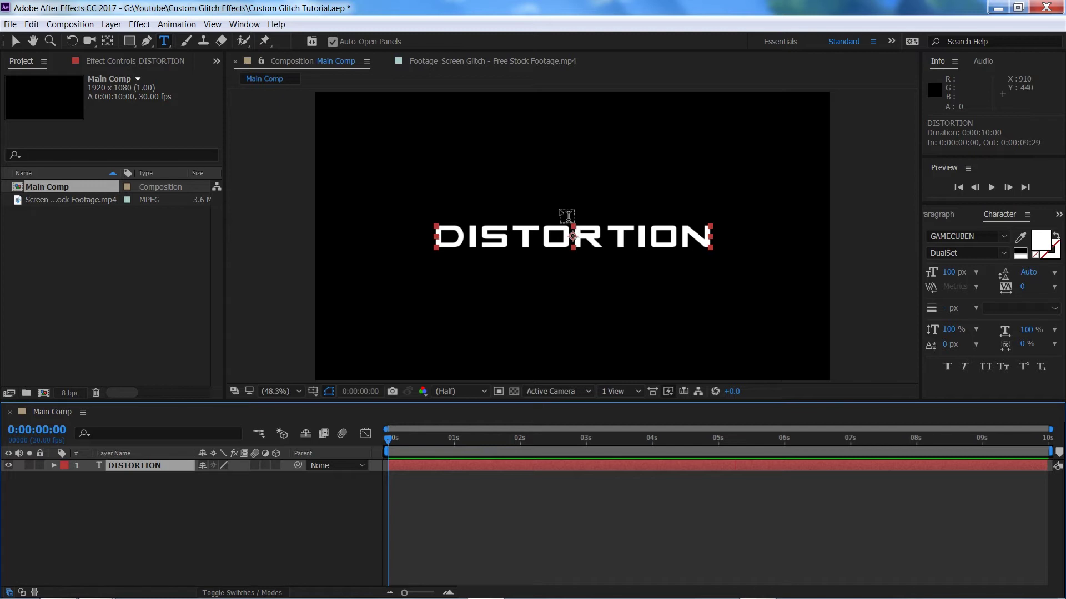
key(v)
click(224, 518)
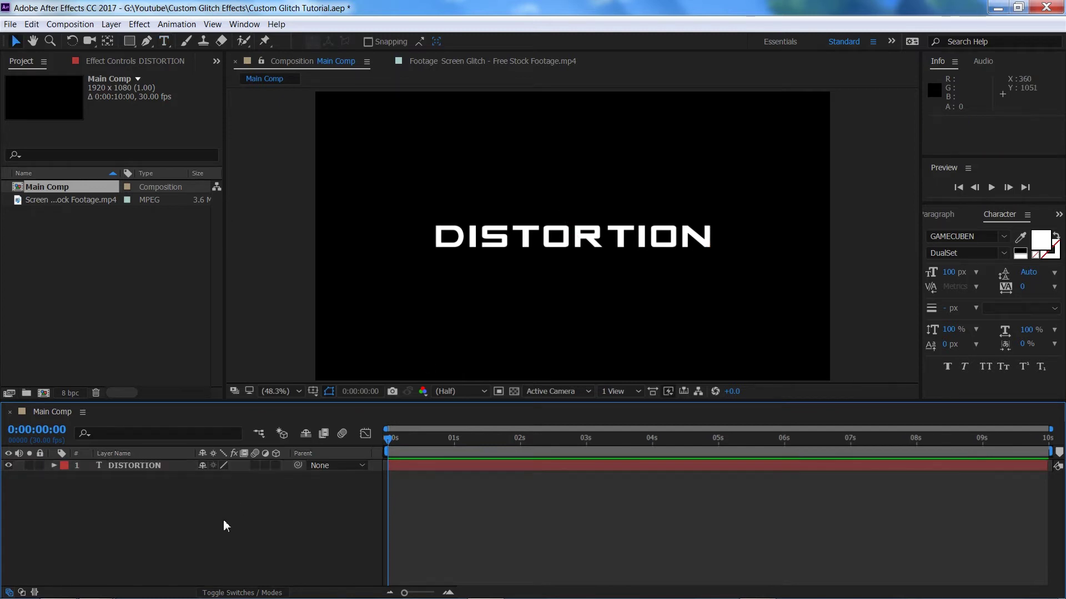
Play the Screen Glitch stock footage as a reference and return to Main Comp.
double_click(67, 200)
key(space)
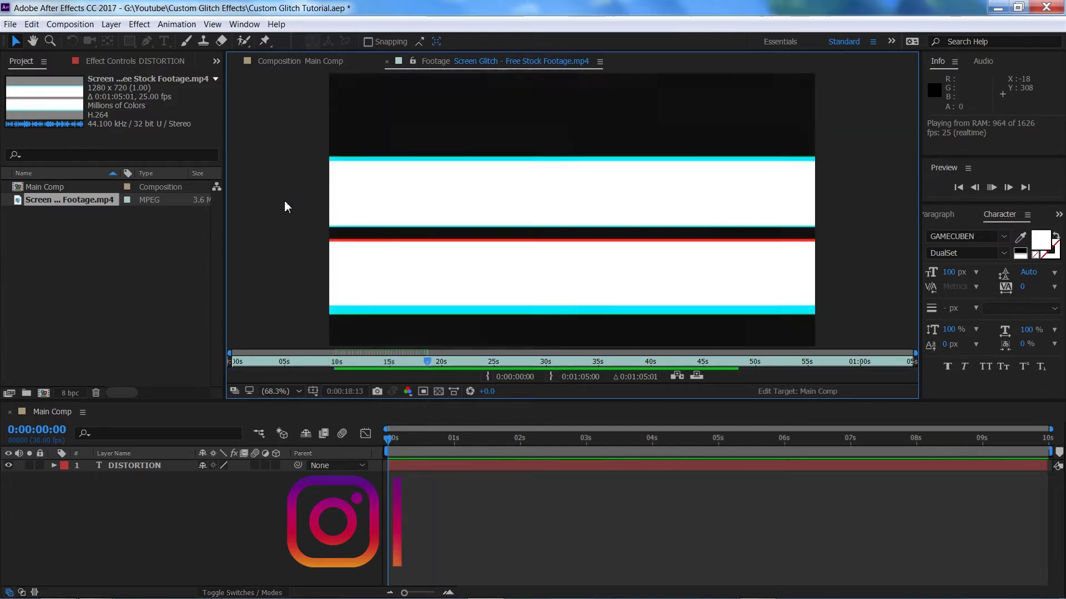
key(space)
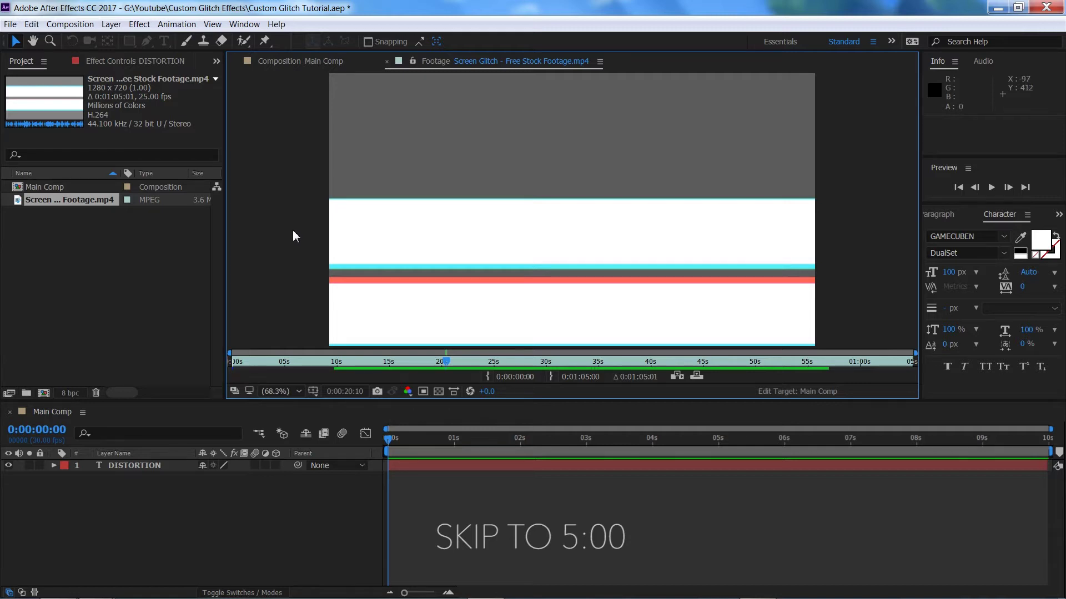
click(303, 61)
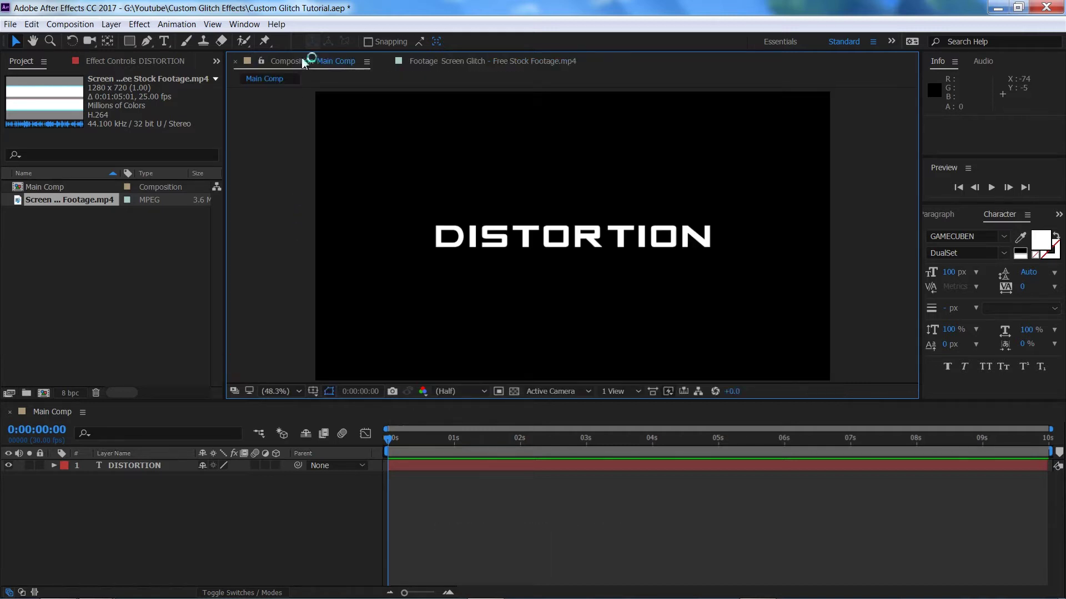
Draw five white horizontal rectangles of varying thickness on one shape layer, spanning beyond the full frame width from top to bottom.
click(130, 43)
click(271, 152)
drag(272, 152, 899, 70)
drag(785, 187, 900, 200)
drag(627, 245, 899, 275)
drag(254, 307, 875, 321)
drag(259, 361, 896, 393)
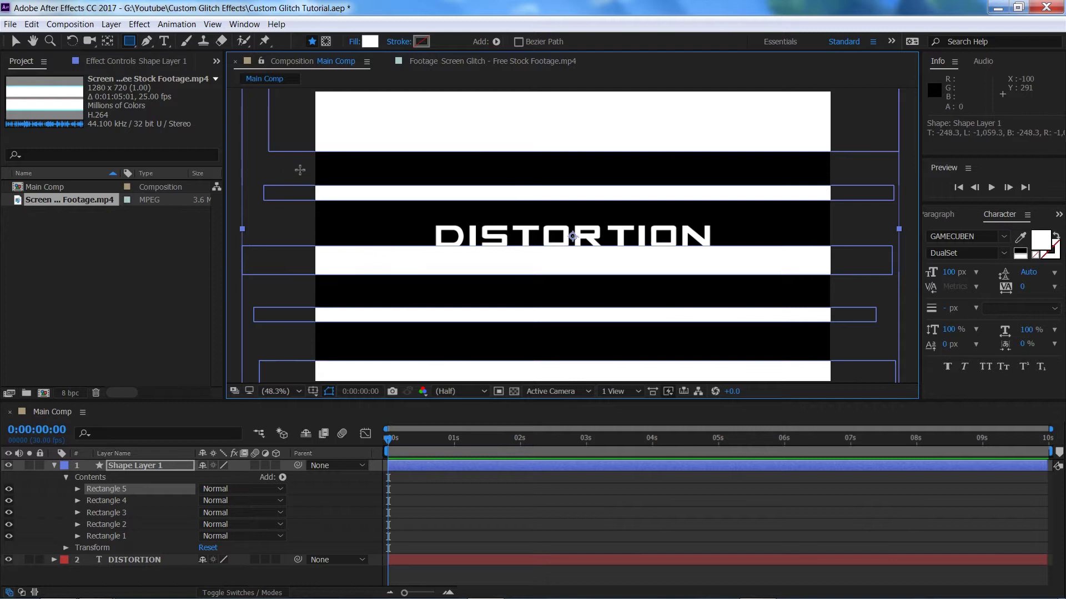
Try two short thin bars between the two uppermost stripes and undo both.
drag(290, 170, 486, 162)
drag(675, 161, 582, 168)
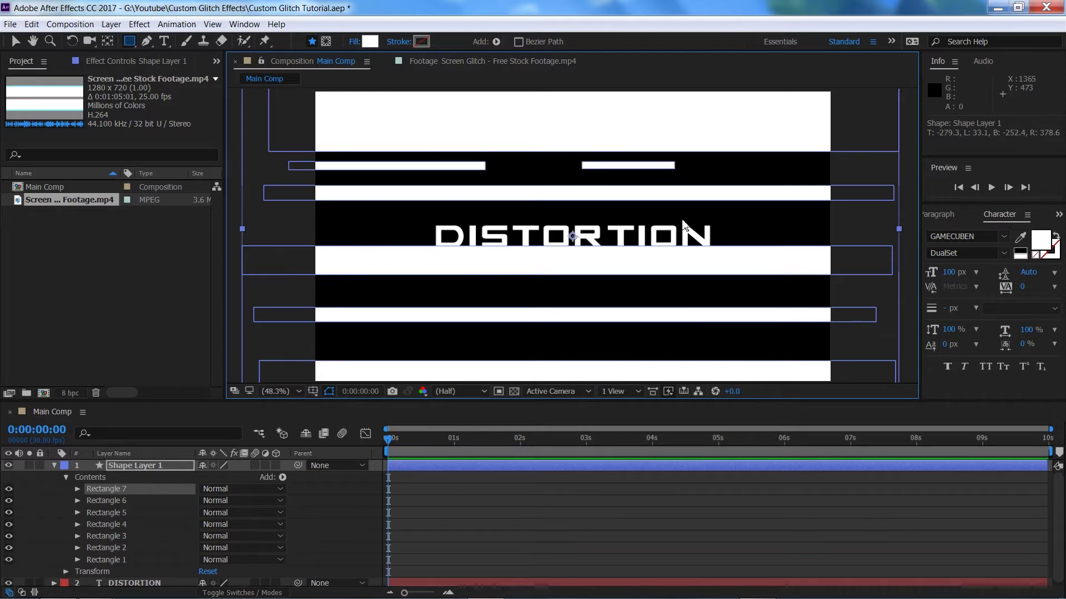
key(ctrl+z)
key(ctrl+z)
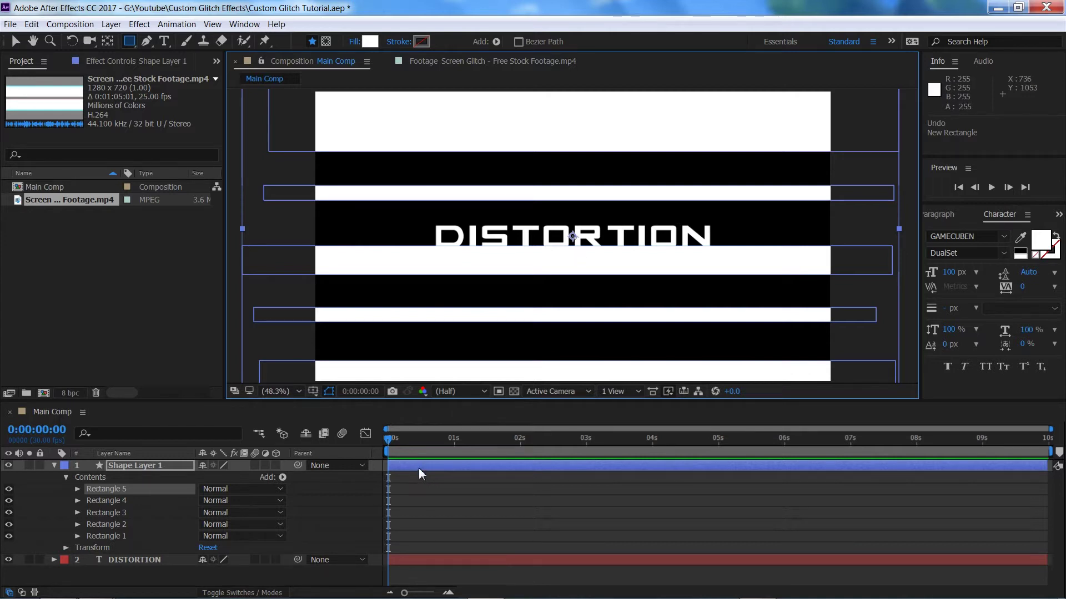
Split the first stripe layer at 0:00:00:02 and delete the part after it.
mouse_move(407, 441)
mouse_down()
mouse_move(437, 441)
mouse_move(368, 447)
mouse_move(398, 447)
mouse_up()
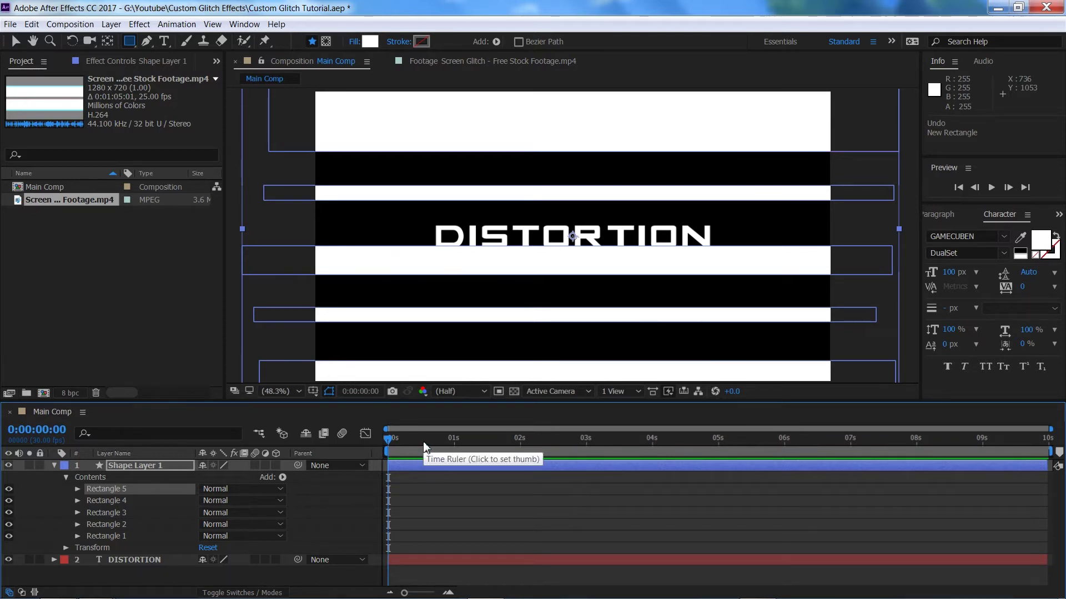
key(Page_Down)
key(Page_Down)
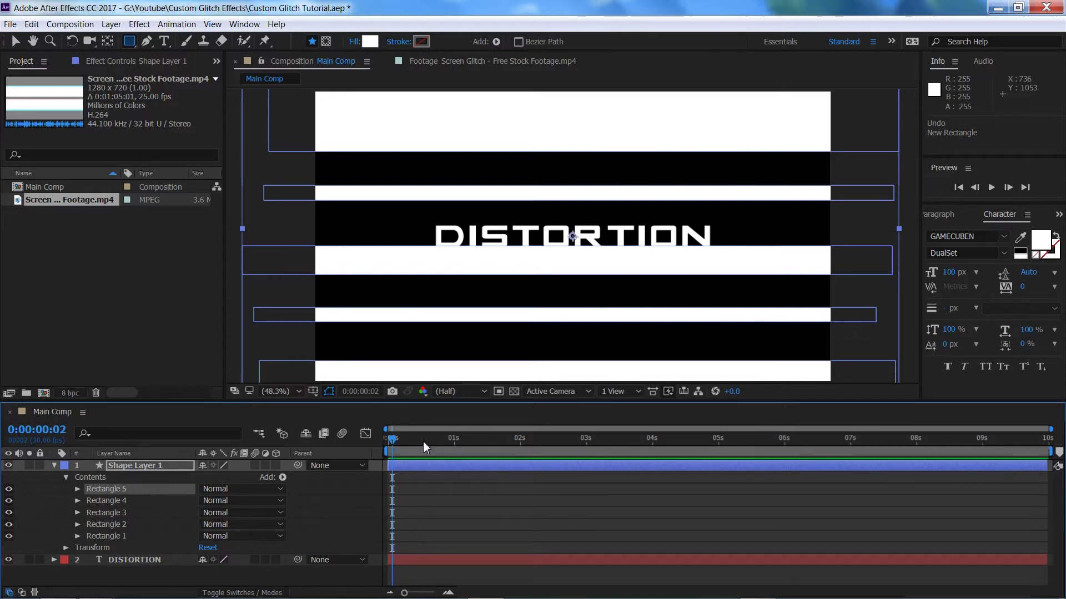
key(ctrl+d)
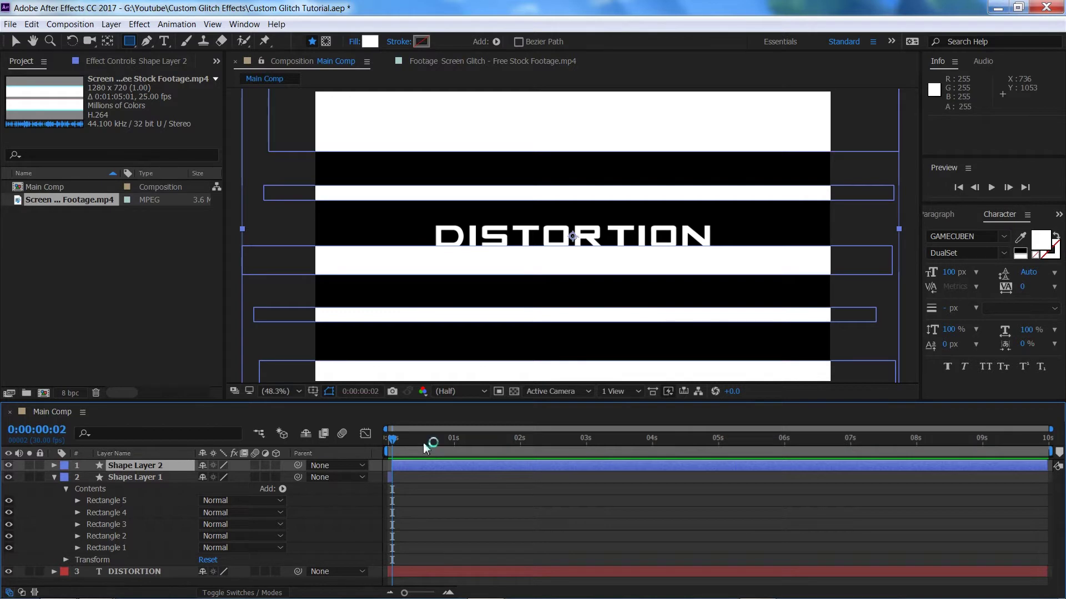
key(Delete)
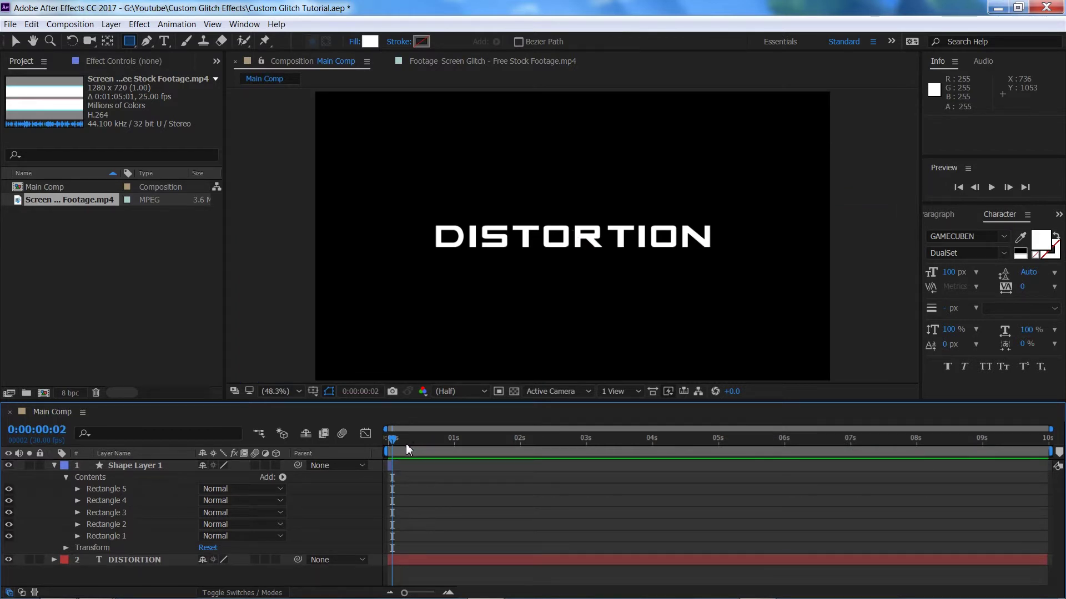
At 0:00:00:02, draw five differently placed full-width white stripes on a second shape layer.
drag(396, 441, 389, 440)
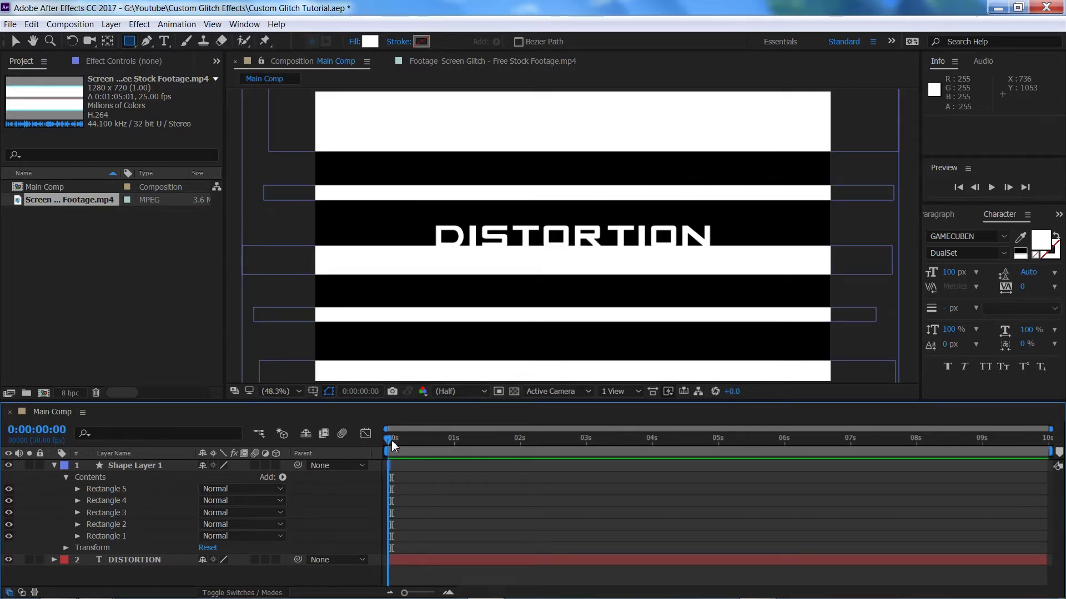
click(393, 440)
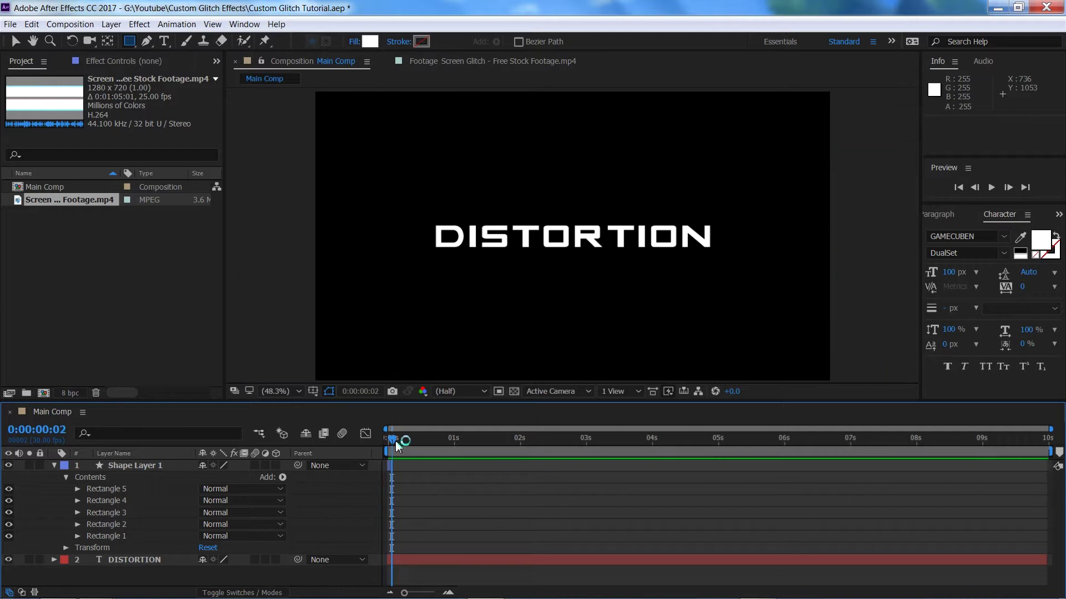
drag(280, 174, 857, 206)
mouse_move(850, 139)
mouse_down()
mouse_move(480, 138)
mouse_move(271, 89)
mouse_up()
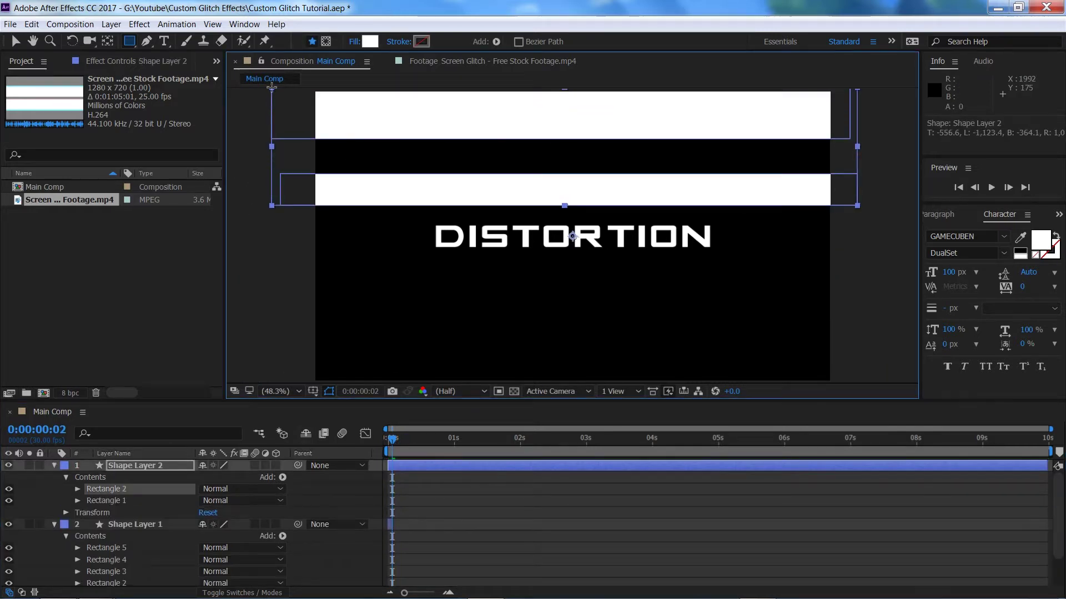
drag(257, 235, 872, 279)
drag(870, 317, 871, 389)
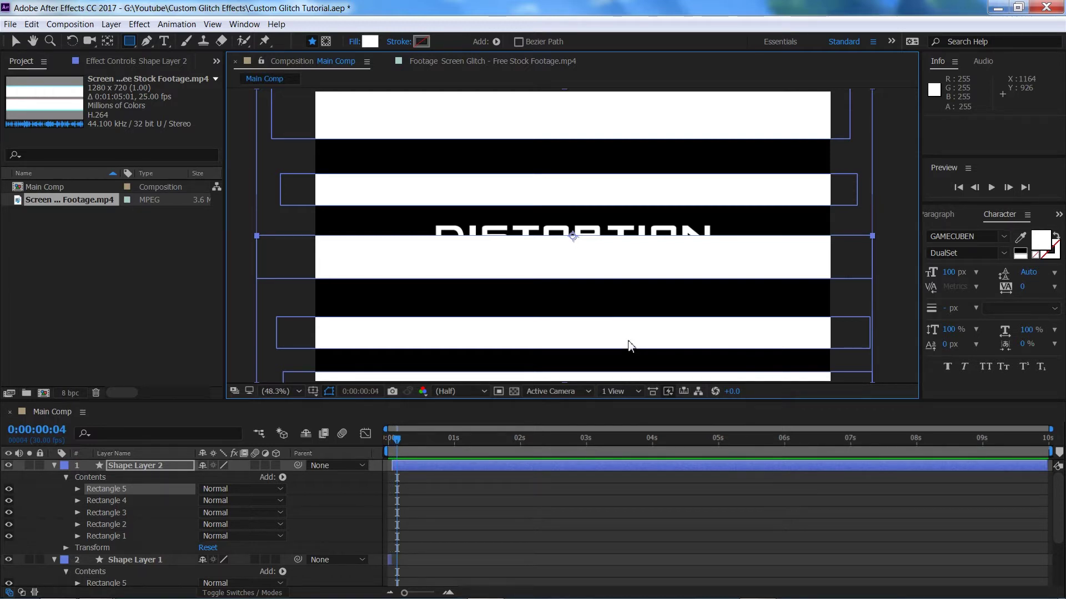
Split the second stripe layer at 0:00:00:04, delete the part after it, and collapse both shape layers.
key(ctrl+d)
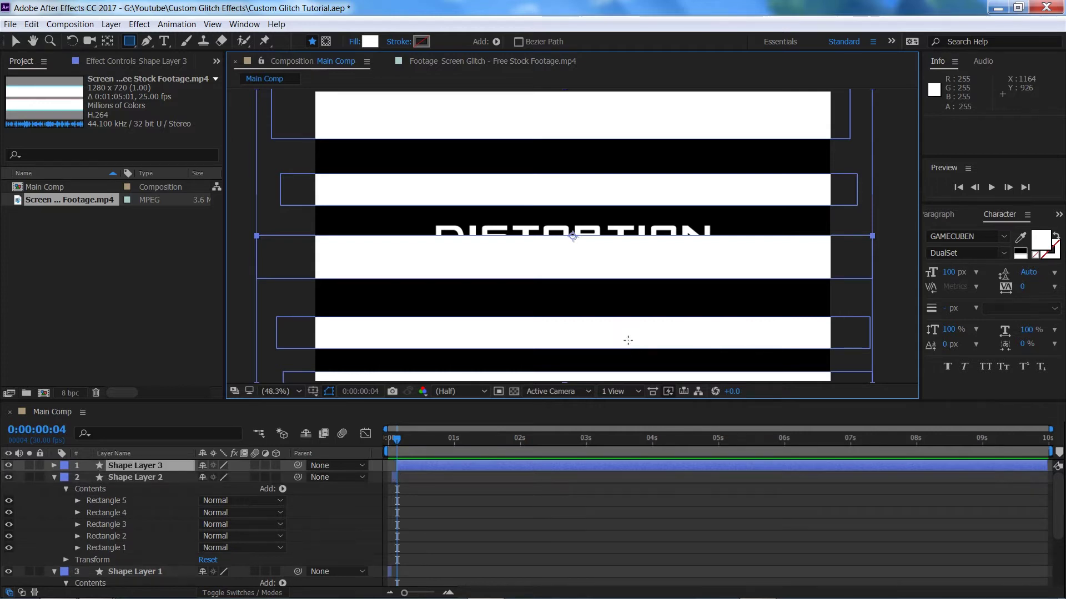
key(Delete)
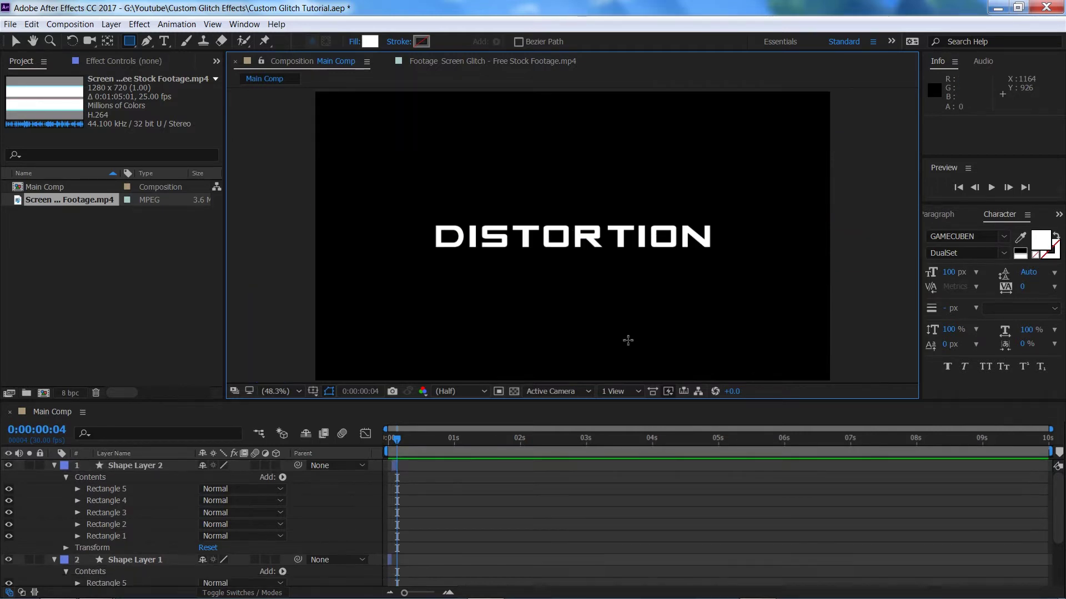
click(55, 466)
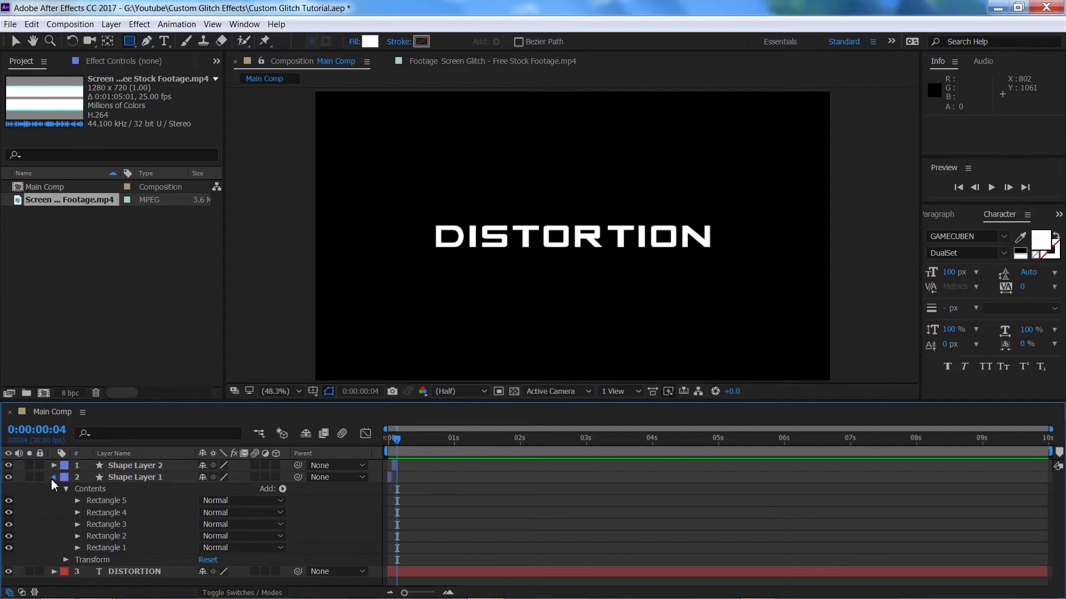
click(54, 478)
Scrub through the opening frames to check the stripe changes and play back the stripe animation from the start.
click(392, 438)
drag(394, 447, 382, 479)
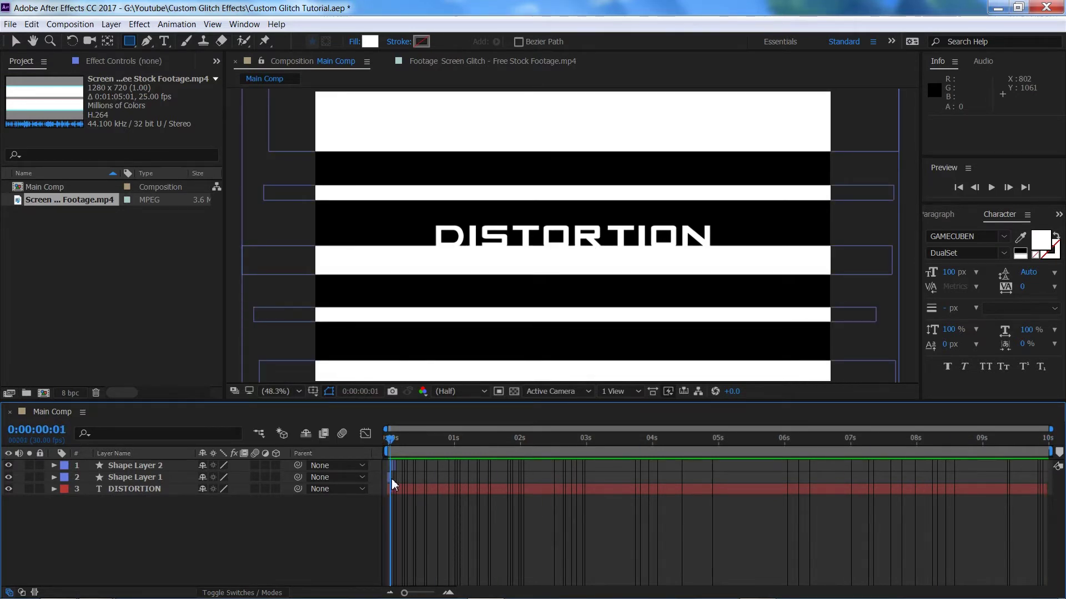
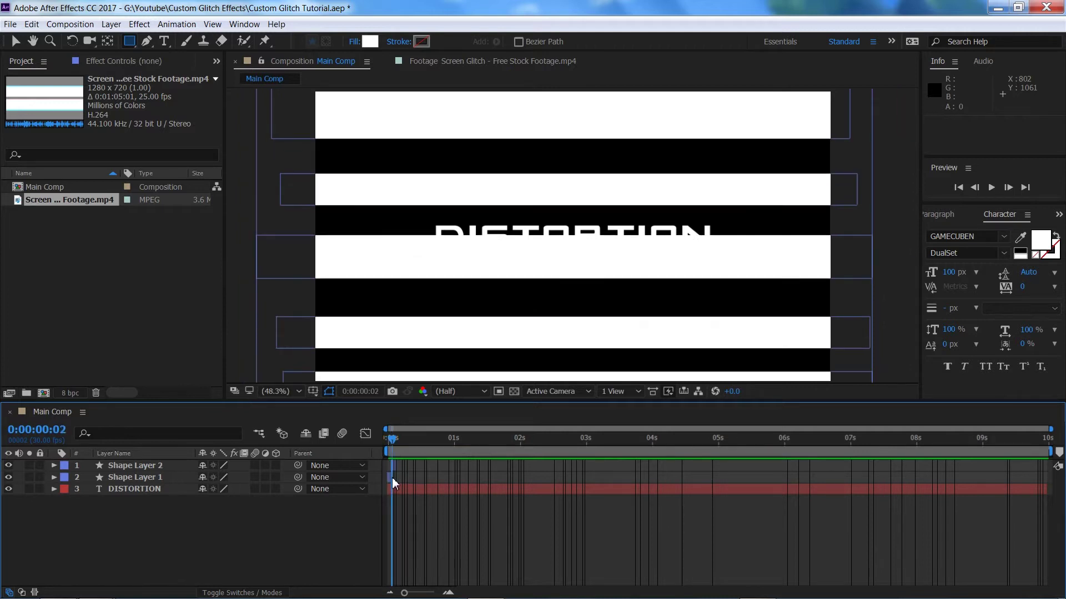
mouse_move(393, 477)
mouse_down()
mouse_move(604, 477)
mouse_move(385, 477)
mouse_up()
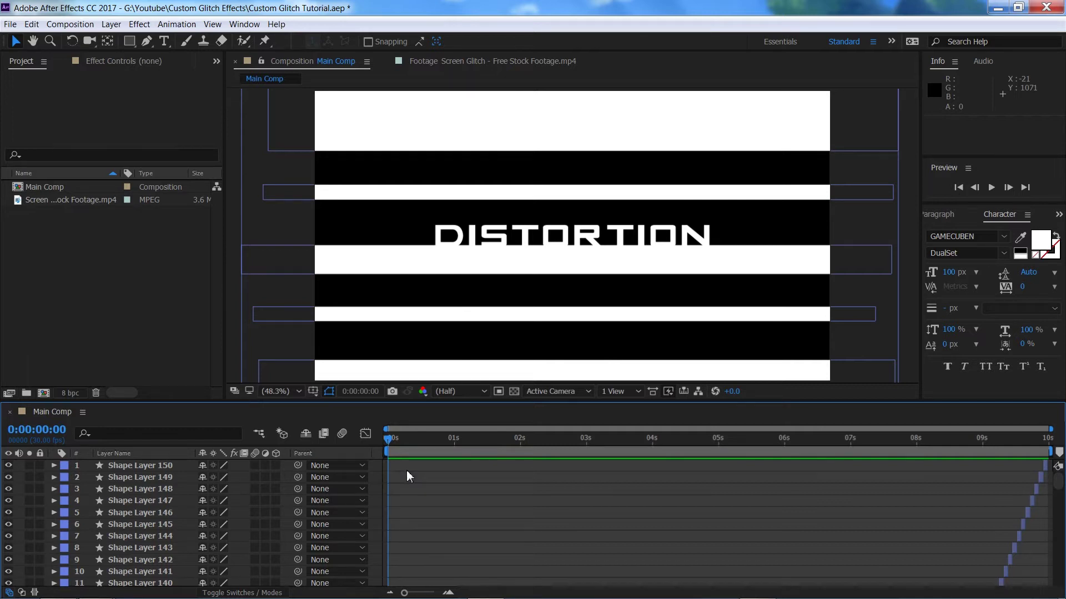
key(space)
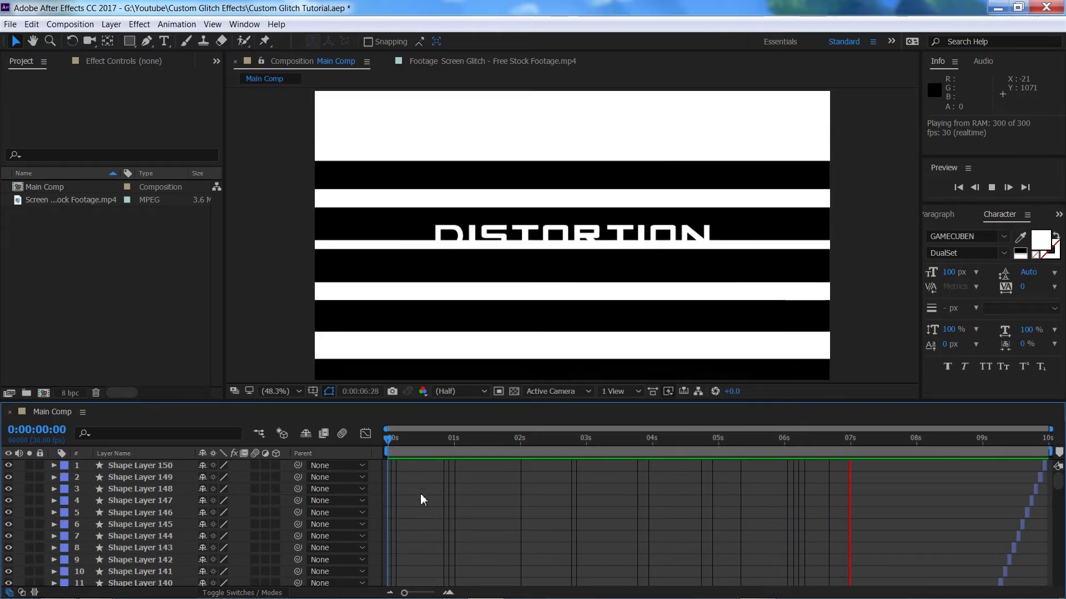
Select all 150 stripe shape layers and pre-compose them into a new composition named Glitch.
key(space)
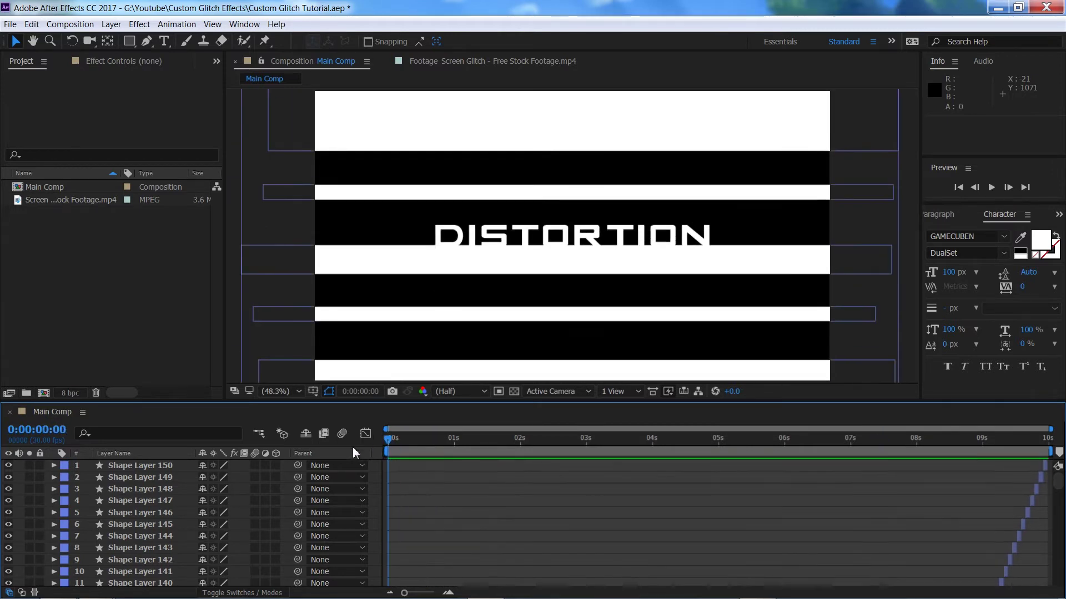
click(166, 467)
drag(1058, 487, 1058, 578)
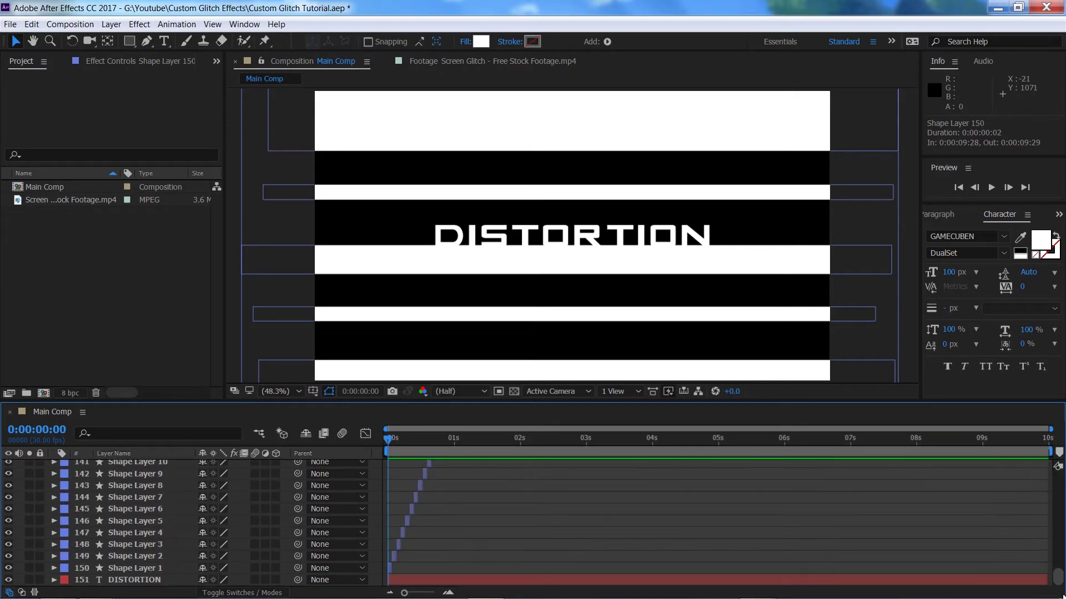
shift+click(160, 570)
drag(1058, 574, 1058, 471)
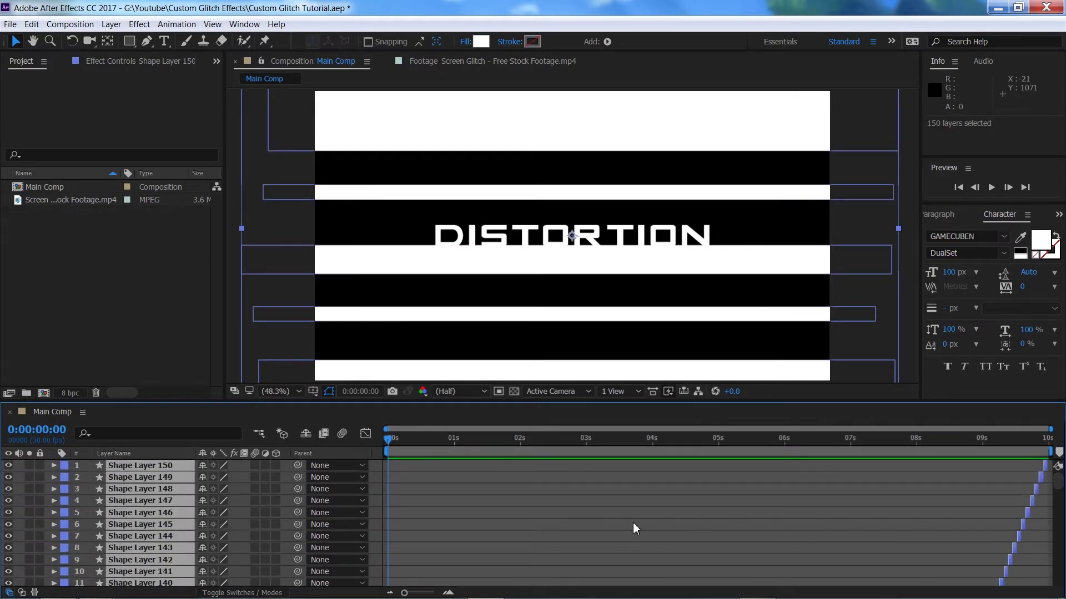
key(ctrl+shift+c)
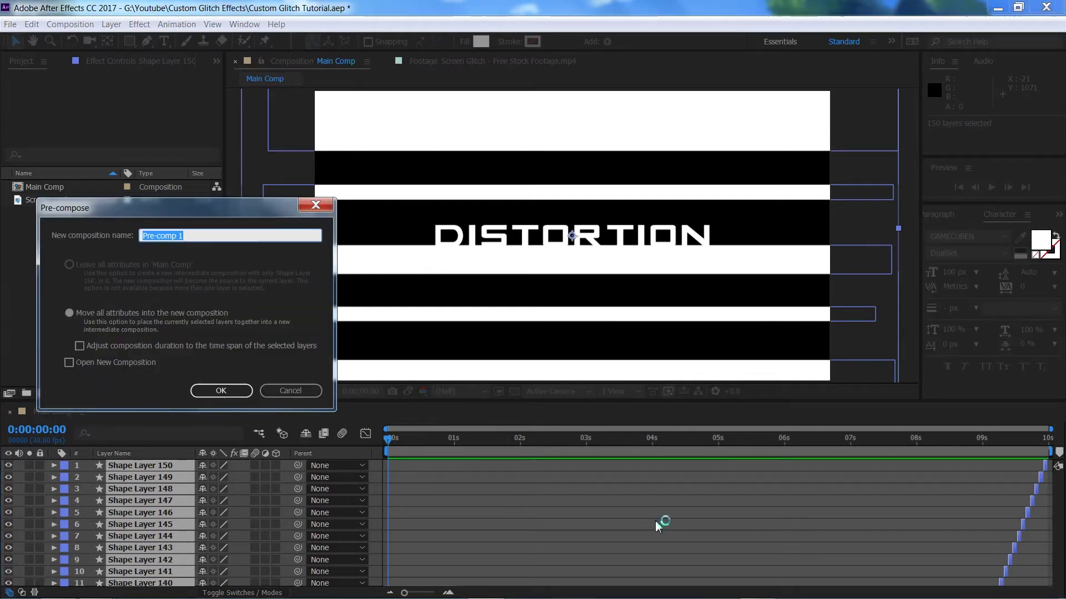
text(Glitch)
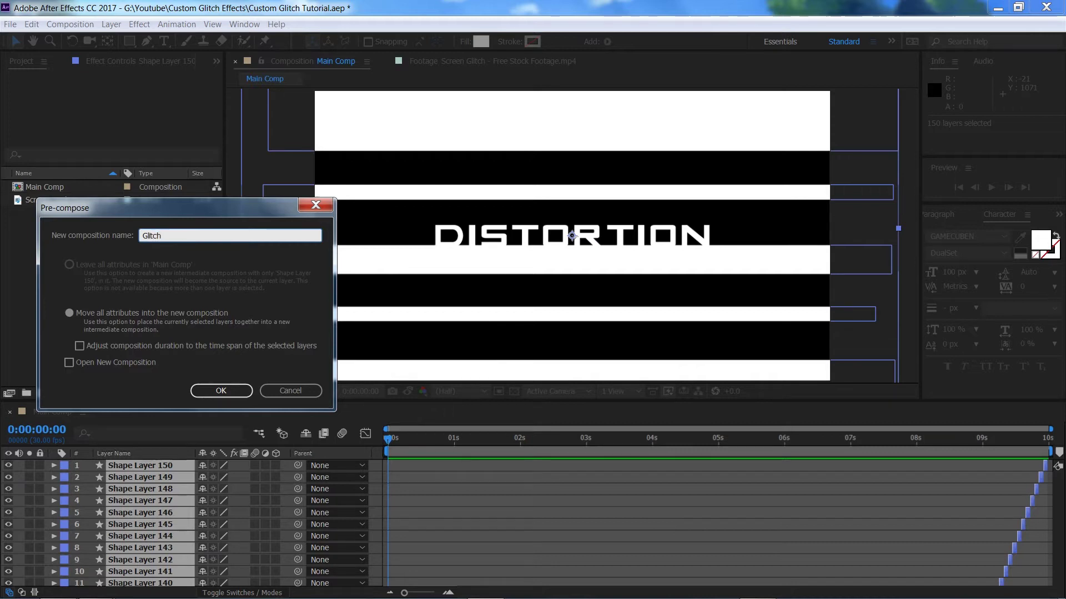
key(Return)
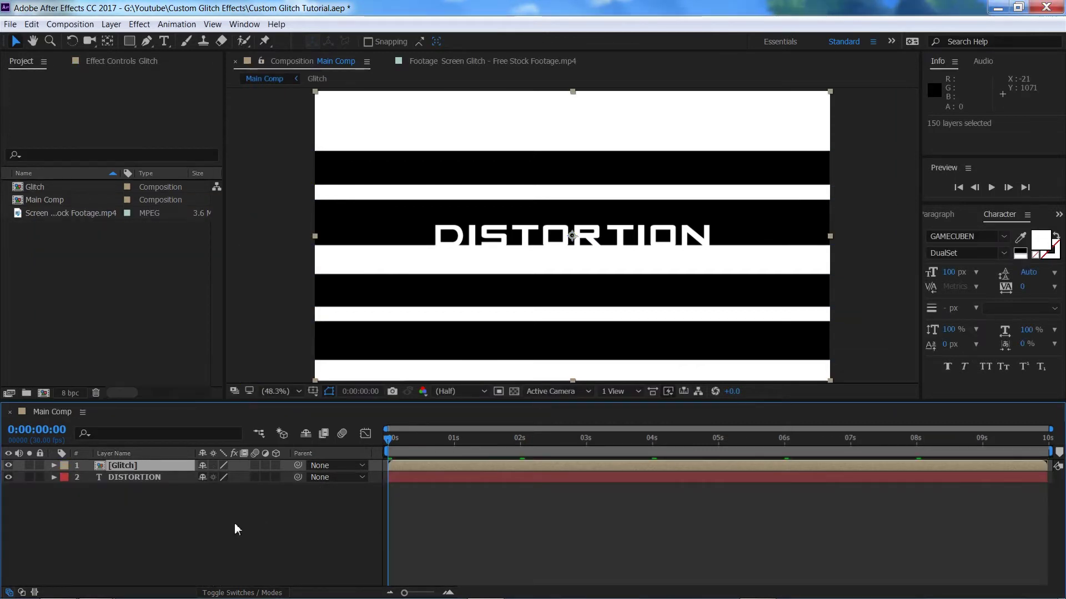
Add a new adjustment layer above the Glitch layer in Main Comp.
click(249, 539)
right_click(215, 531)
mouse_move(333, 415)
click(443, 511)
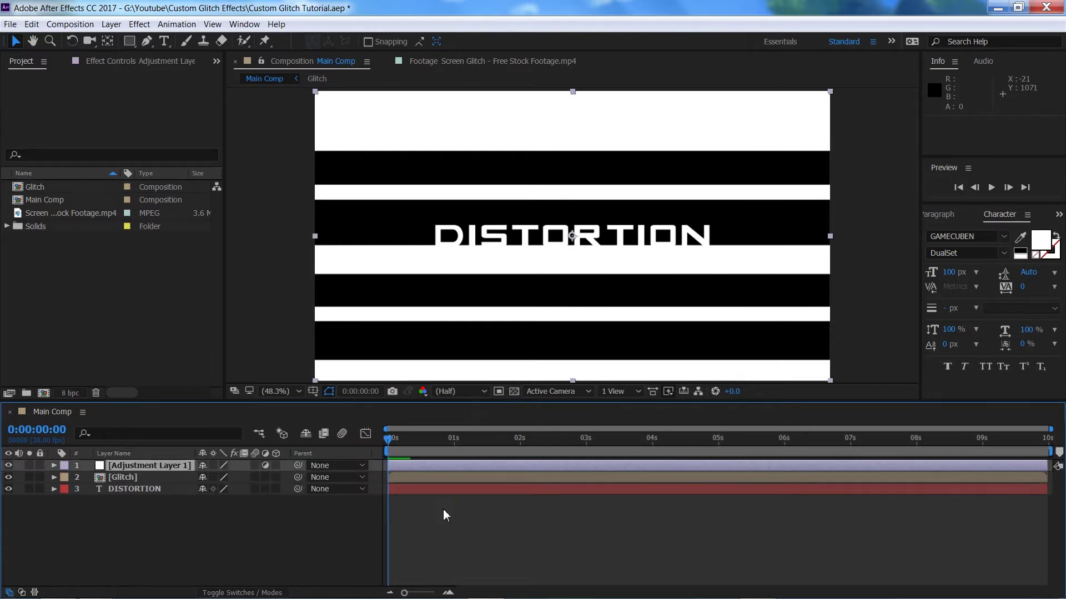
Search the effects for "displace" and apply Displacement Map to the adjustment layer.
click(1058, 214)
click(1039, 232)
click(1024, 232)
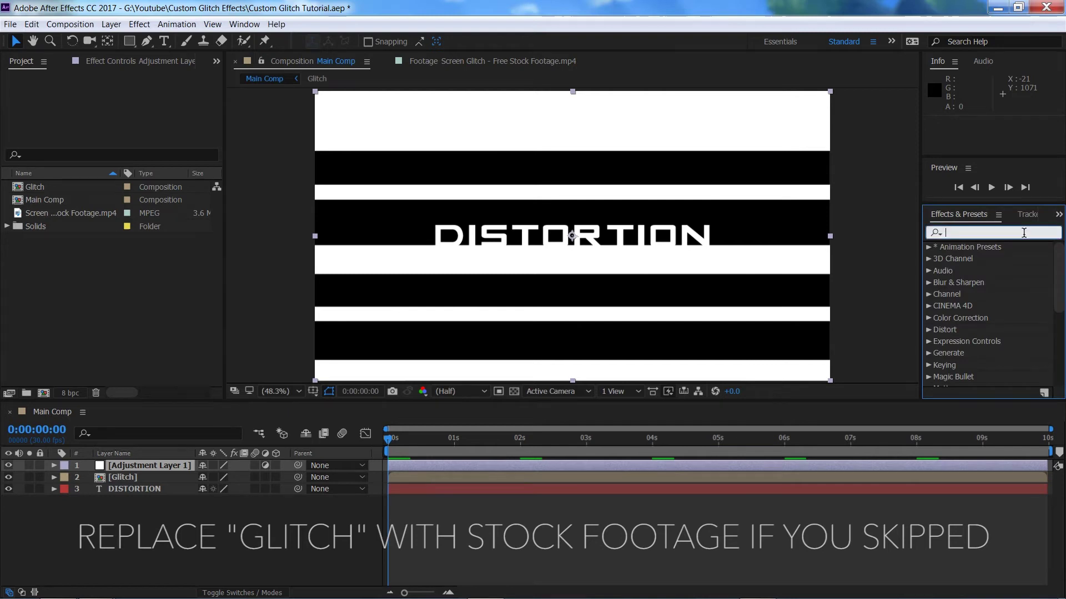
text(displace)
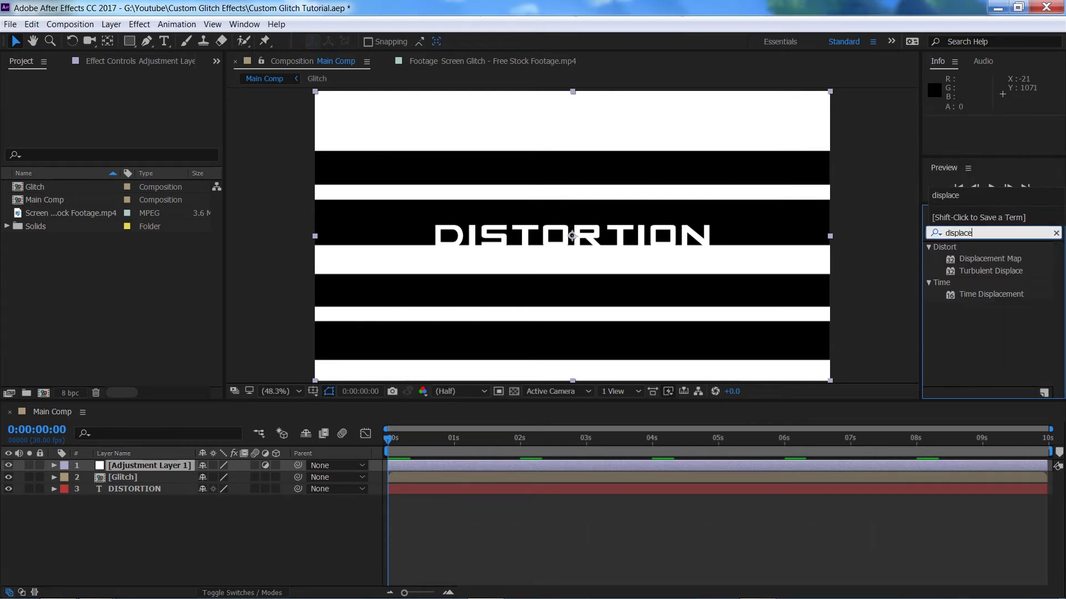
drag(1007, 259, 177, 466)
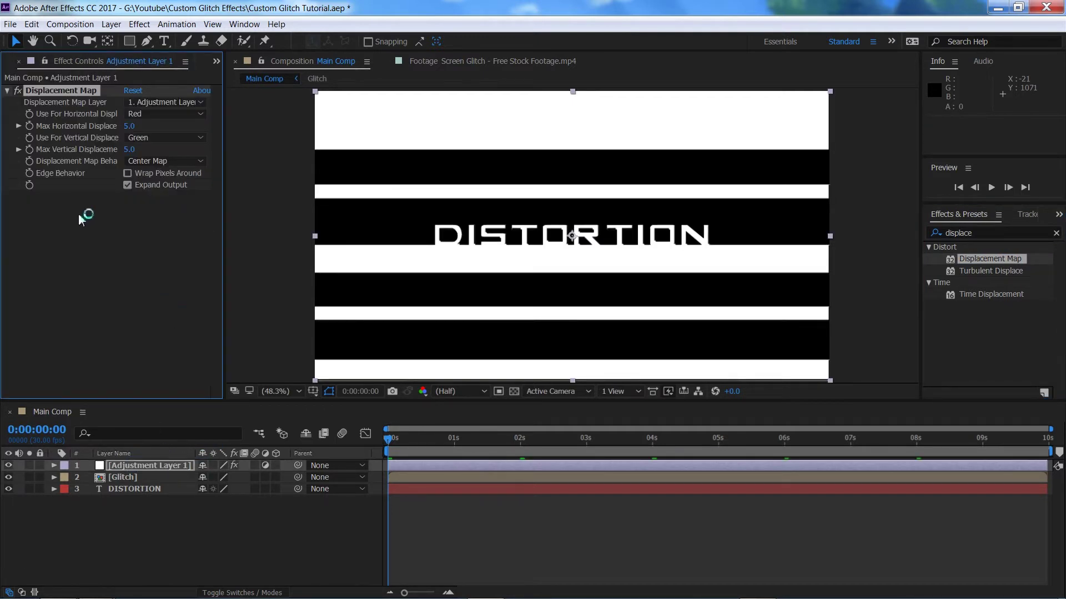
Set the Displacement Map Layer to Glitch, hide the Glitch layer, and preview the title from the start.
click(162, 102)
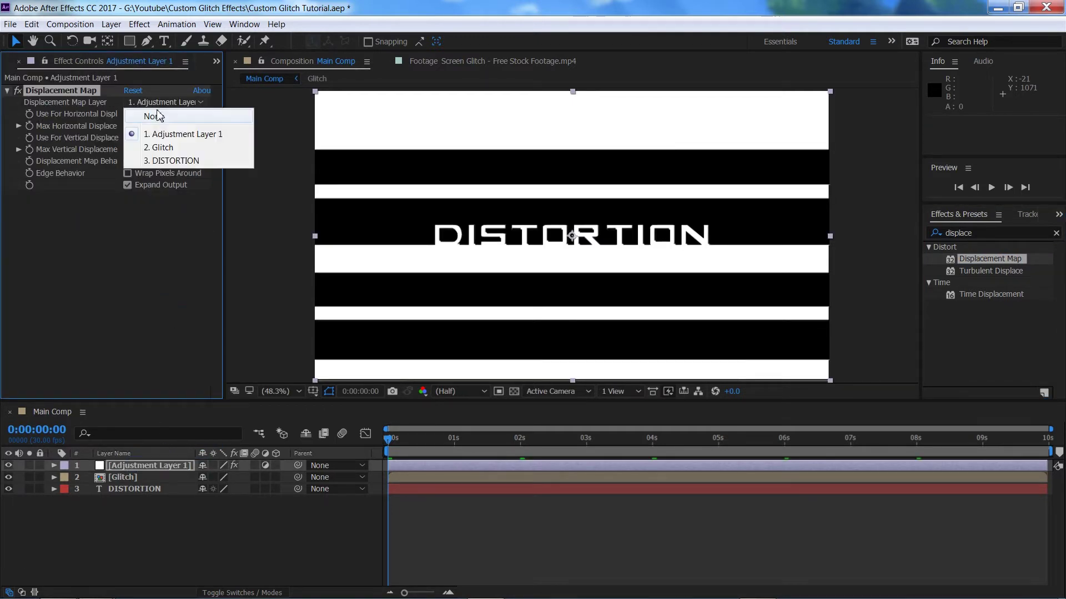
click(158, 148)
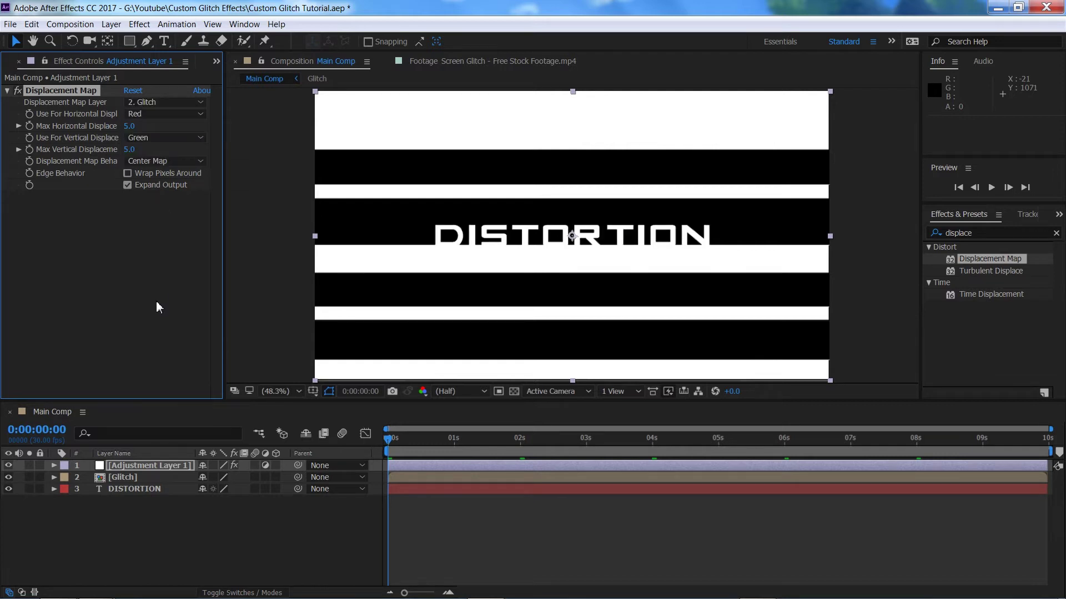
click(9, 477)
key(space)
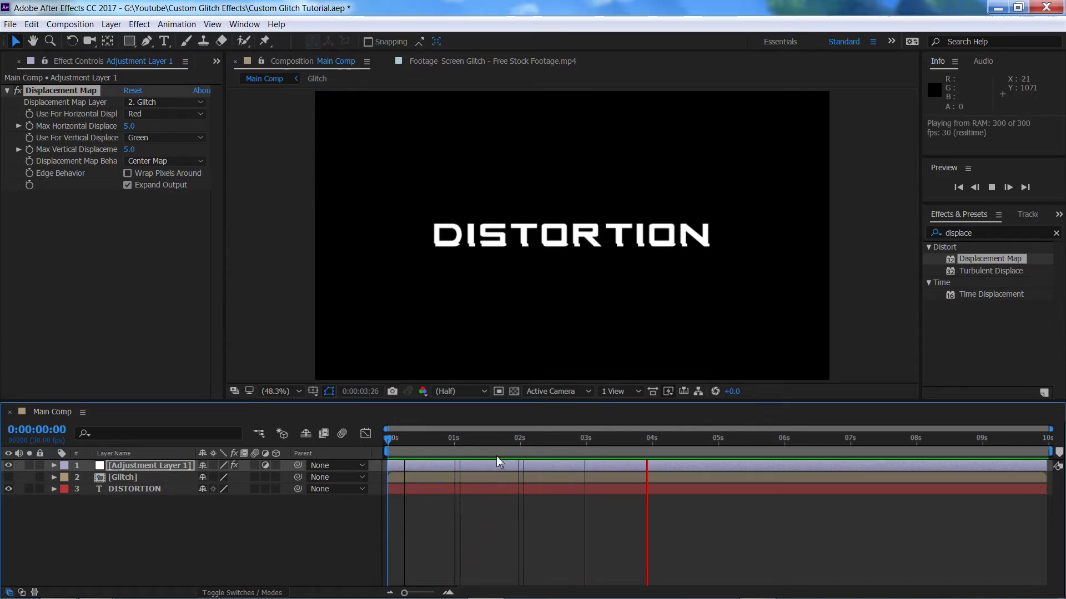
drag(666, 443, 388, 444)
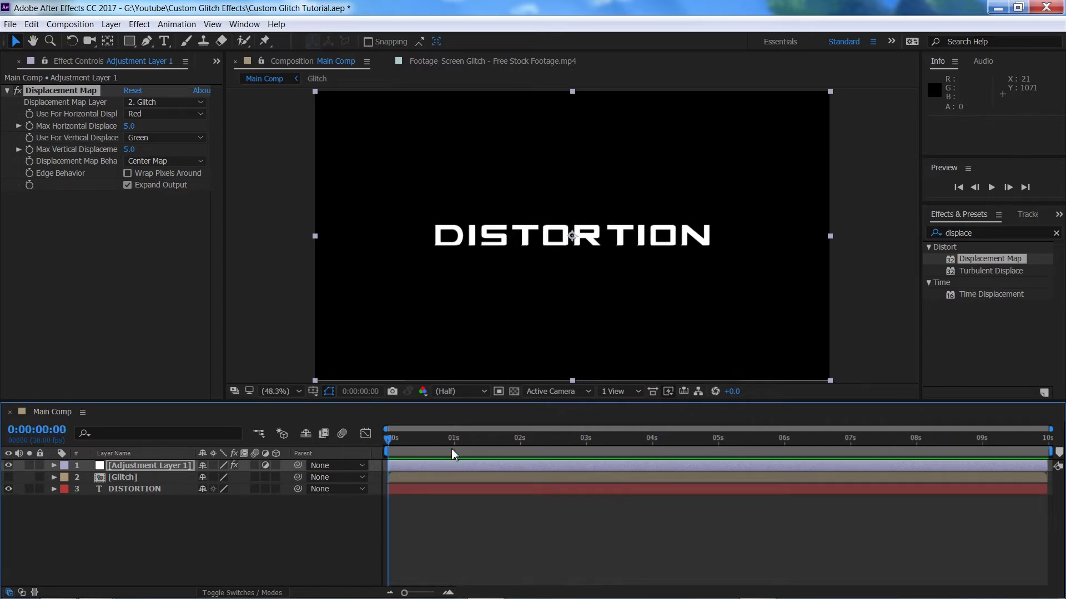
Set the Displacement Map's Max Horizontal Displacement to 15 and preview the stronger distortion.
click(131, 126)
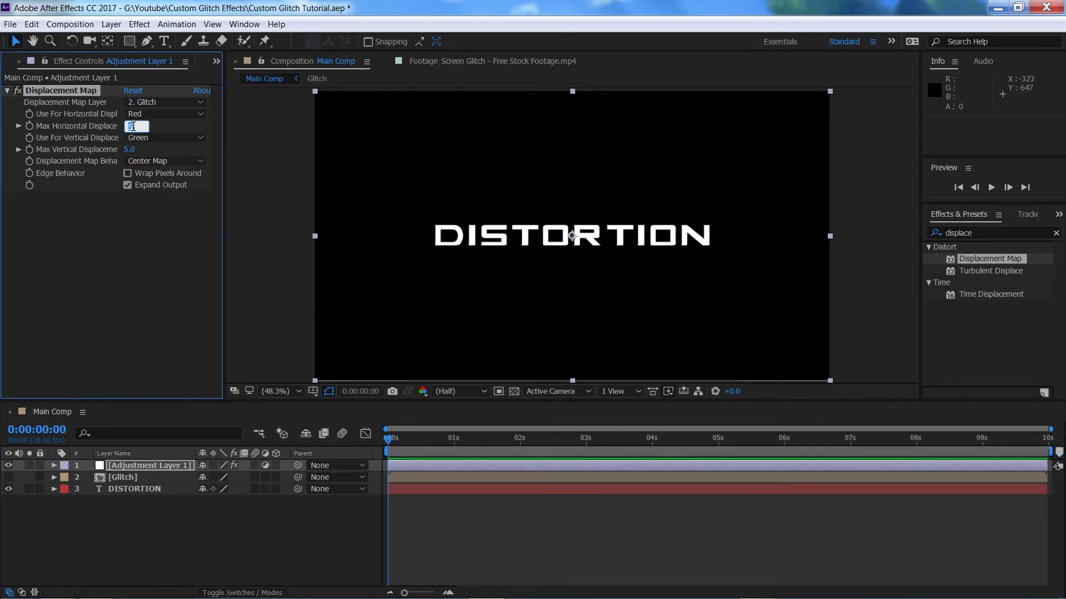
key(Return)
key(space)
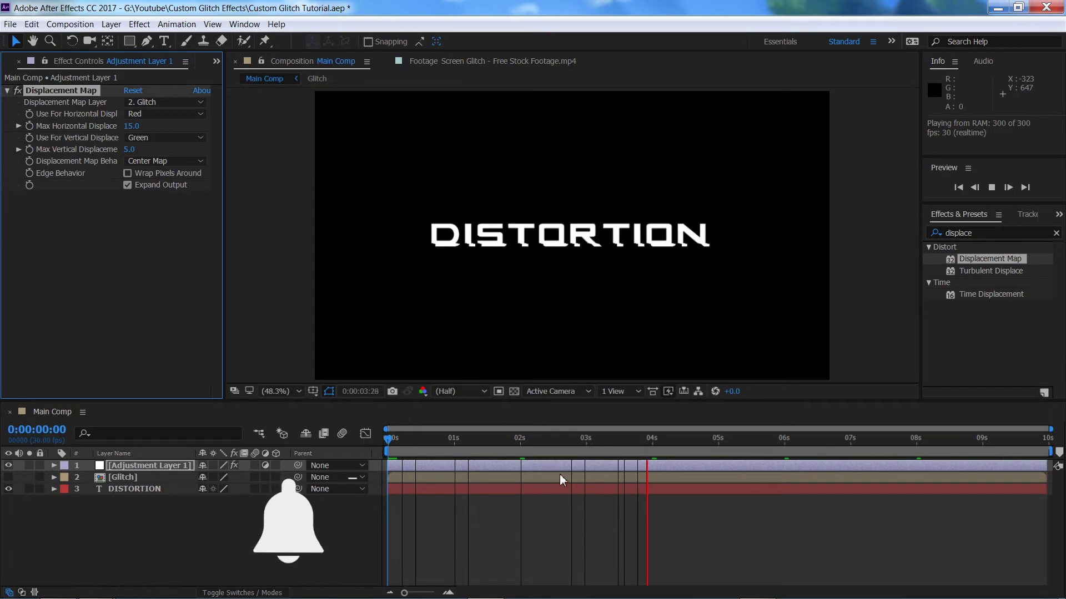
click(392, 450)
drag(391, 450, 250, 476)
click(150, 466)
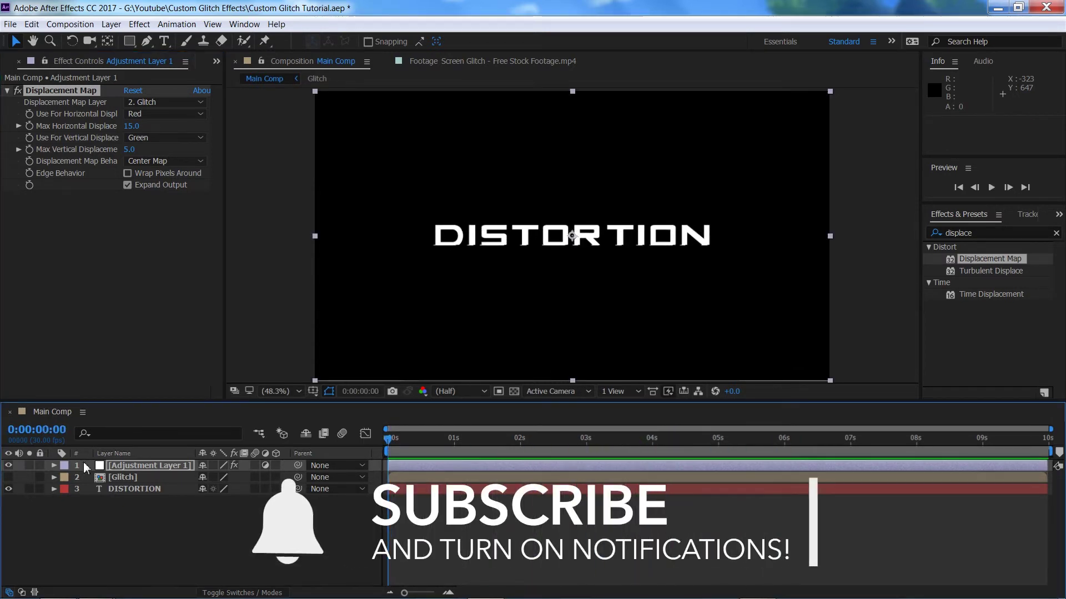
click(440, 439)
key(ctrl+shift+d)
key(ctrl+z)
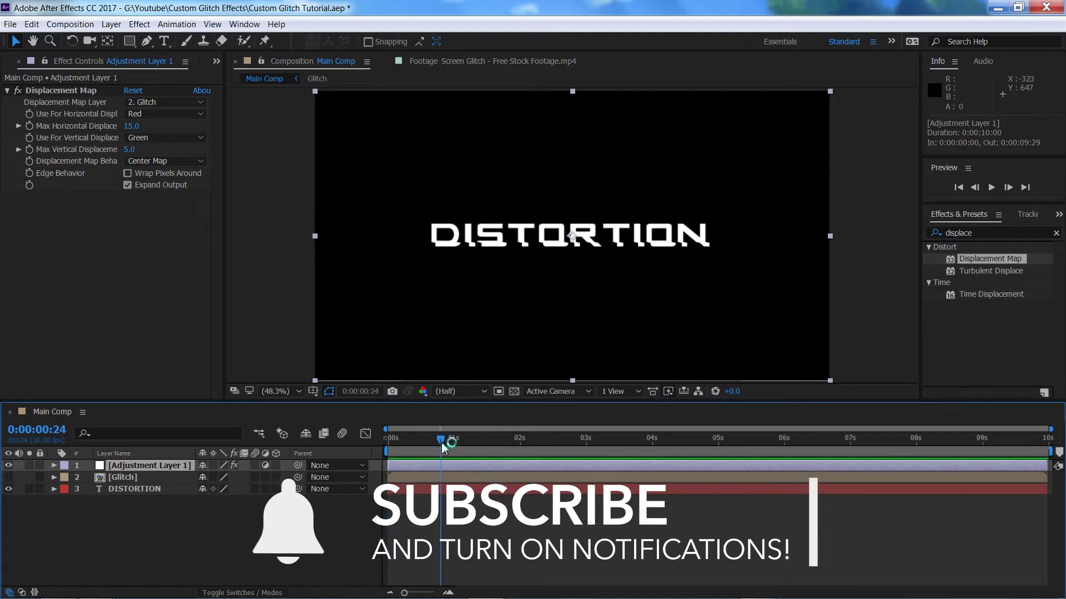
click(227, 537)
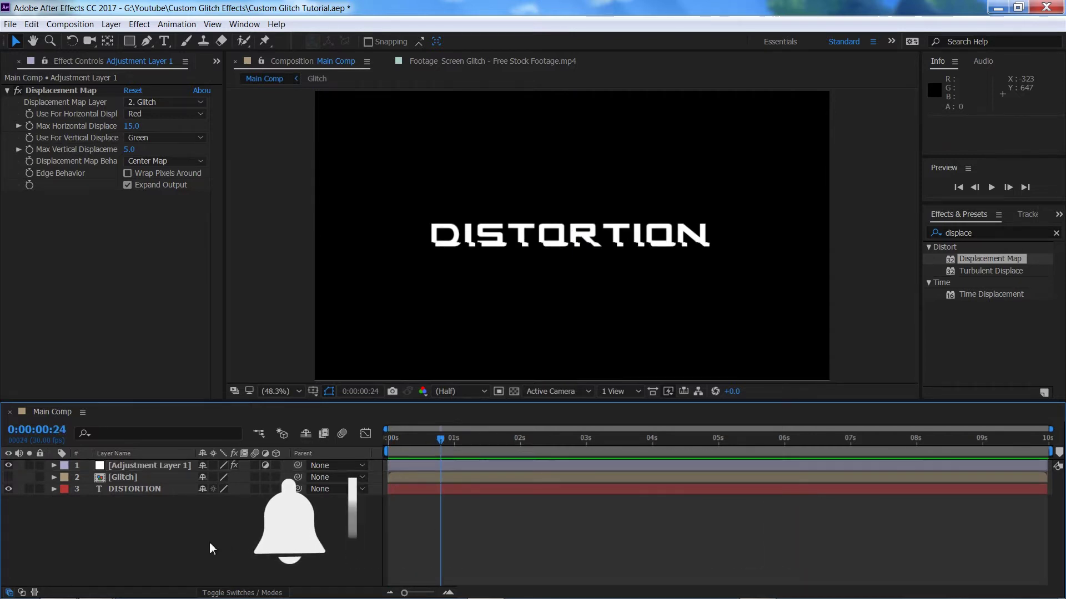
Save the project and, inside the Glitch composition, pre-compose all shape layers into a new composition named Bars.
click(130, 477)
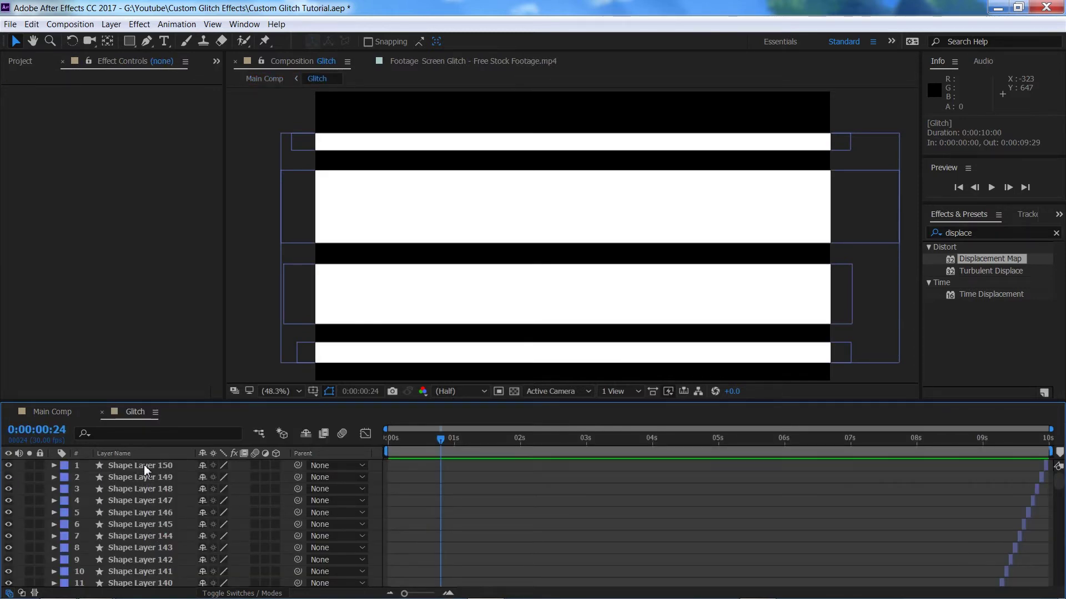
key(ctrl+s)
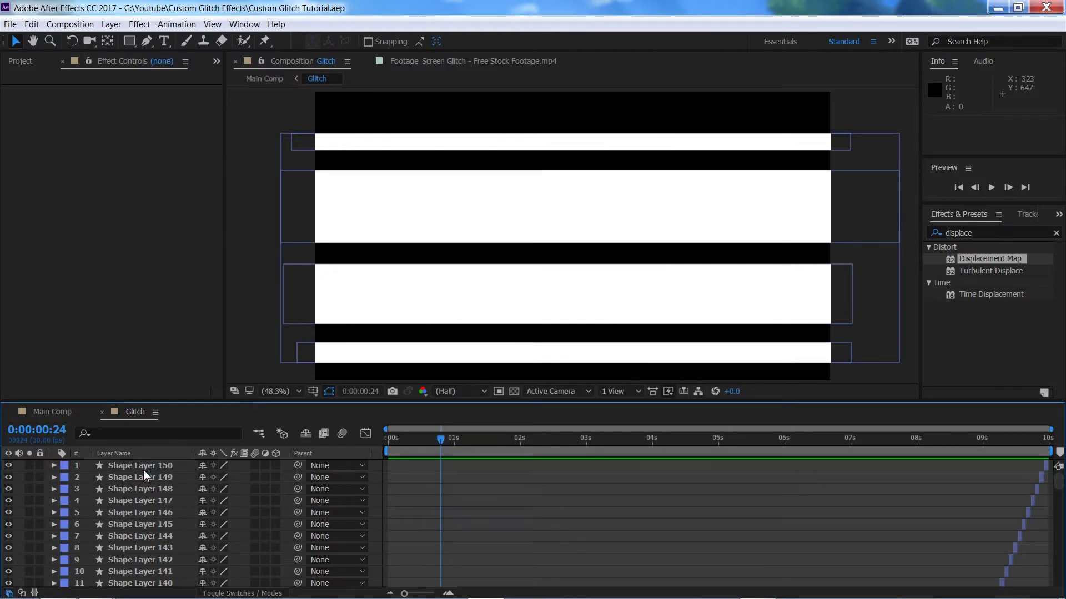
key(ctrl+a)
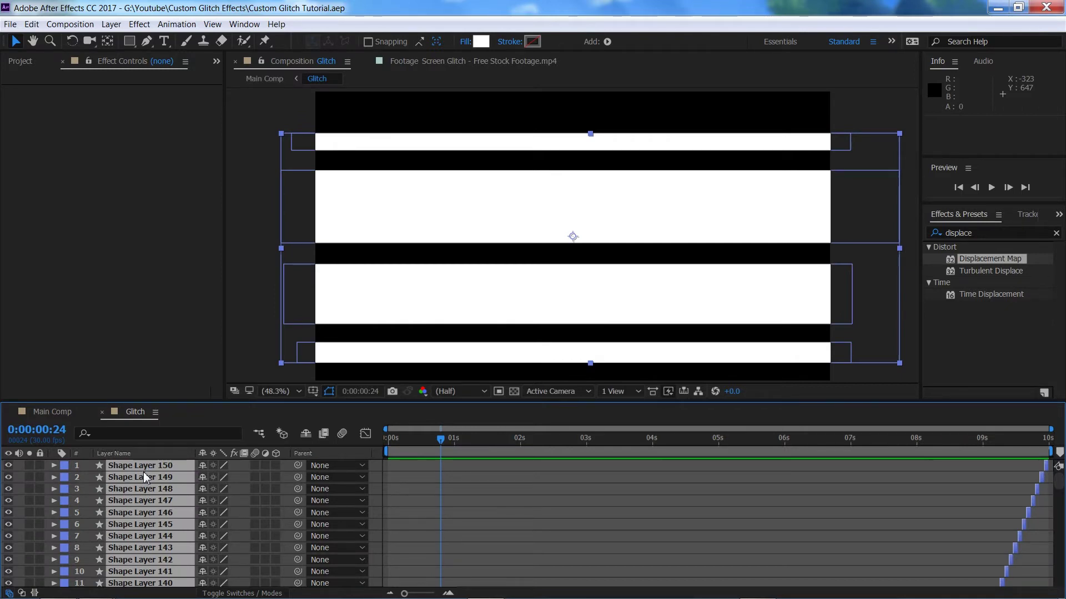
key(ctrl+shift+c)
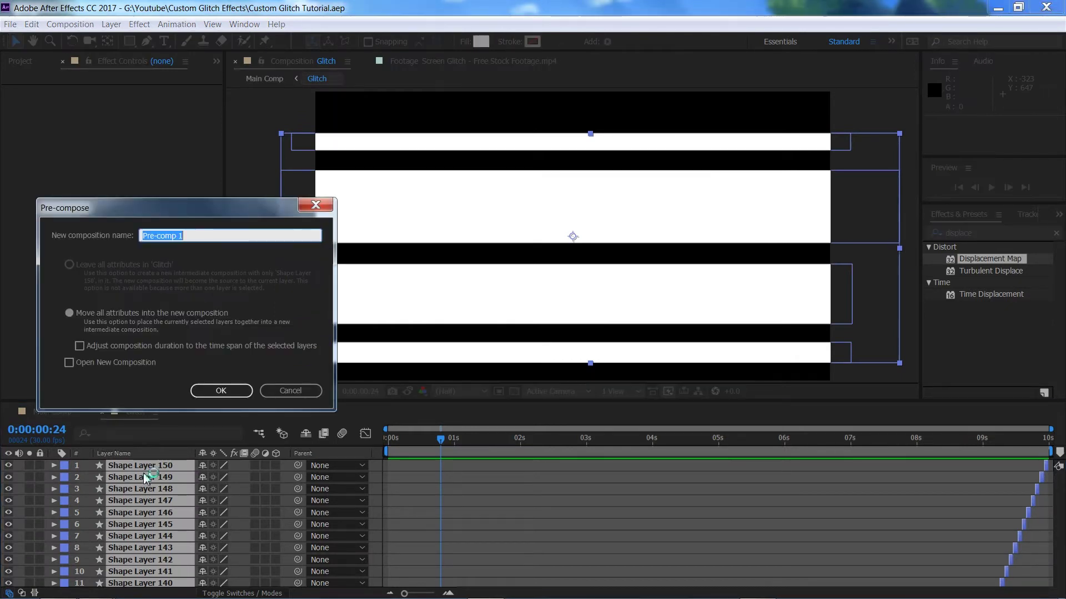
text(Bars)
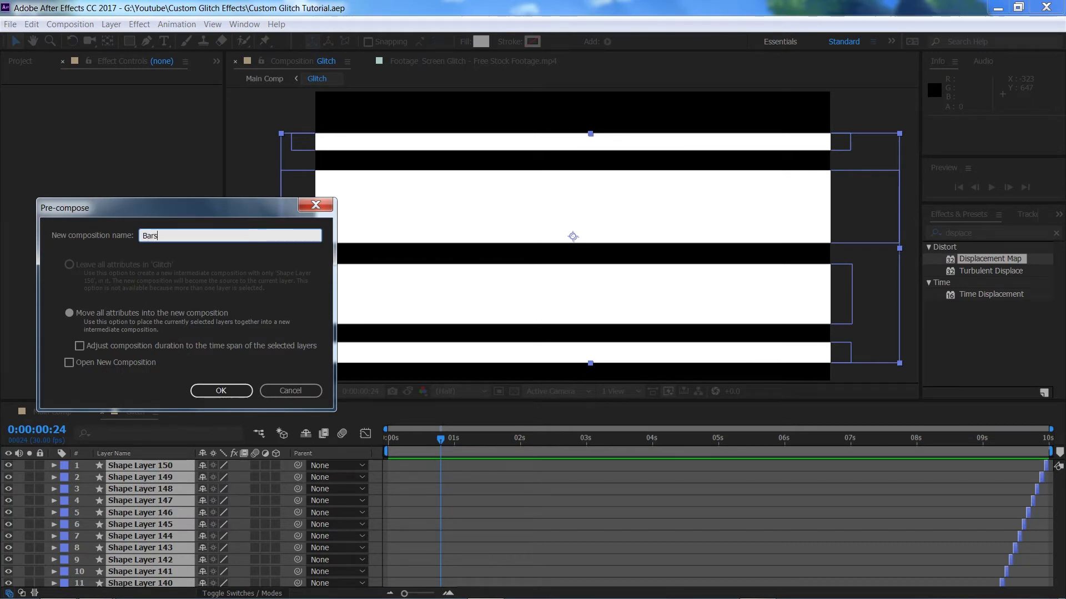
key(Return)
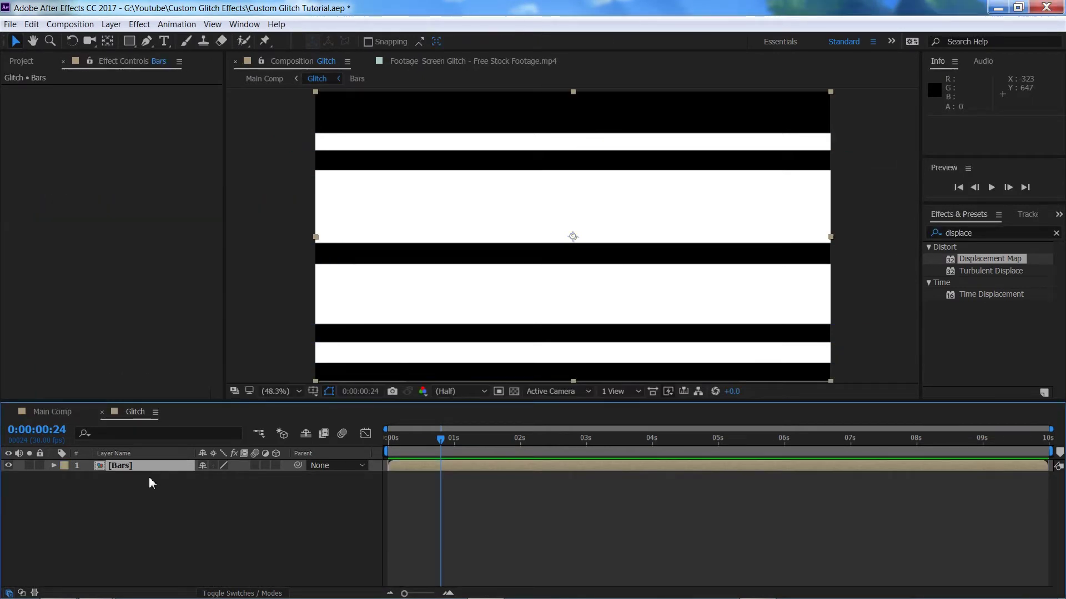
Create a white 1920 x 1080 px solid named Checkerboard above the Bars layer.
click(177, 530)
right_click(188, 538)
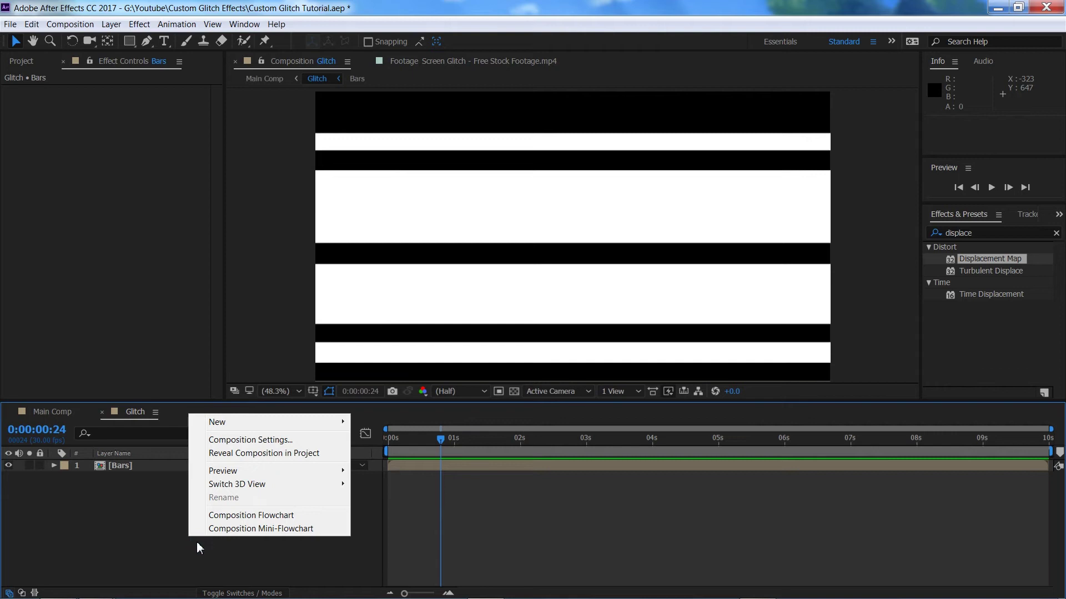
mouse_move(343, 422)
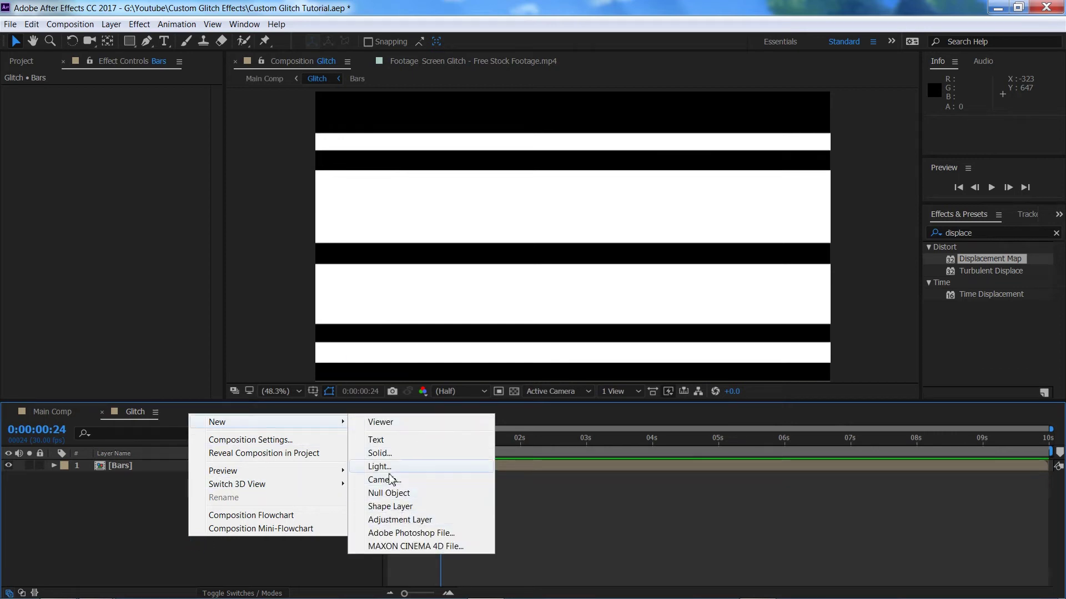
click(388, 453)
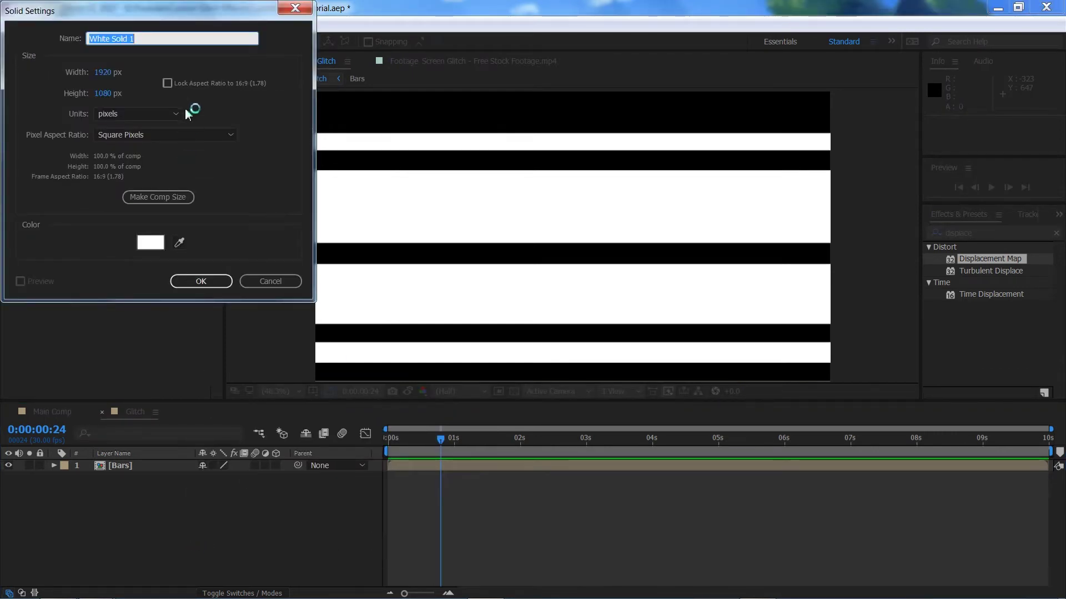
text(Checkerboard)
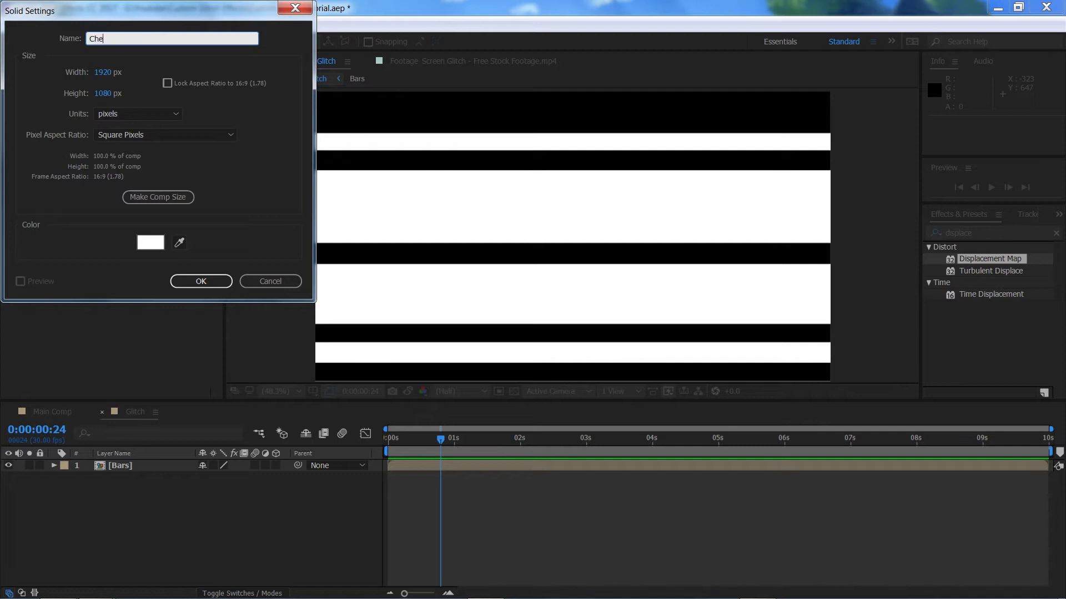
click(201, 281)
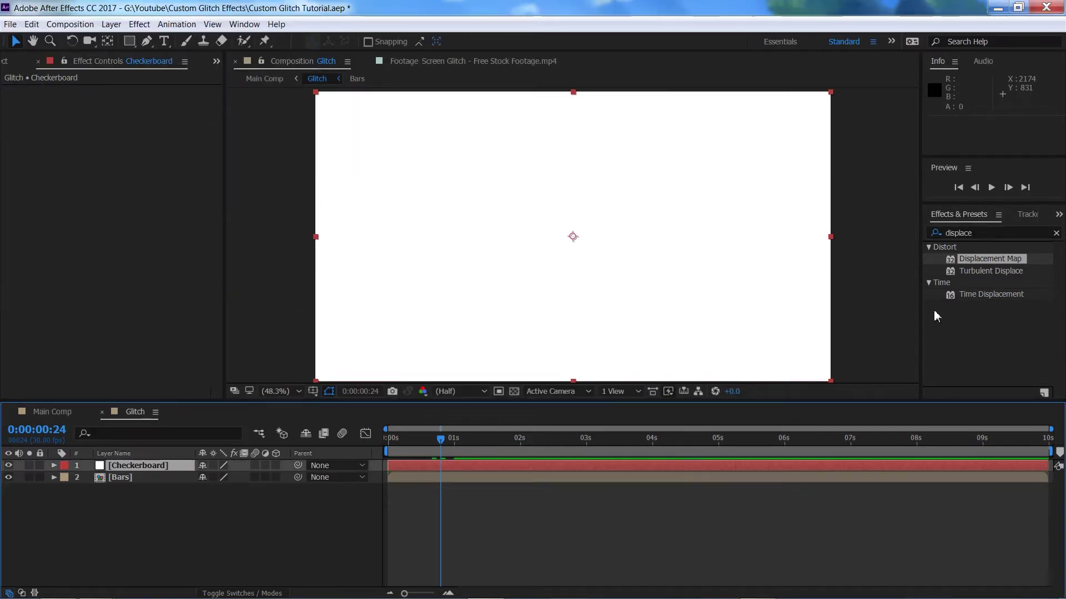
Apply the Checkerboard effect to the Checkerboard solid and set its Width to 100.
click(987, 233)
text(checker)
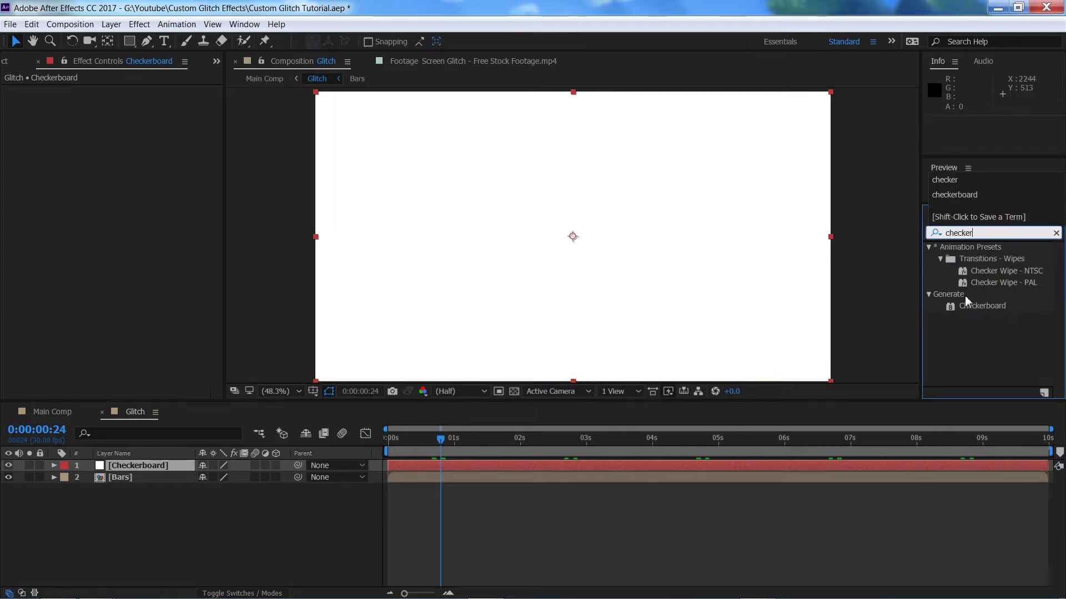
drag(966, 303, 169, 472)
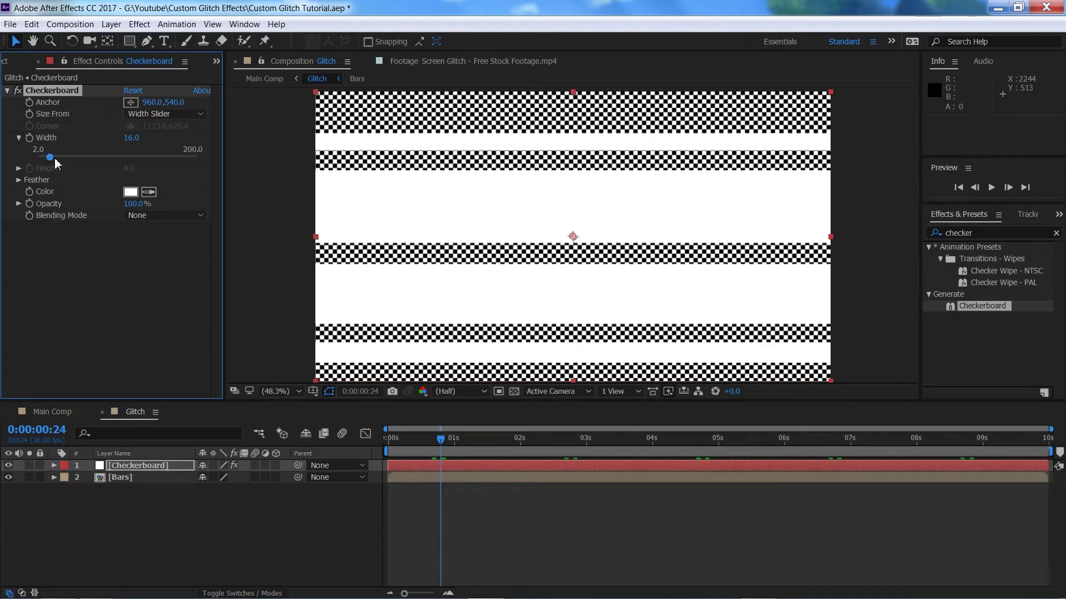
click(132, 138)
text(100)
key(Return)
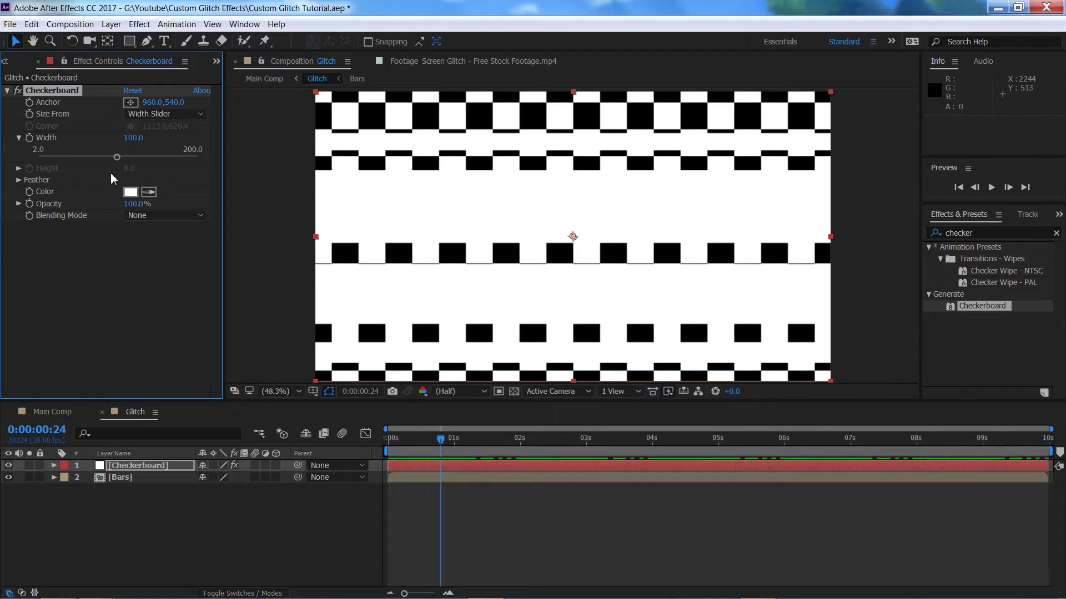
Add the expression wiggle(10,50) to the Checkerboard layer's Position and preview the Glitch composition from the start.
drag(441, 444, 382, 448)
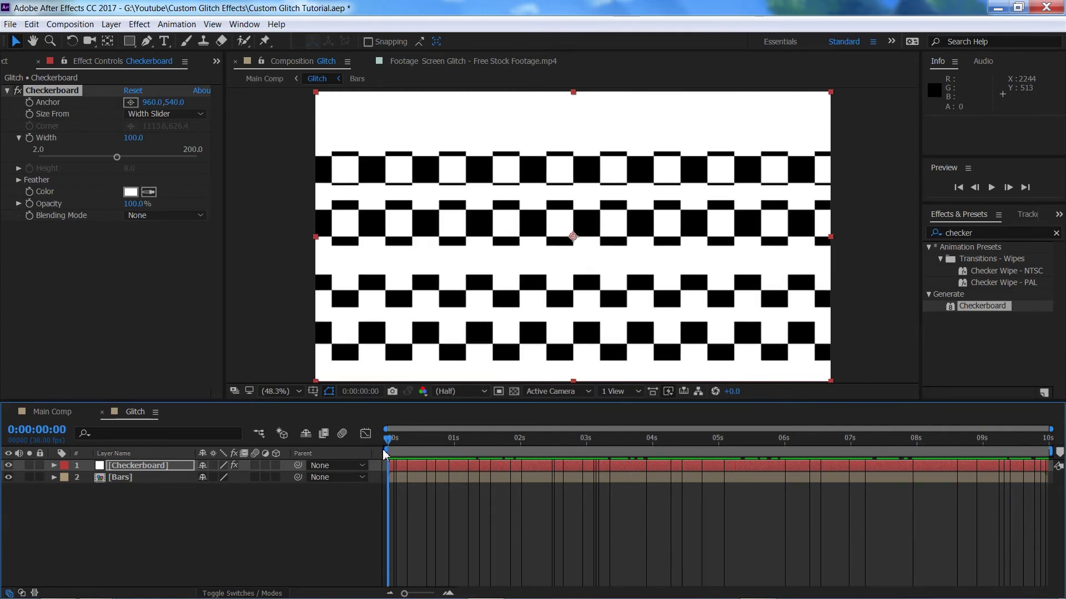
click(167, 521)
click(139, 467)
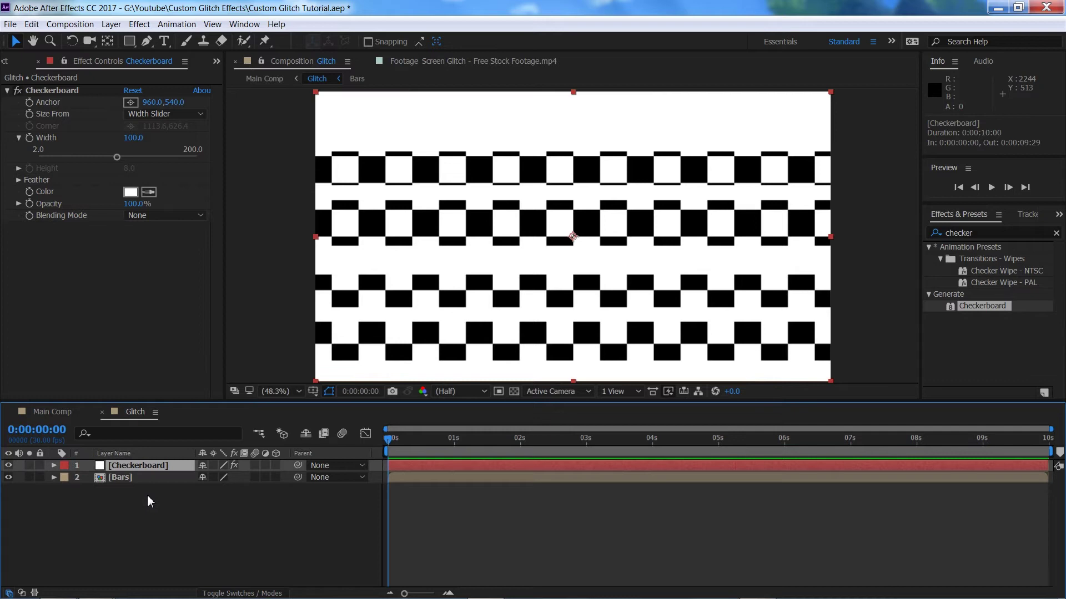
key(p)
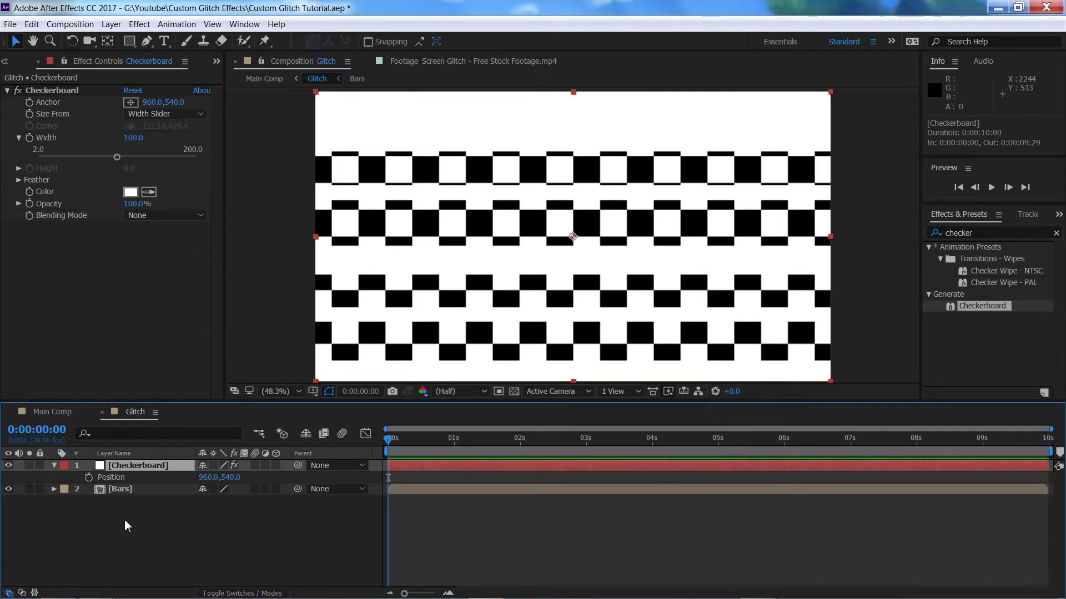
alt+click(89, 479)
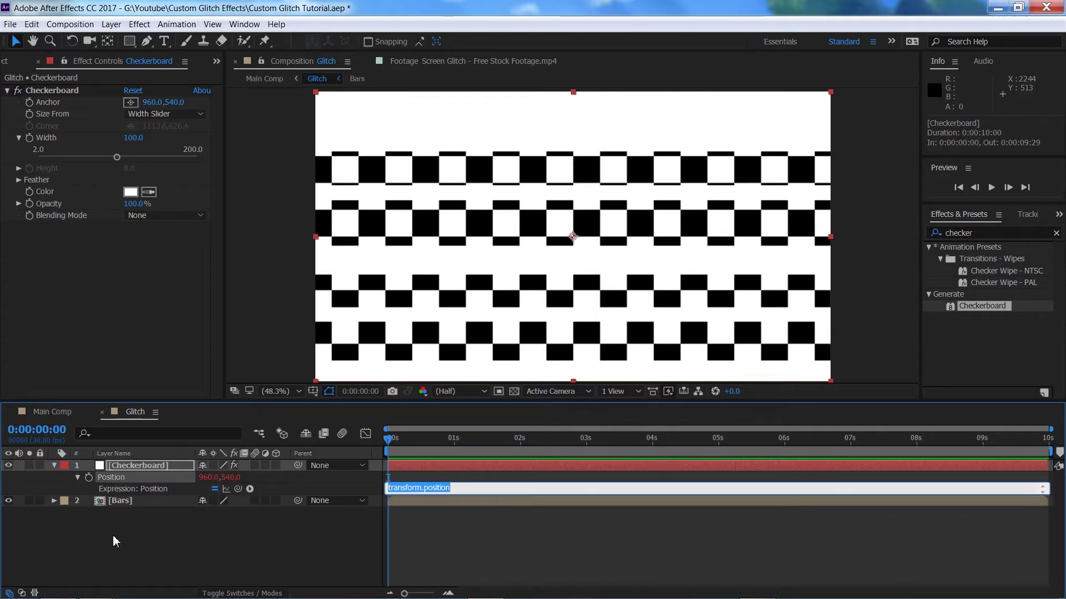
text(wiggle(10,50)
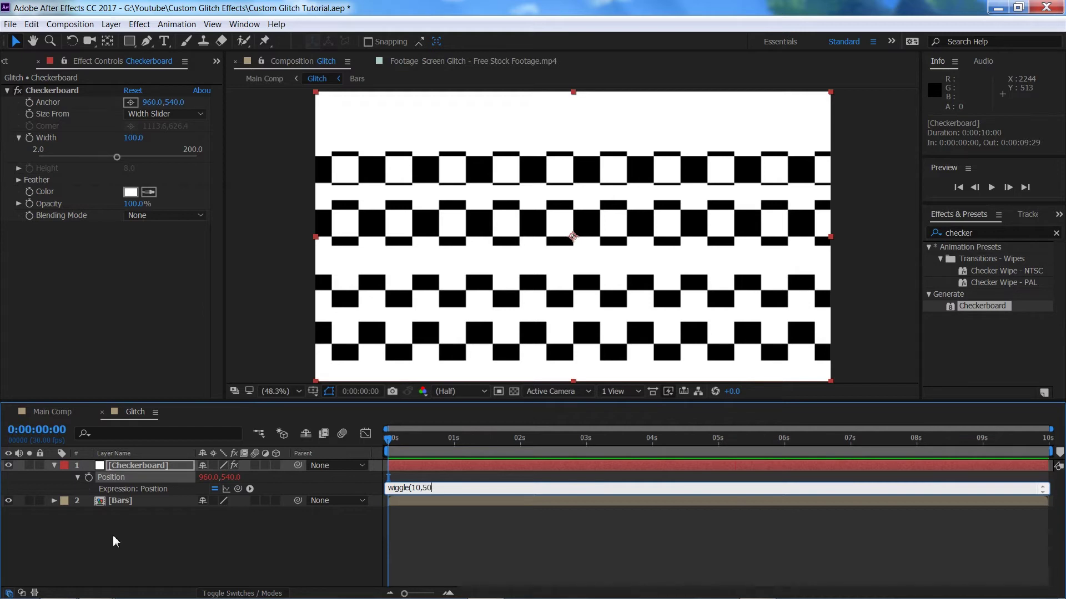
click(154, 529)
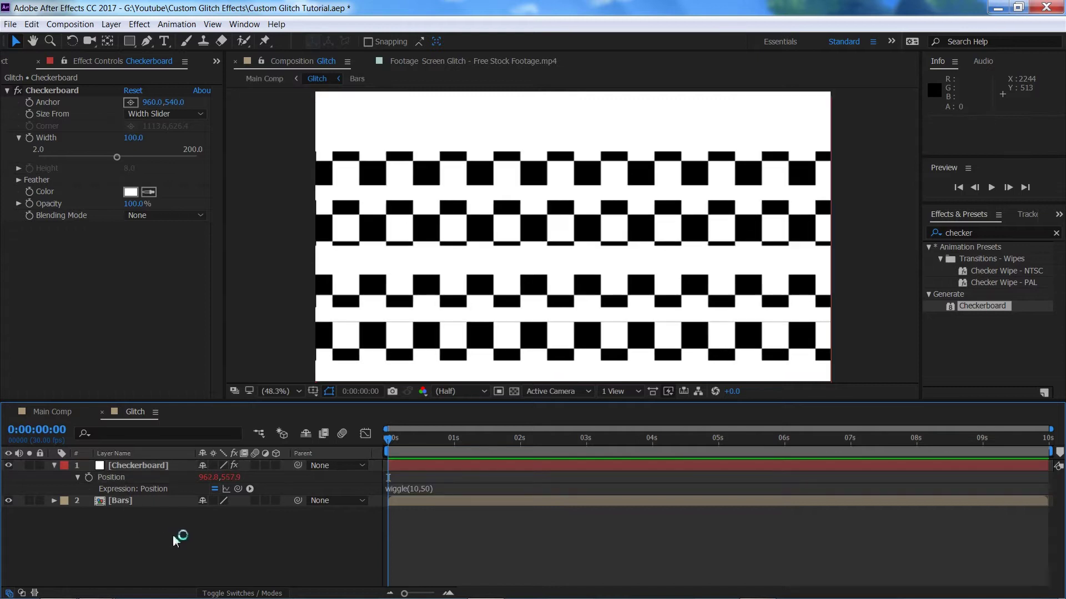
key(space)
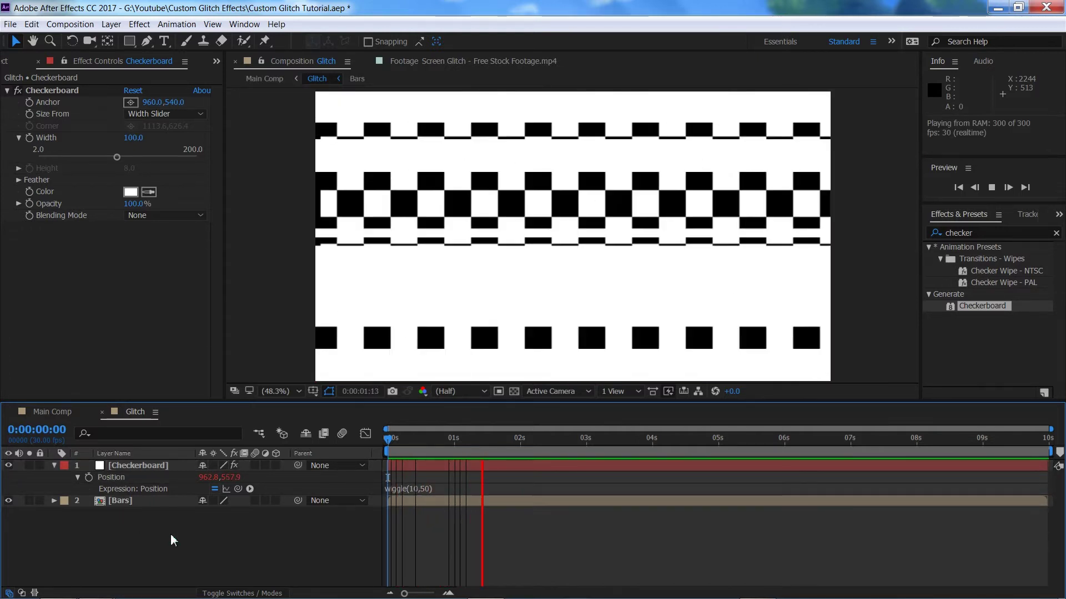
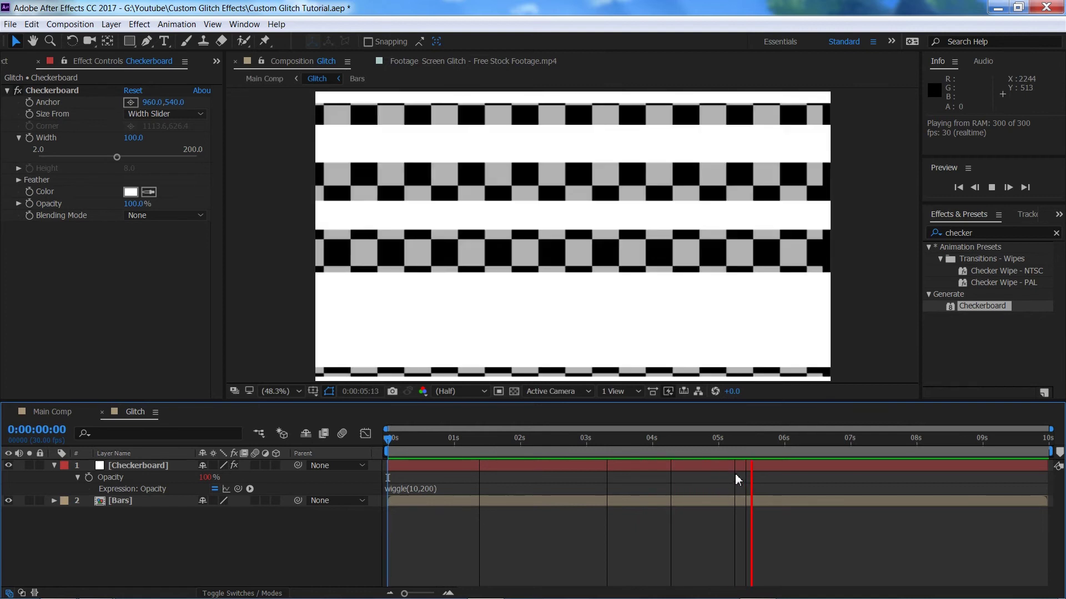
Return to the first frame and pre-compose the Checkerboard layer as Checkerboard, moving all attributes into the new composition.
click(733, 441)
drag(731, 446, 392, 446)
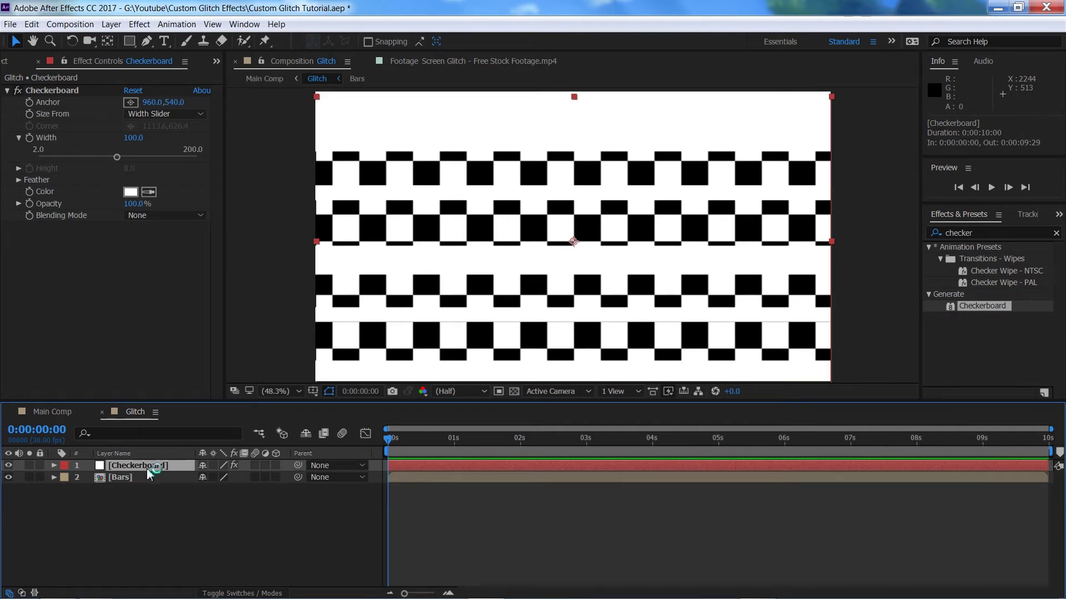
key(ctrl+shift+c)
text(Ch)
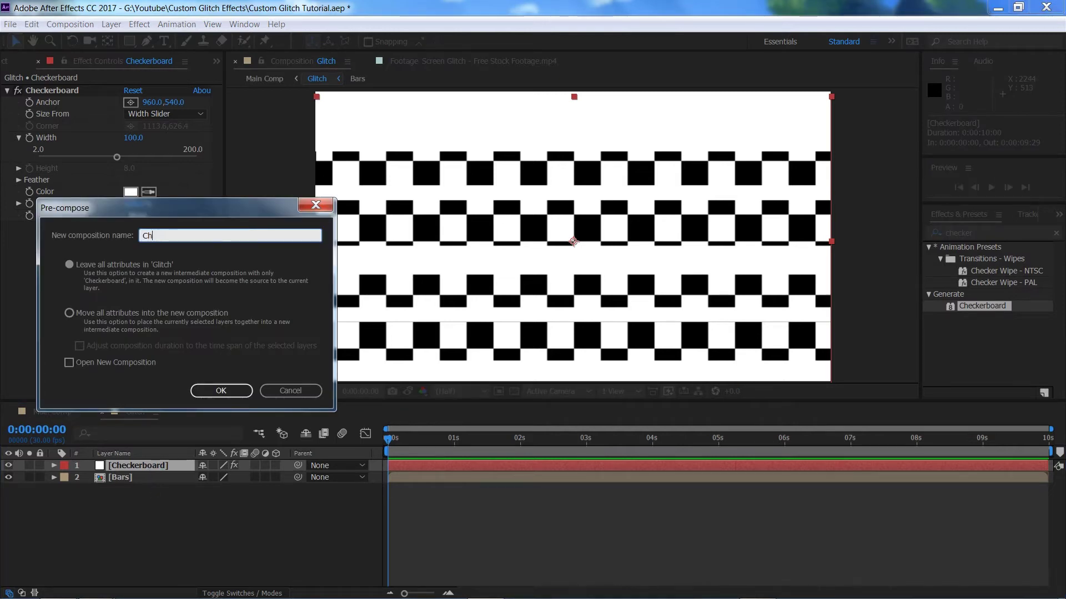
text(eckerba)
text(oard)
click(75, 315)
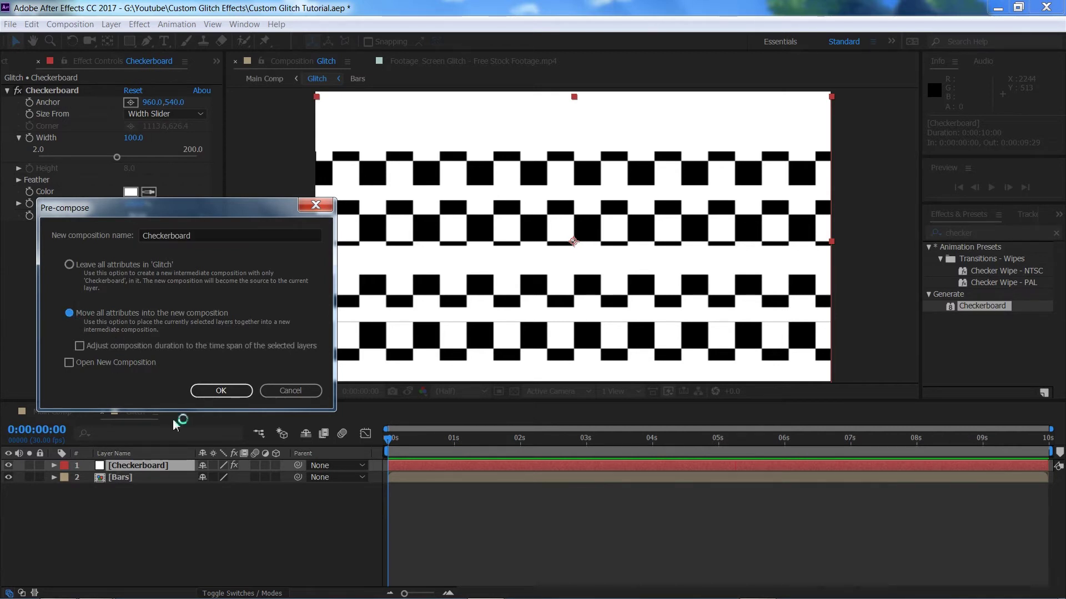
click(238, 390)
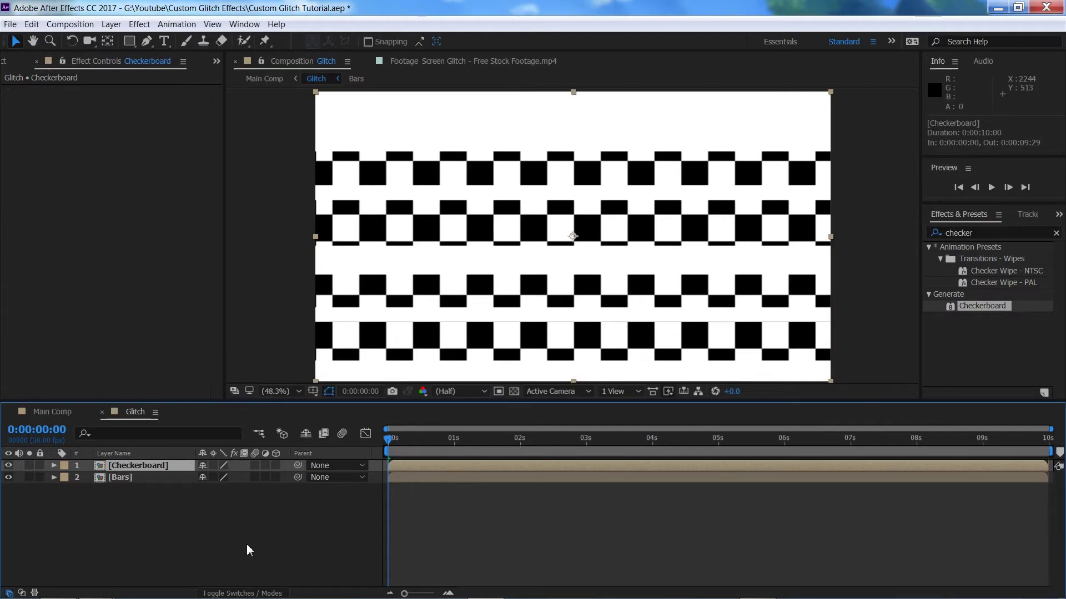
Find the Stylize effect Mosaic and apply it to the pre-composed Checkerboard layer.
click(971, 233)
double_click(971, 233)
key(BackSpace)
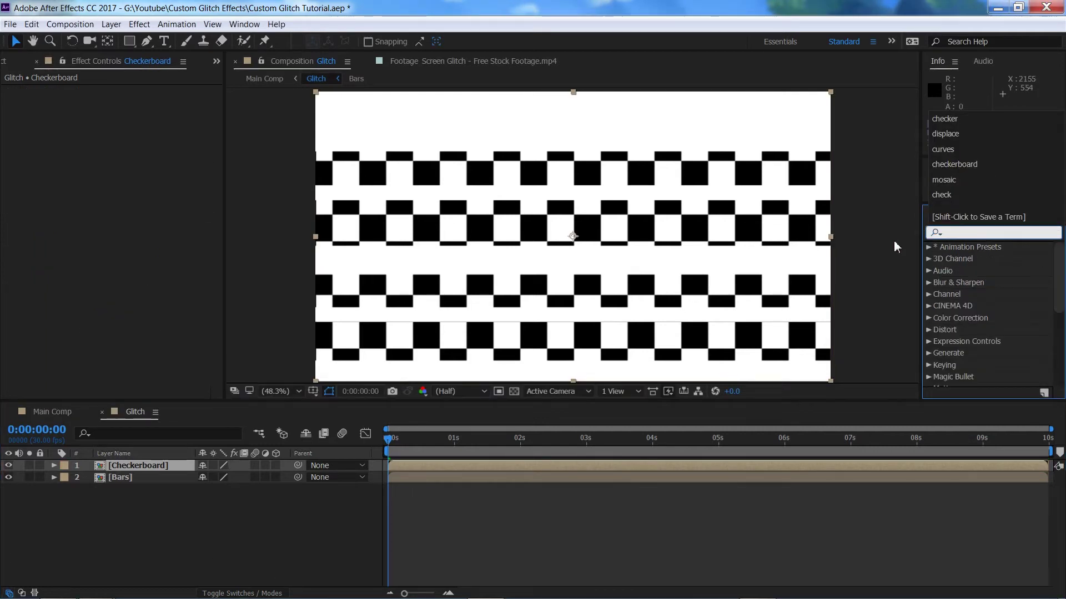
text(m)
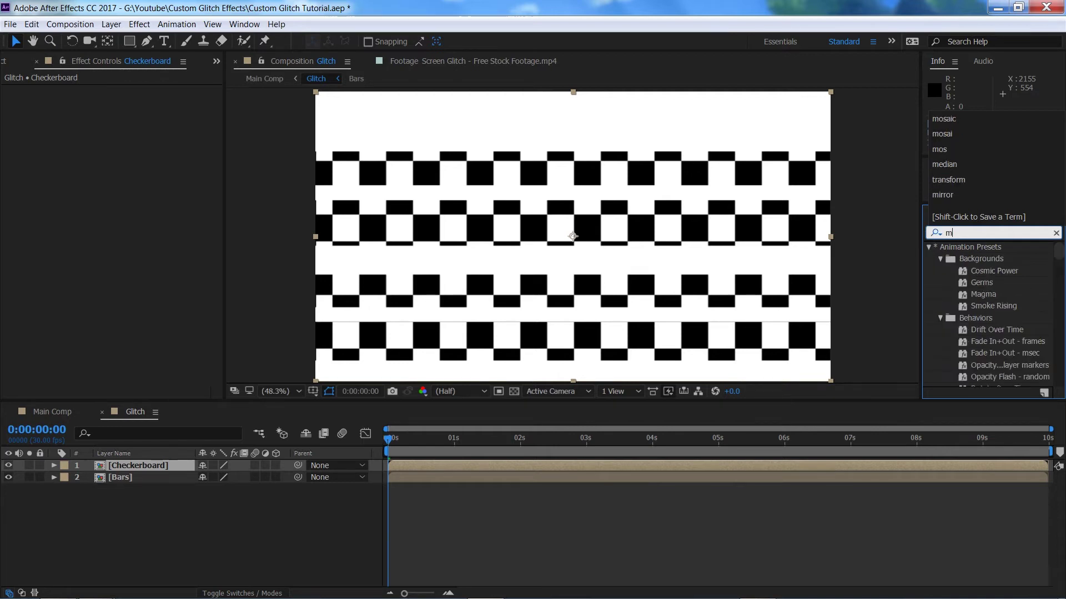
text(osaic)
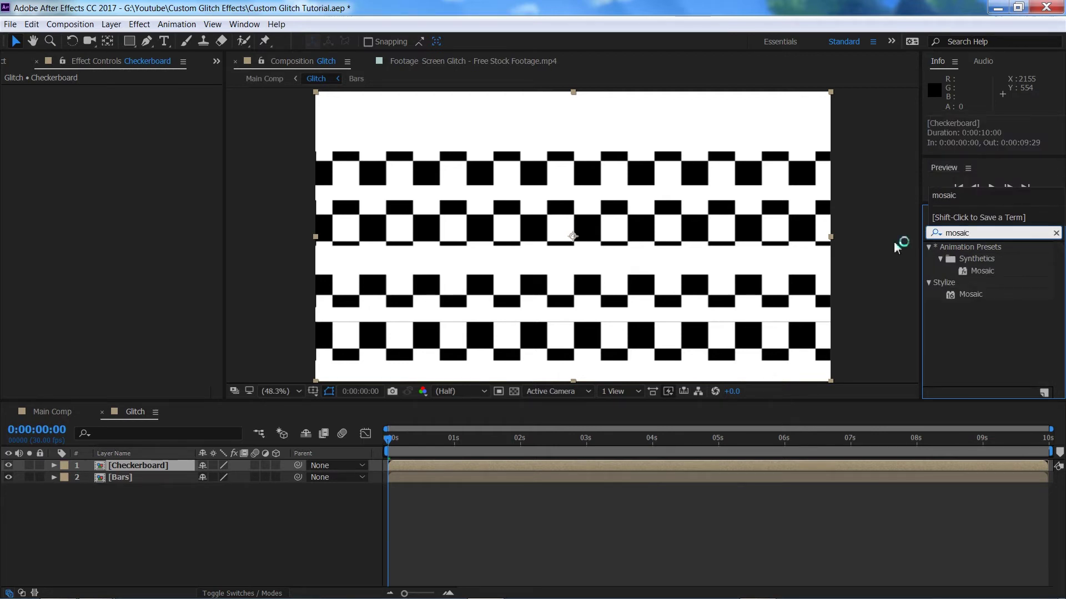
drag(966, 294, 178, 468)
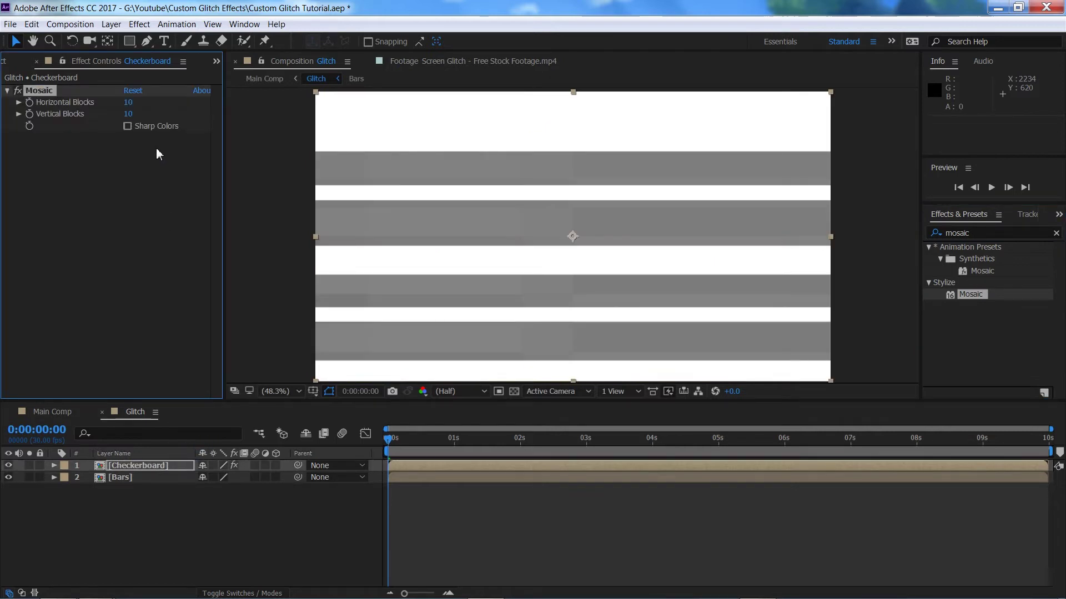
Set the Mosaic effect's Horizontal Blocks and Vertical Blocks both to 15.
drag(127, 107, 140, 113)
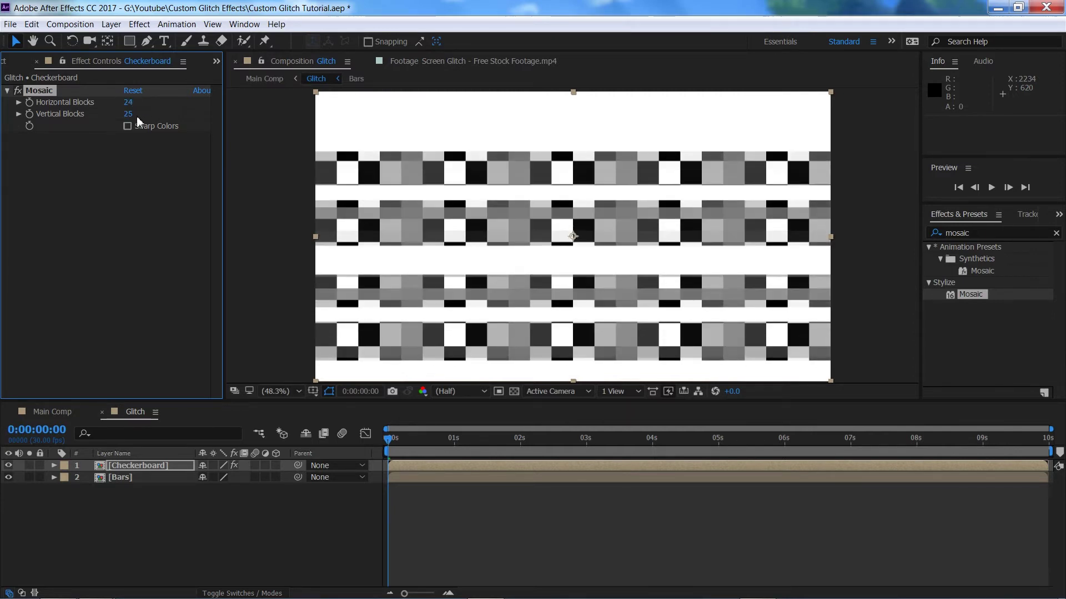
click(129, 104)
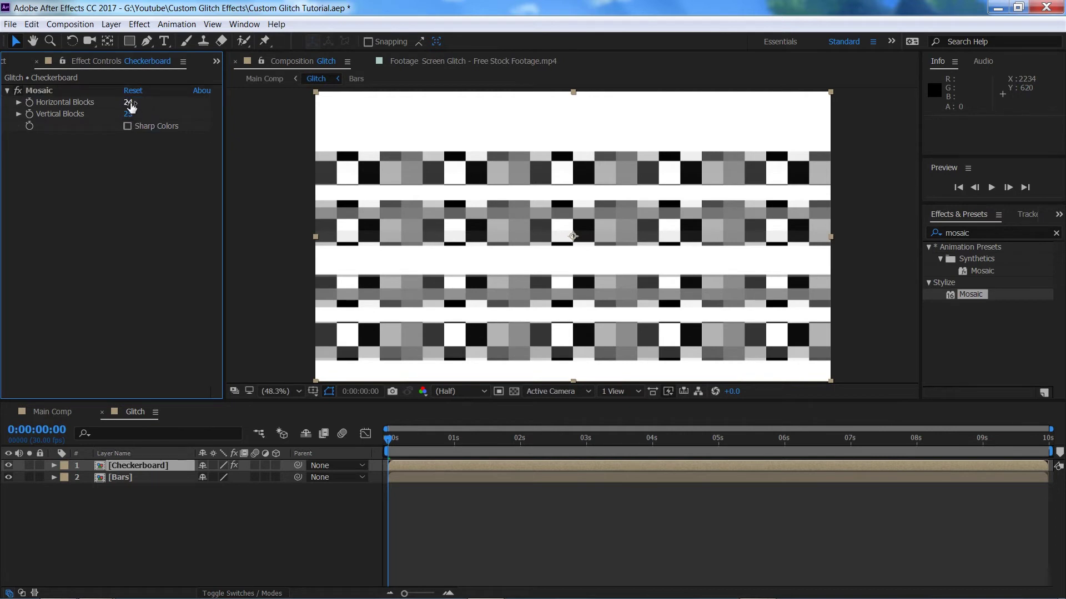
text(15)
key(Tab)
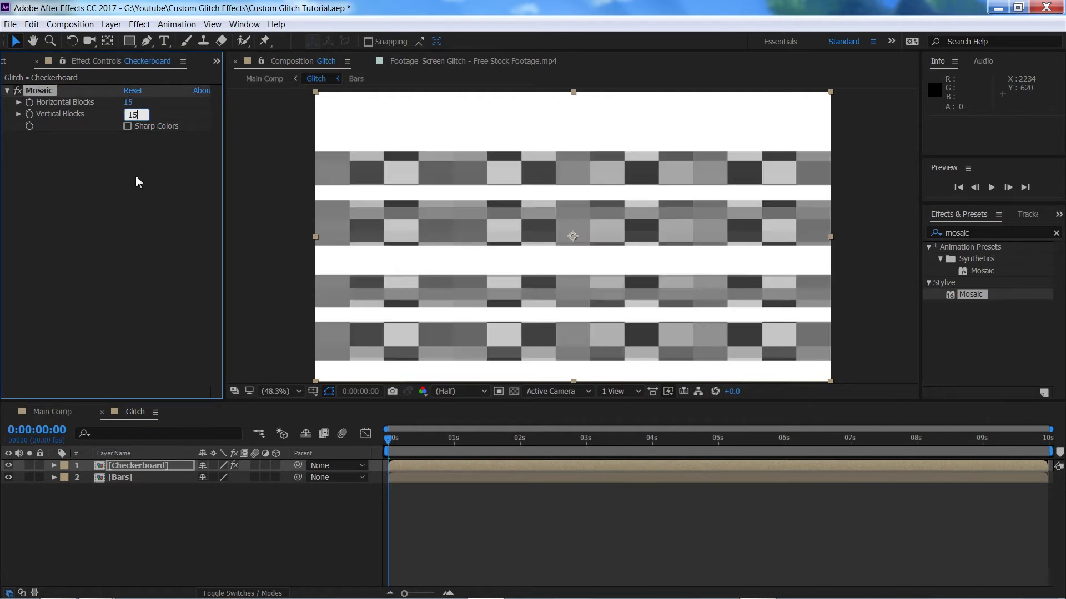
text(15)
key(Return)
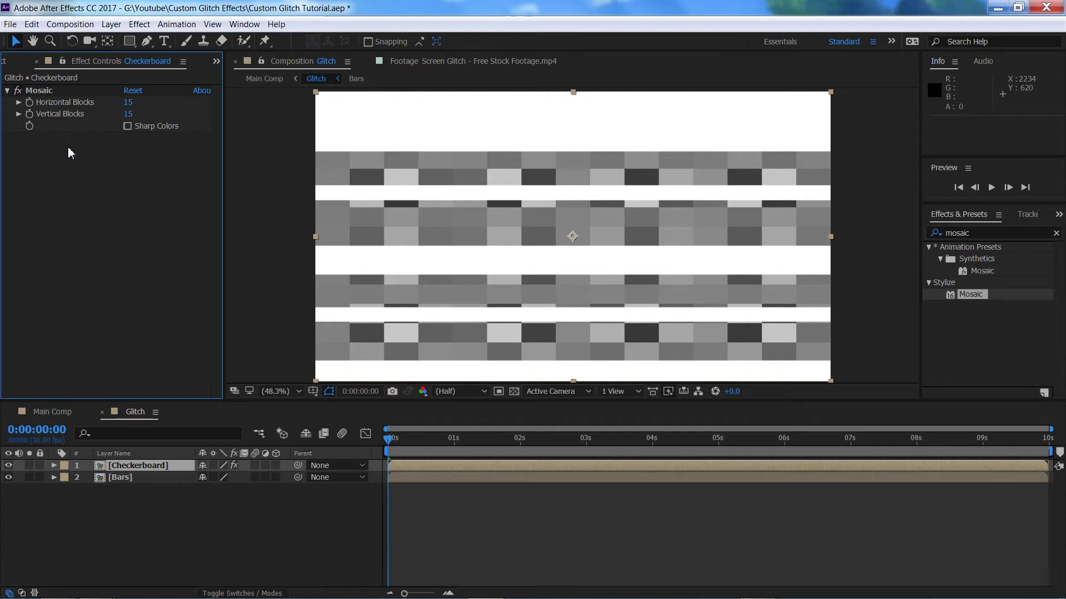
Add the expression wiggle(10,50) to the Mosaic effect's Horizontal Blocks and preview the animation.
alt+click(30, 104)
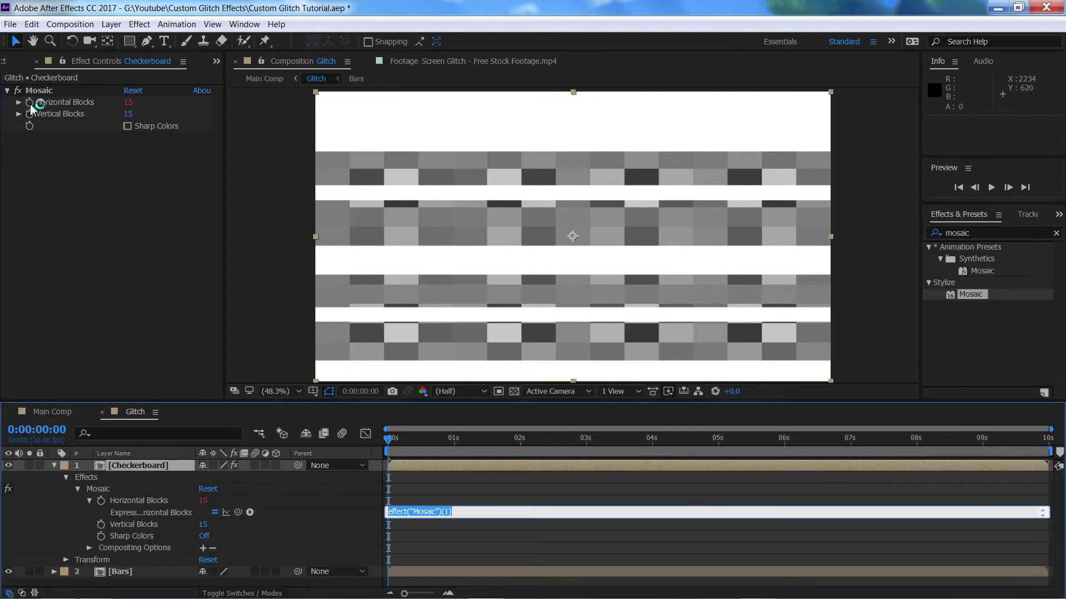
text(wiggle)
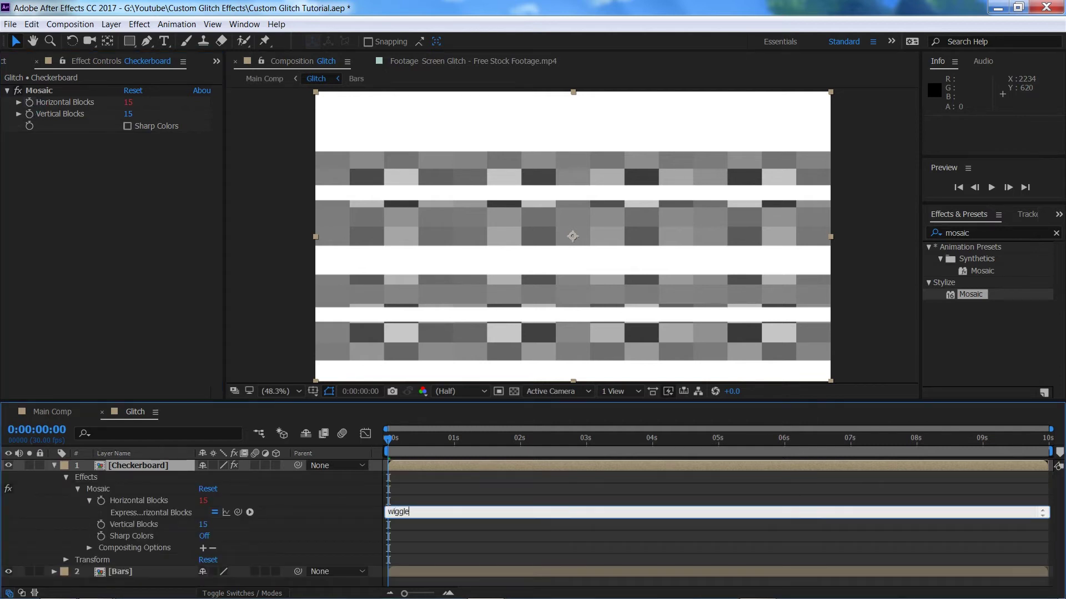
text((10,50)
click(421, 482)
key(space)
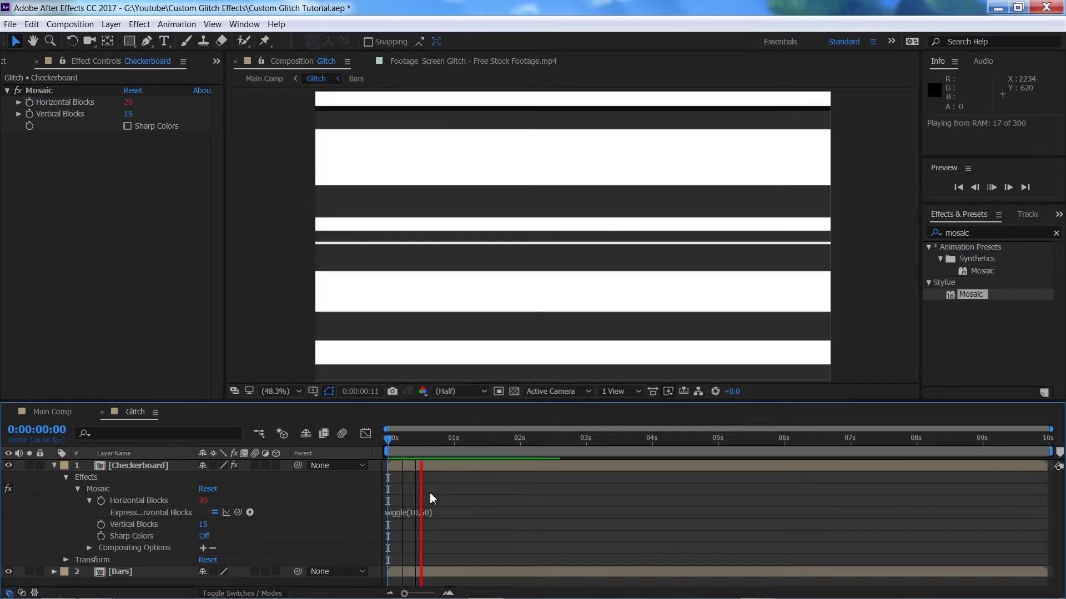
key(space)
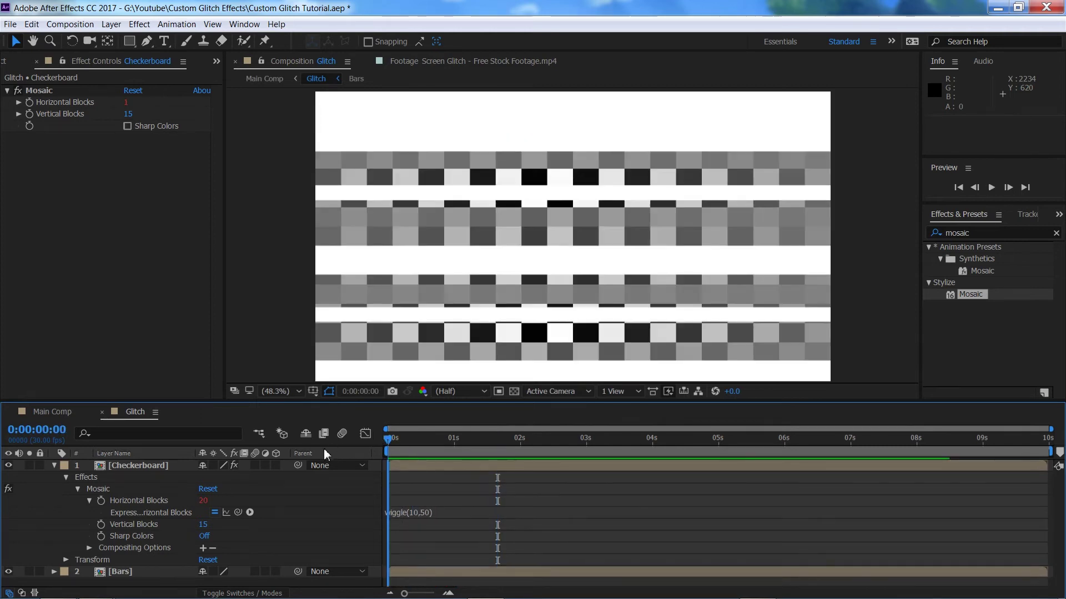
Copy the wiggle(10,50) expression from Horizontal Blocks to the Mosaic effect's Vertical Blocks and preview the animation.
click(420, 512)
key(ctrl+c)
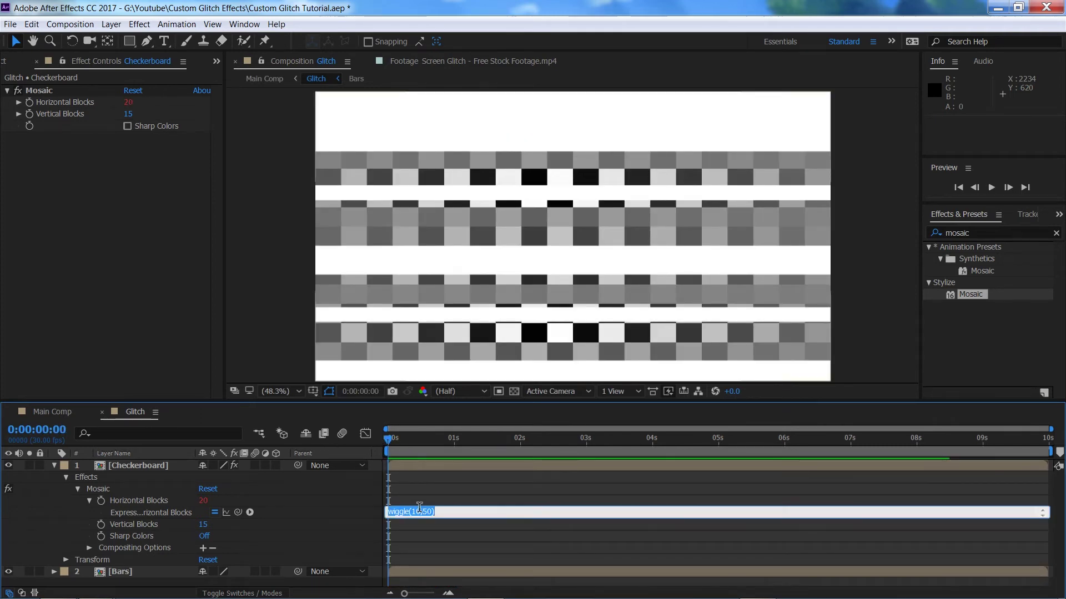
click(421, 493)
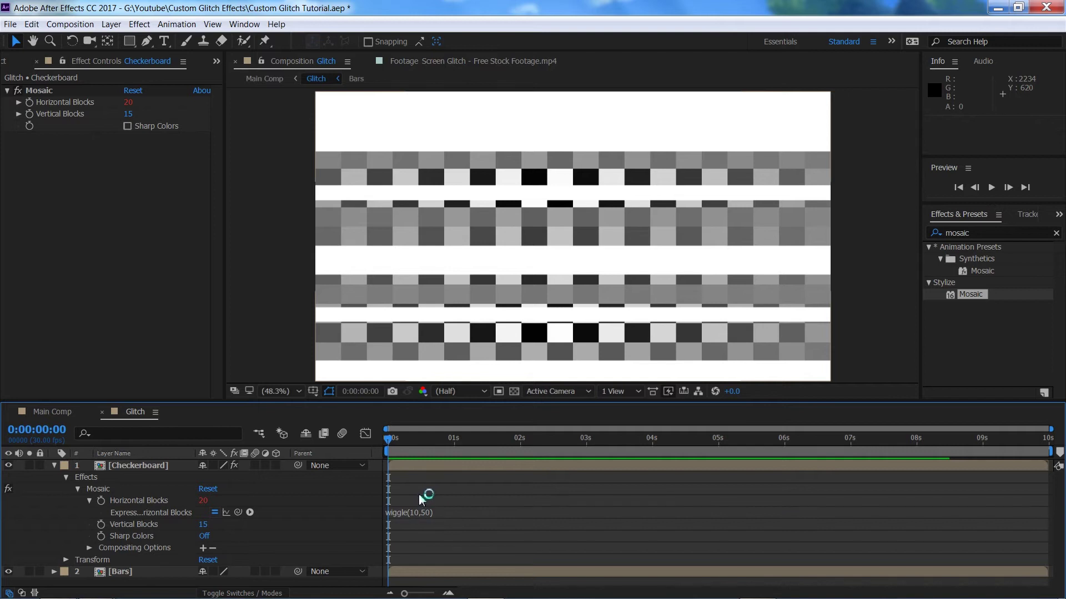
alt+click(29, 115)
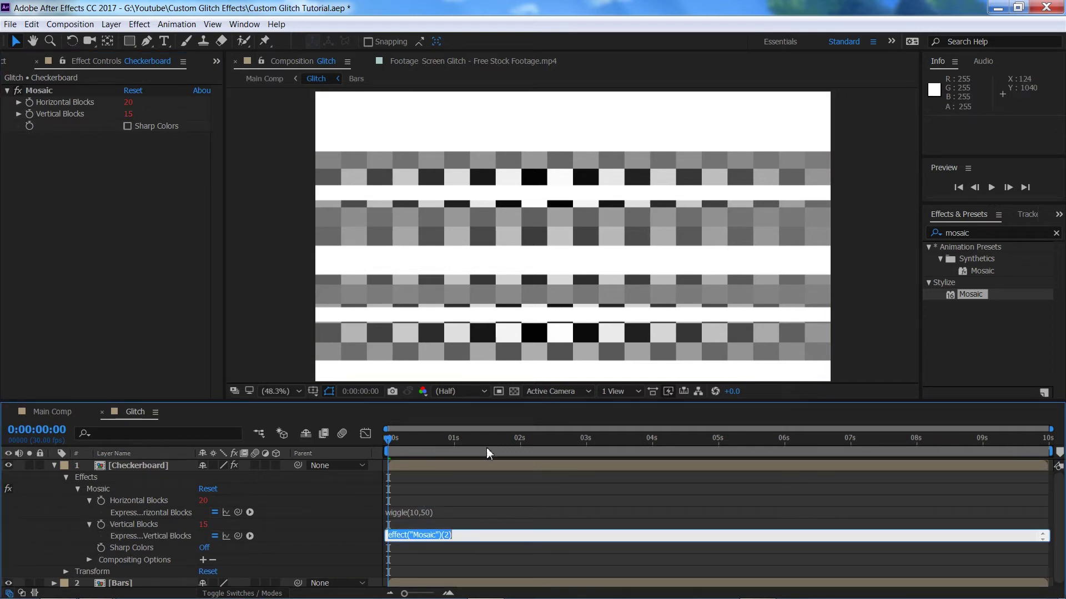
key(ctrl+v)
click(469, 492)
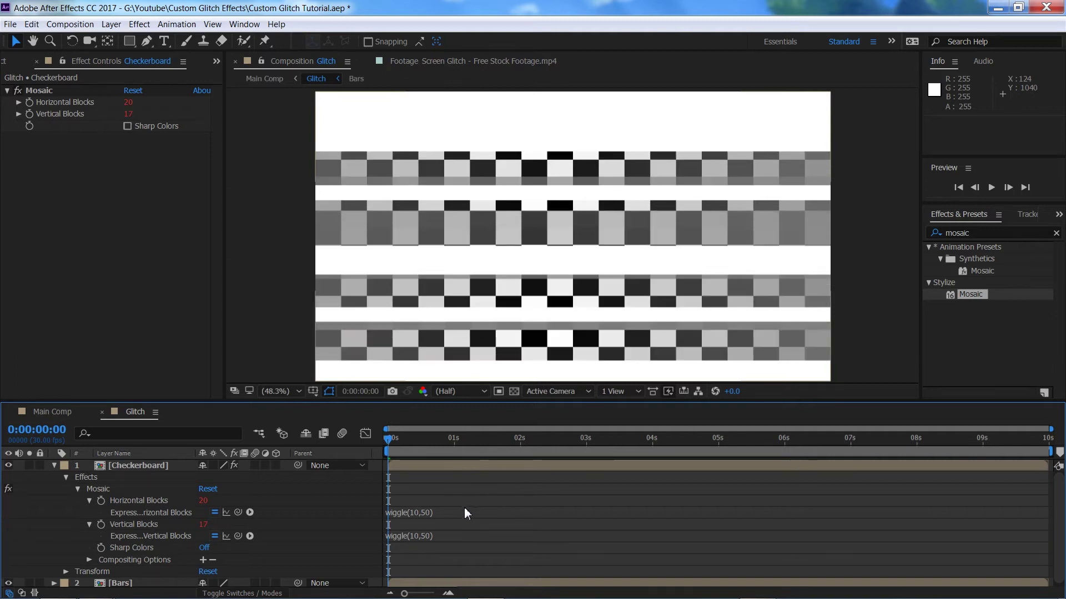
key(space)
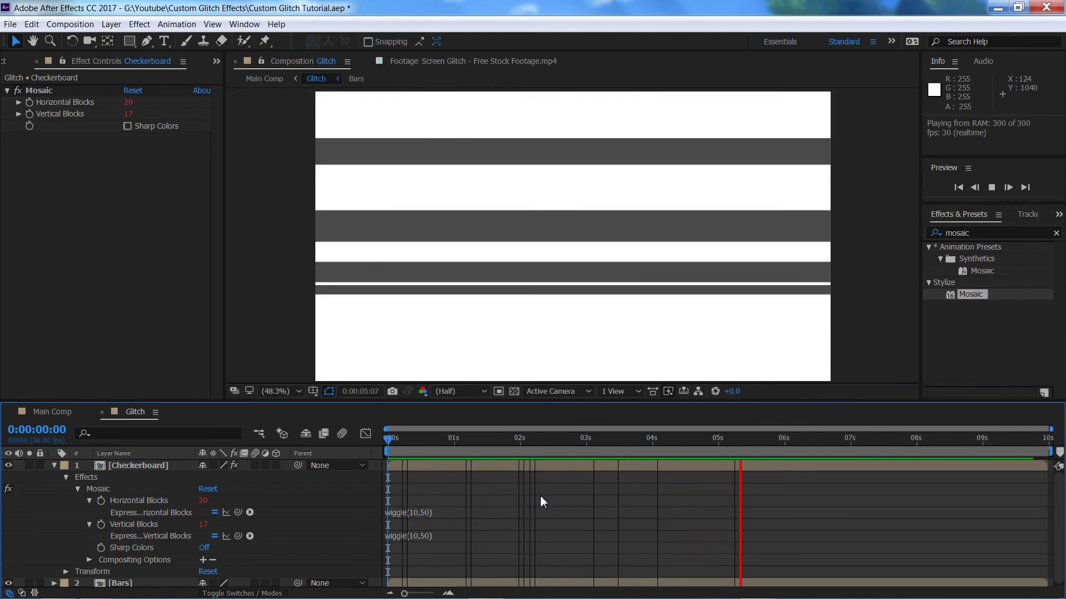
key(space)
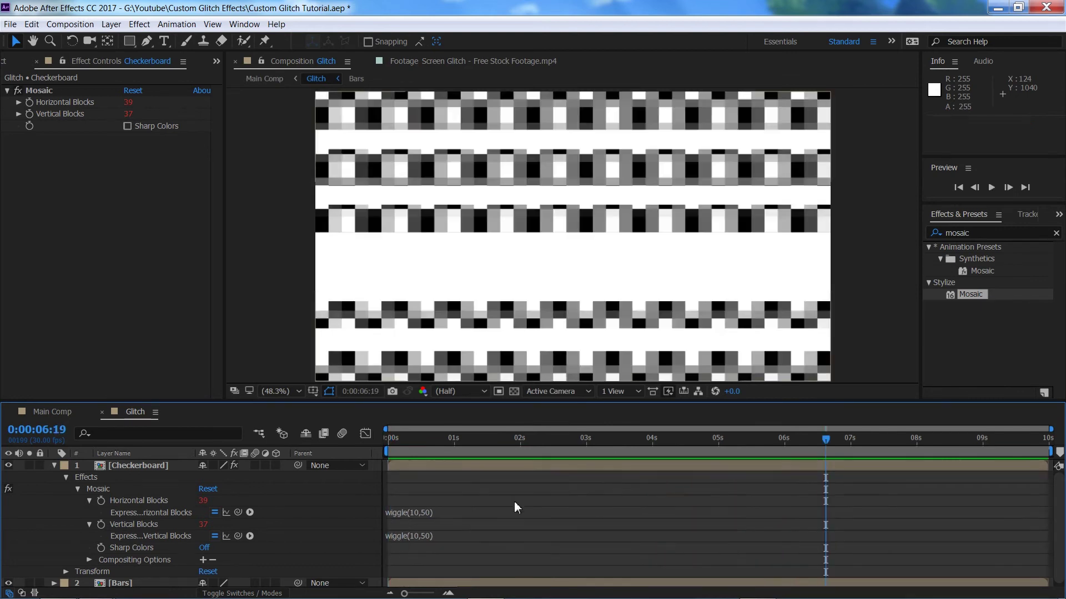
Collapse the Checkerboard layer's properties and preview the distorted title in Main Comp from the start.
click(55, 466)
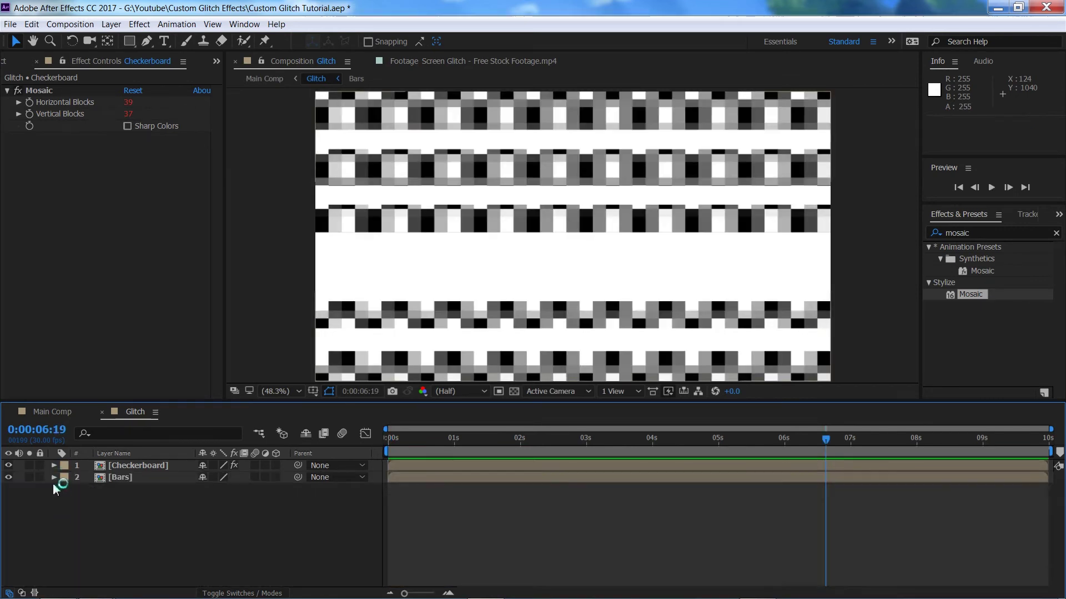
click(49, 414)
drag(528, 442, 313, 447)
key(space)
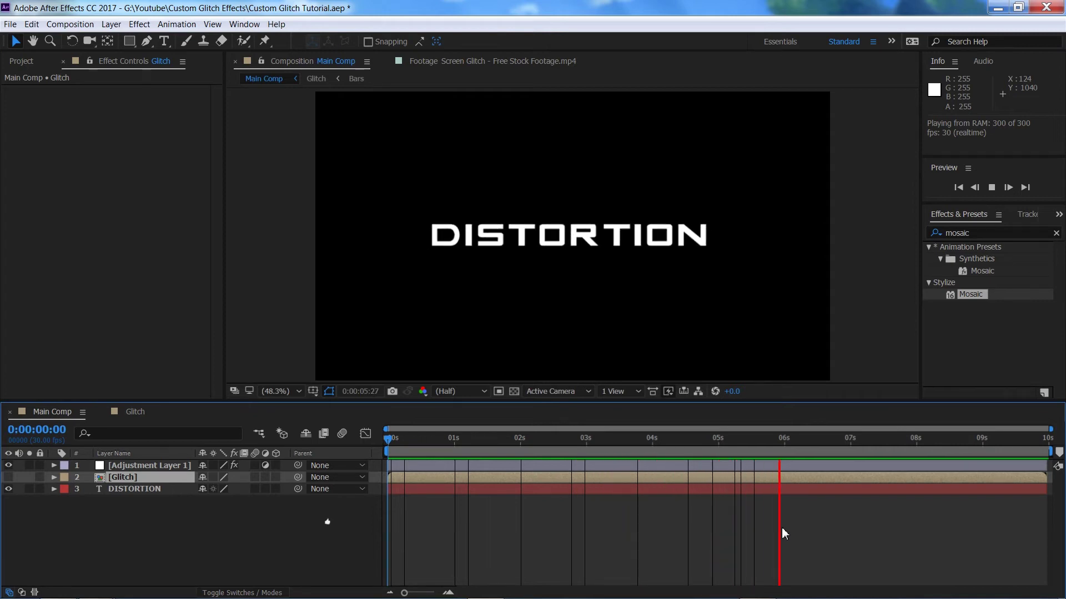
key(space)
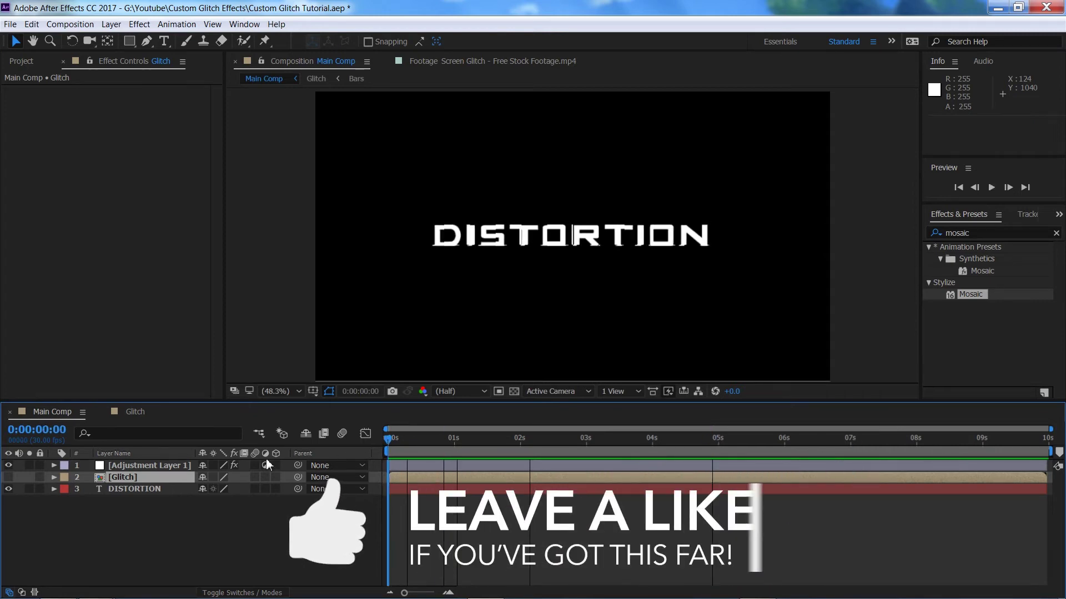
Play the Glitch composition to review the mosaic bars, select the Checkerboard layer and return to the first frame.
click(139, 412)
key(space)
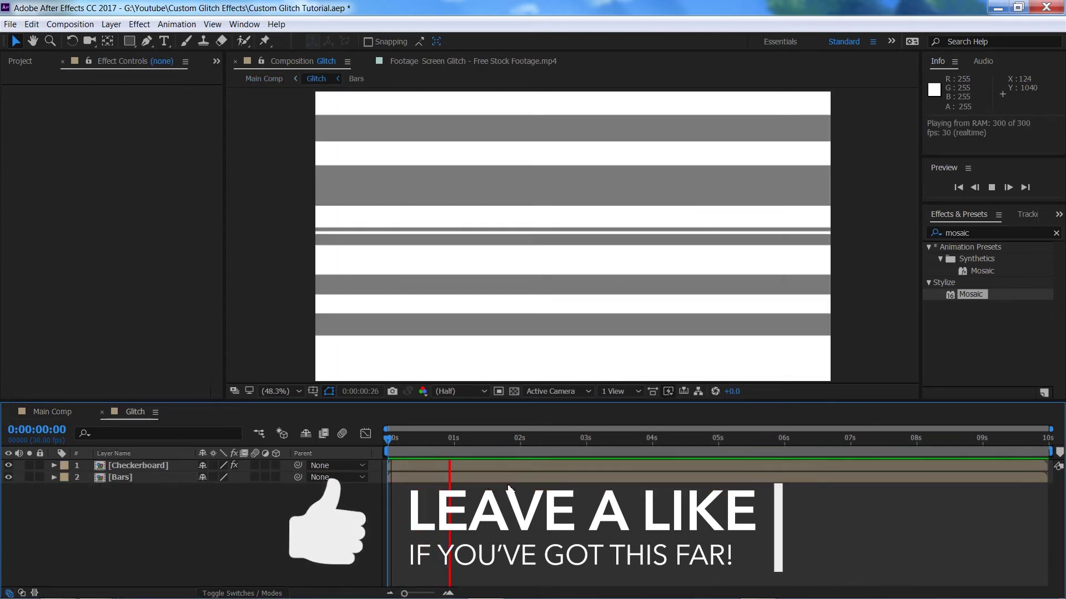
drag(472, 445, 127, 480)
click(131, 466)
click(398, 440)
drag(398, 440, 361, 462)
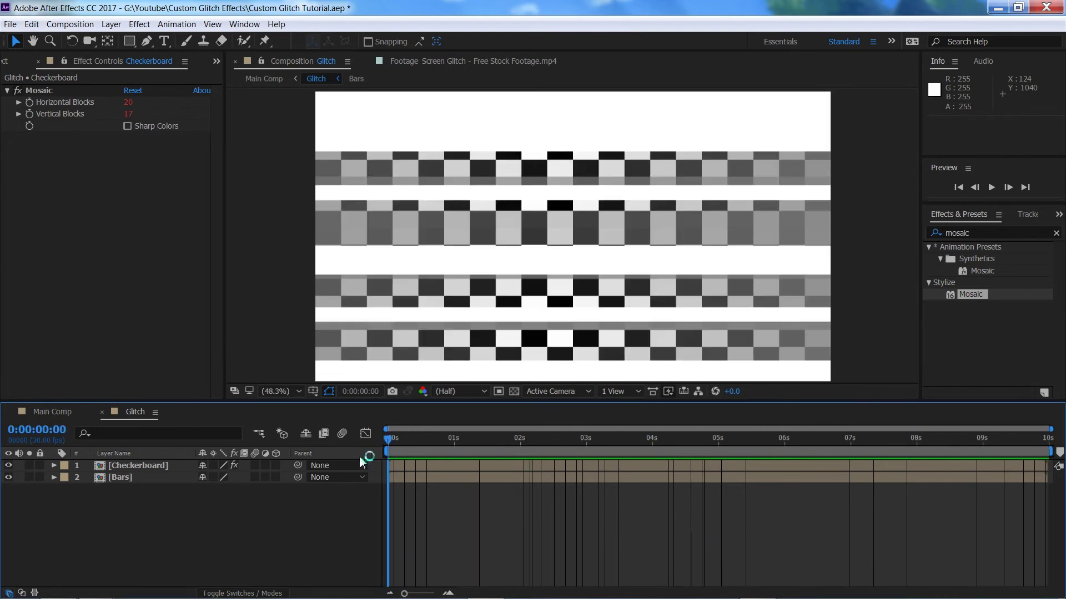
Switch to Main Comp, return to the first frame and add a new adjustment layer above the other layers.
click(62, 414)
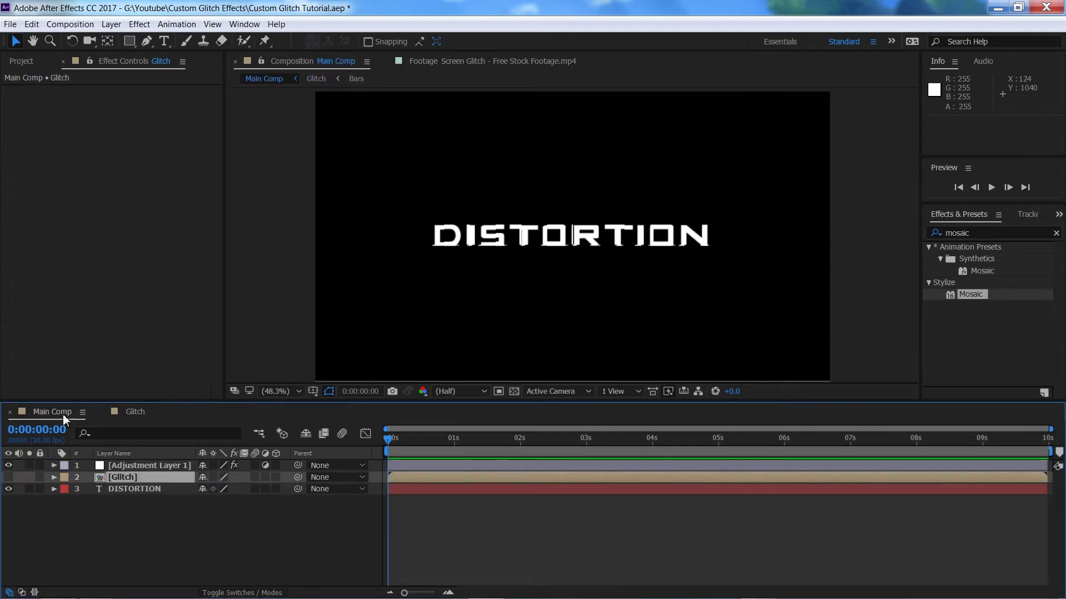
drag(439, 440, 338, 447)
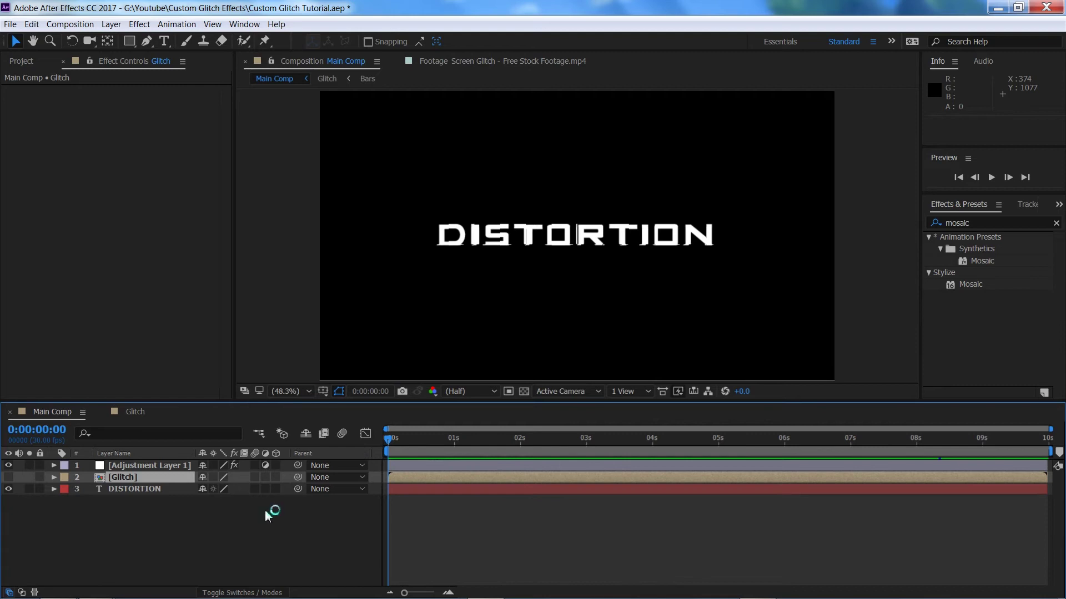
click(210, 533)
right_click(220, 535)
mouse_move(333, 420)
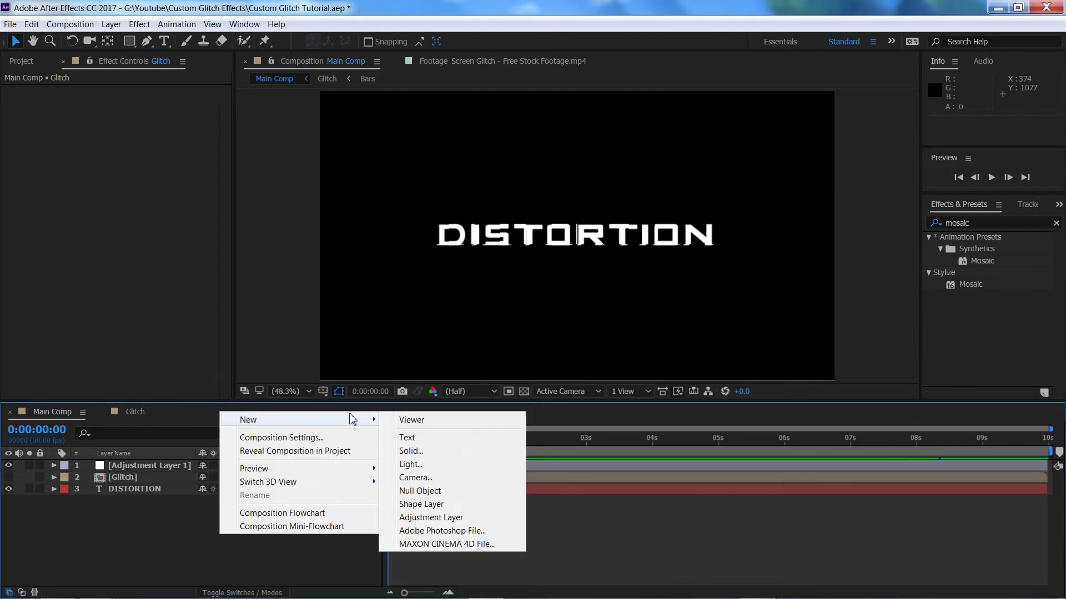
click(444, 517)
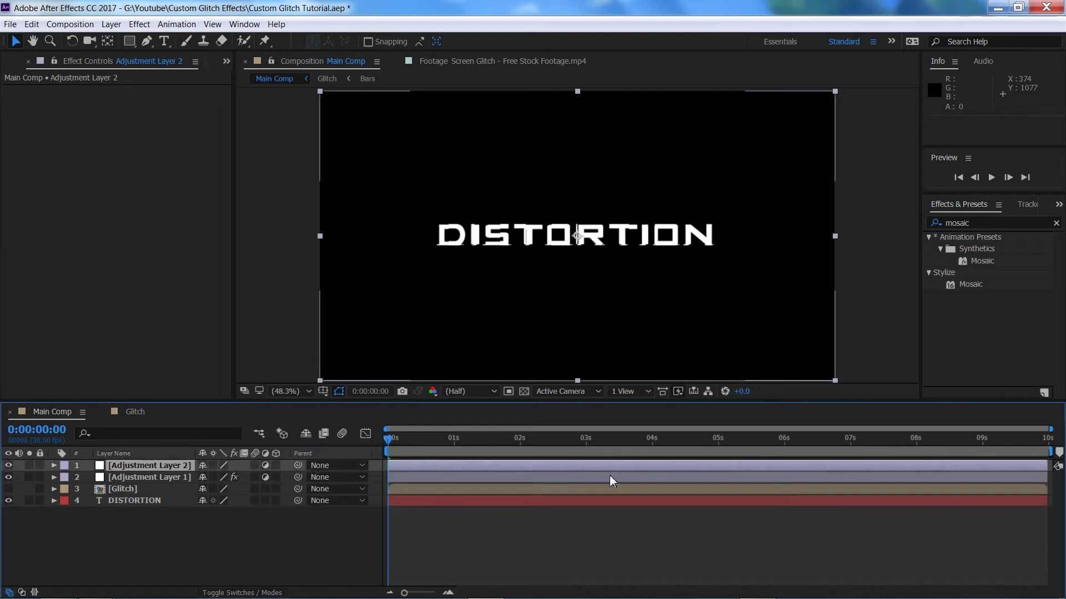
Find the Wave Warp effect by searching for "wave" and apply it to Adjustment Layer 2.
double_click(989, 221)
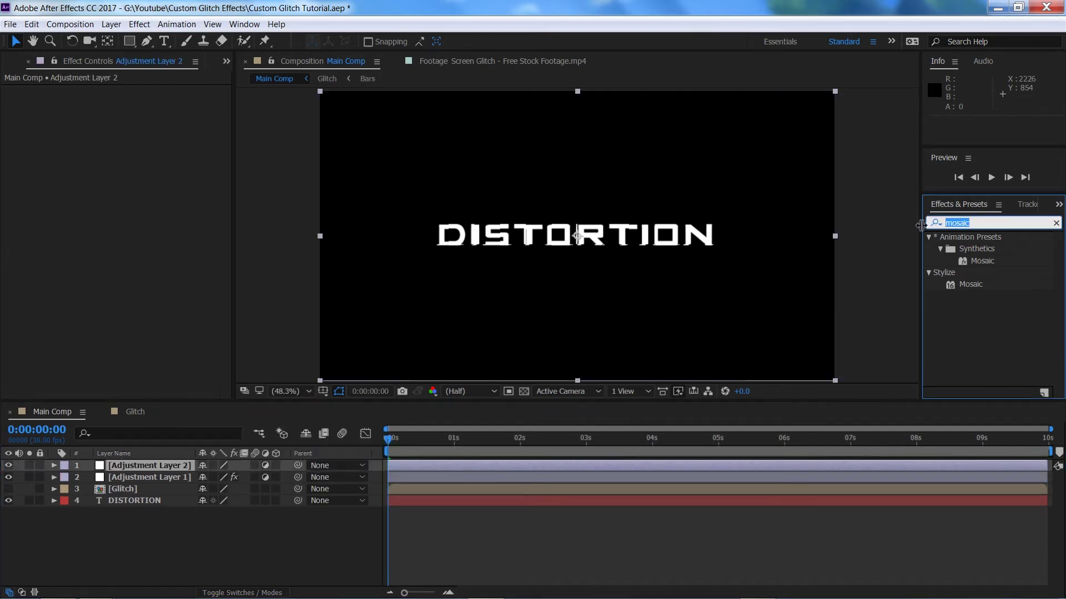
text(wave)
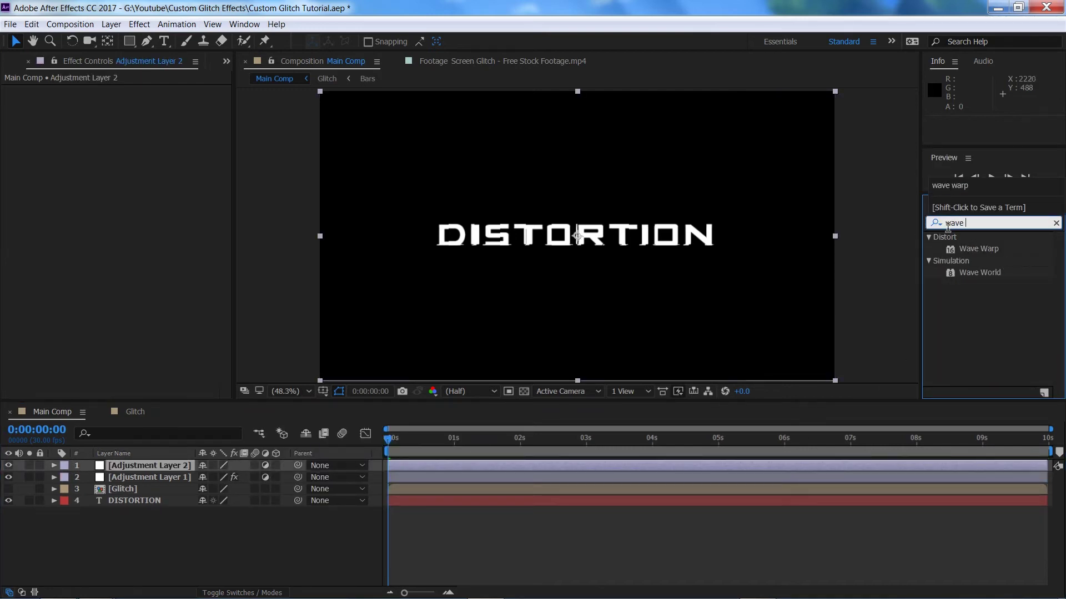
drag(991, 250, 186, 466)
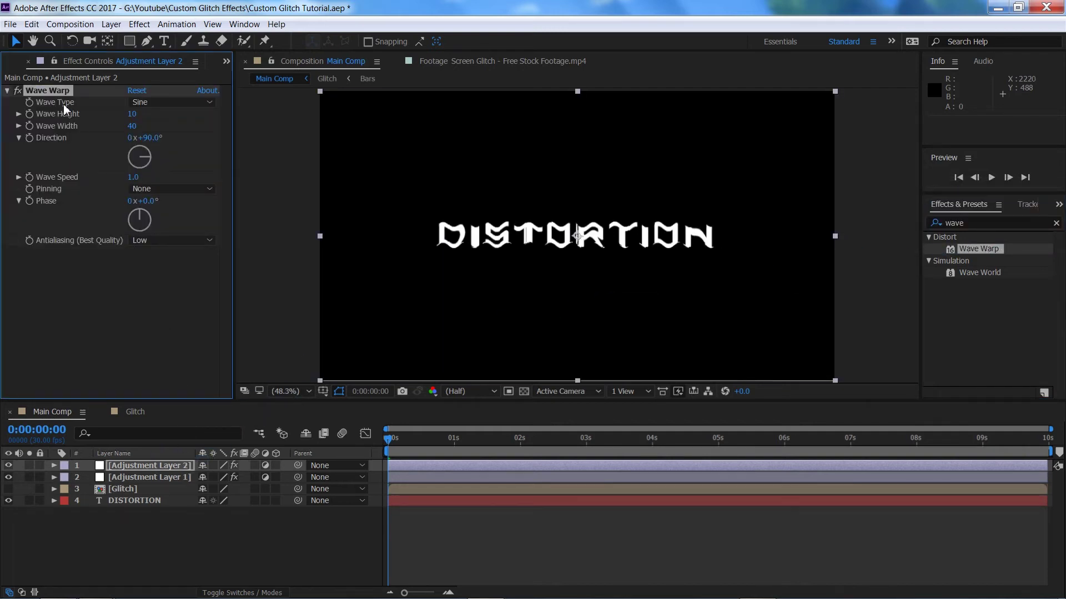
Compare the Sawtooth and Noise wave types in the Wave Warp effect, settling on Sawtooth.
click(157, 101)
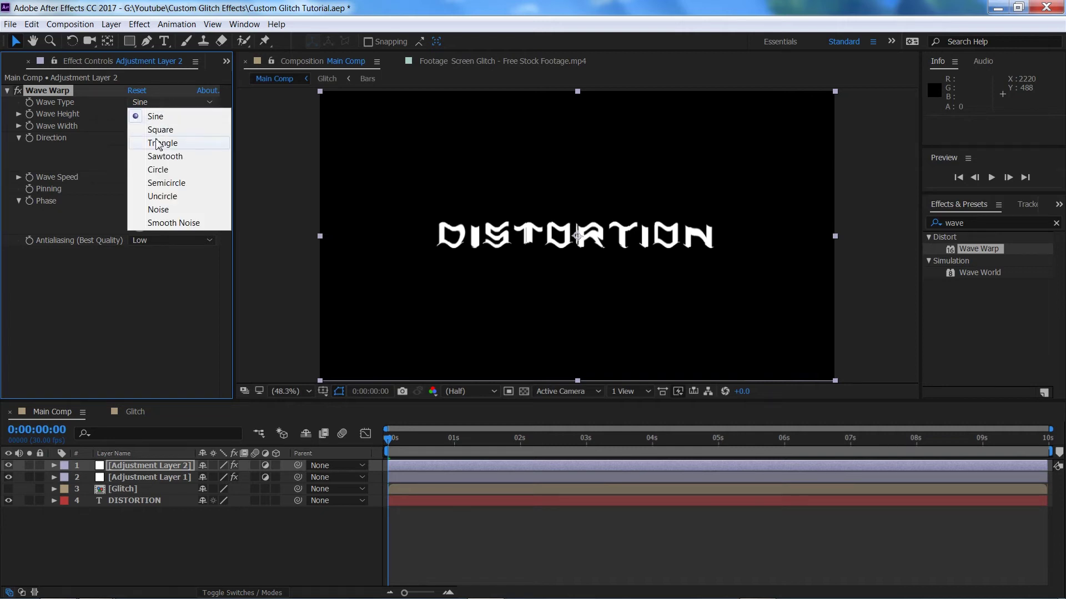
click(164, 158)
click(162, 104)
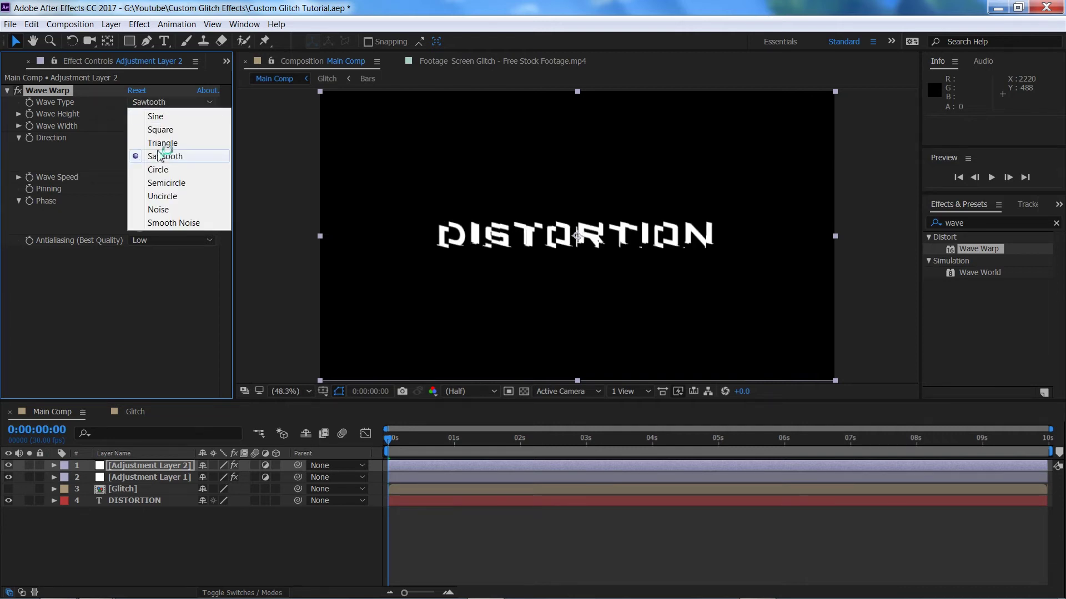
click(157, 210)
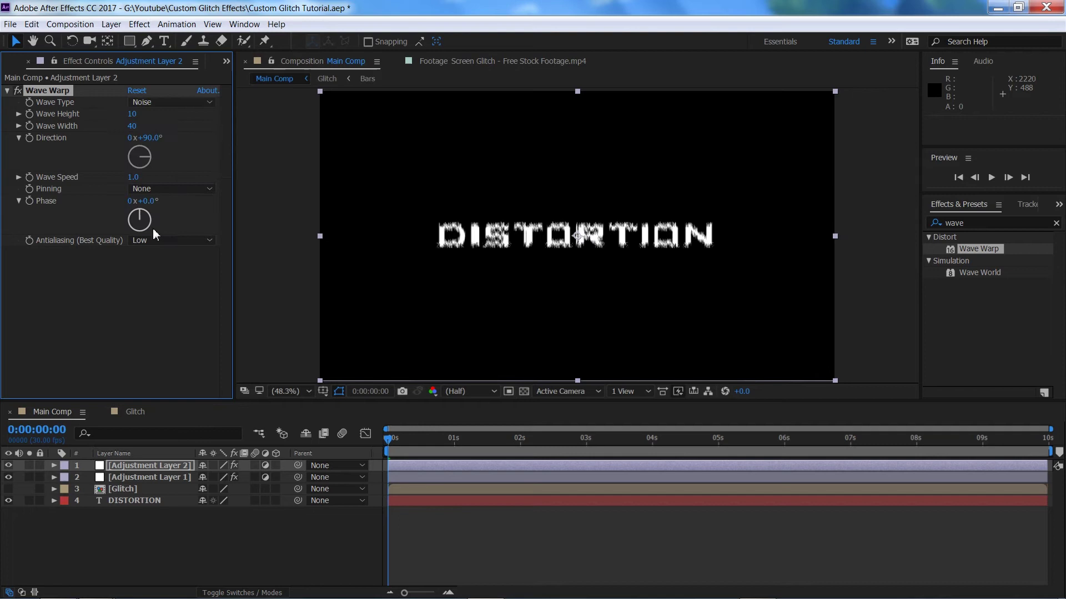
click(178, 103)
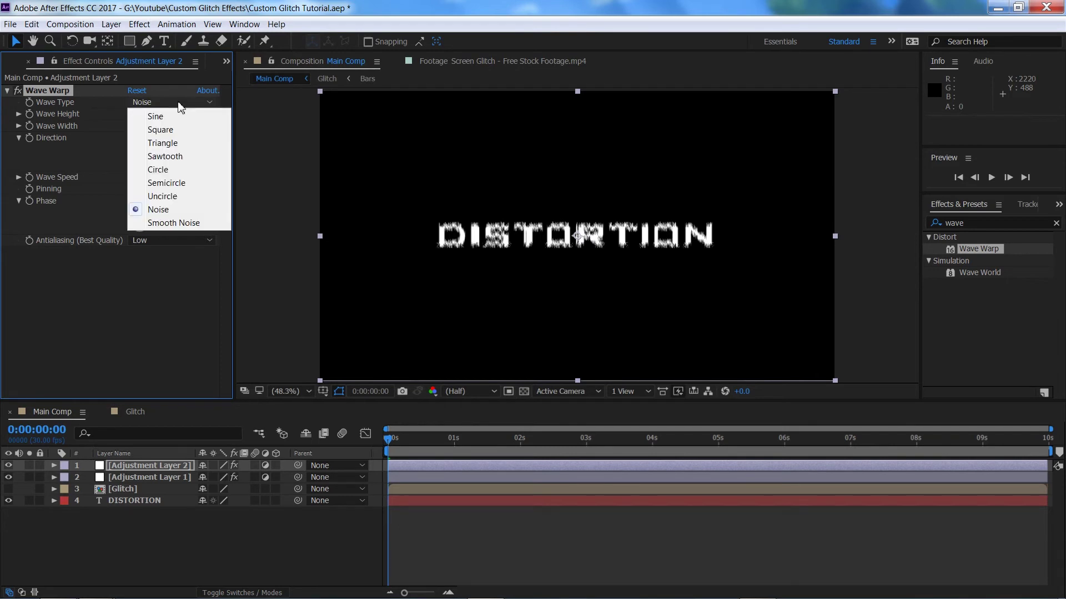
click(179, 159)
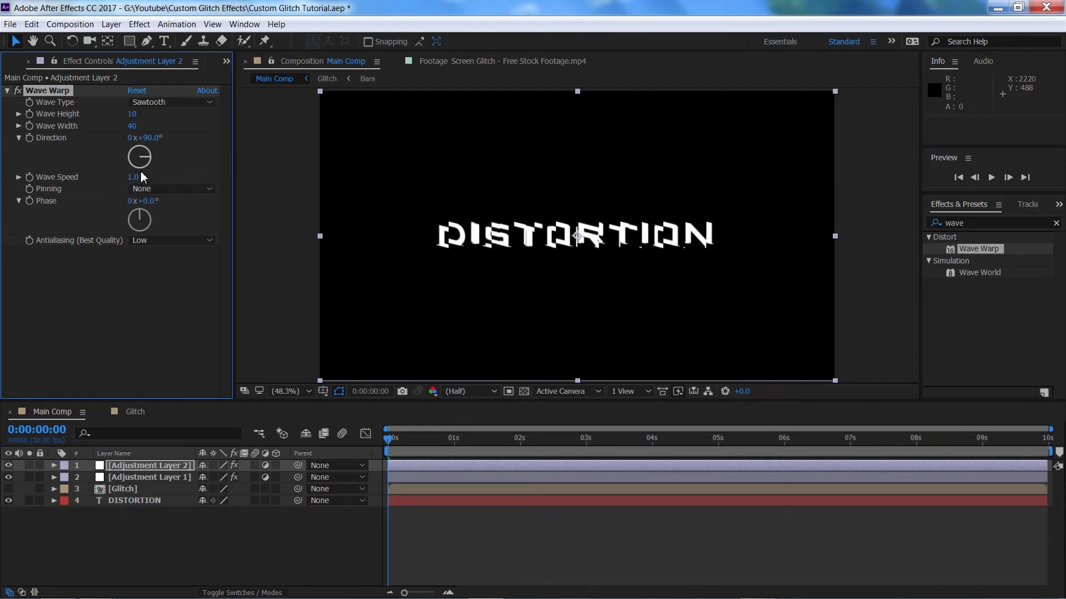
Set the Wave Warp effect's Wave Width to 5.
click(132, 126)
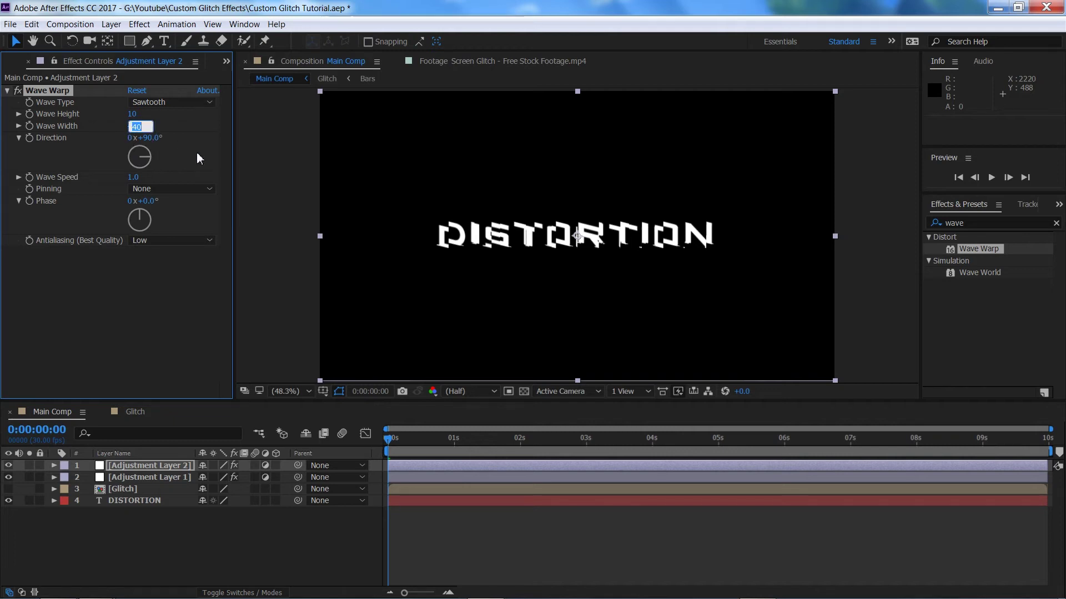
text(5)
key(Return)
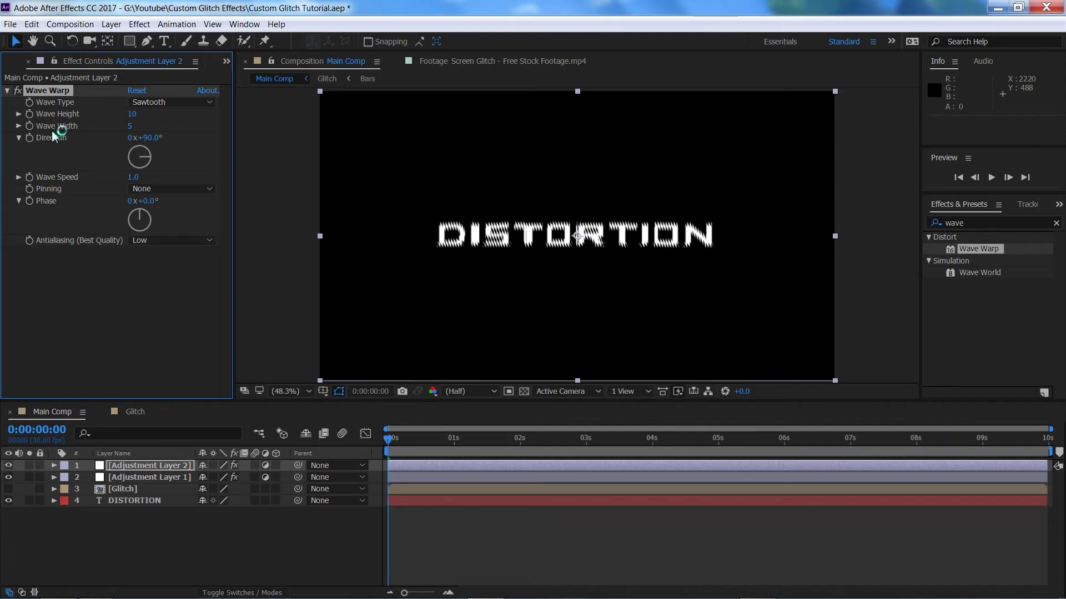
Add the expression wiggle(10,50) to Wave Warp's Wave Height, preview the title and return to the first frame.
alt+click(29, 114)
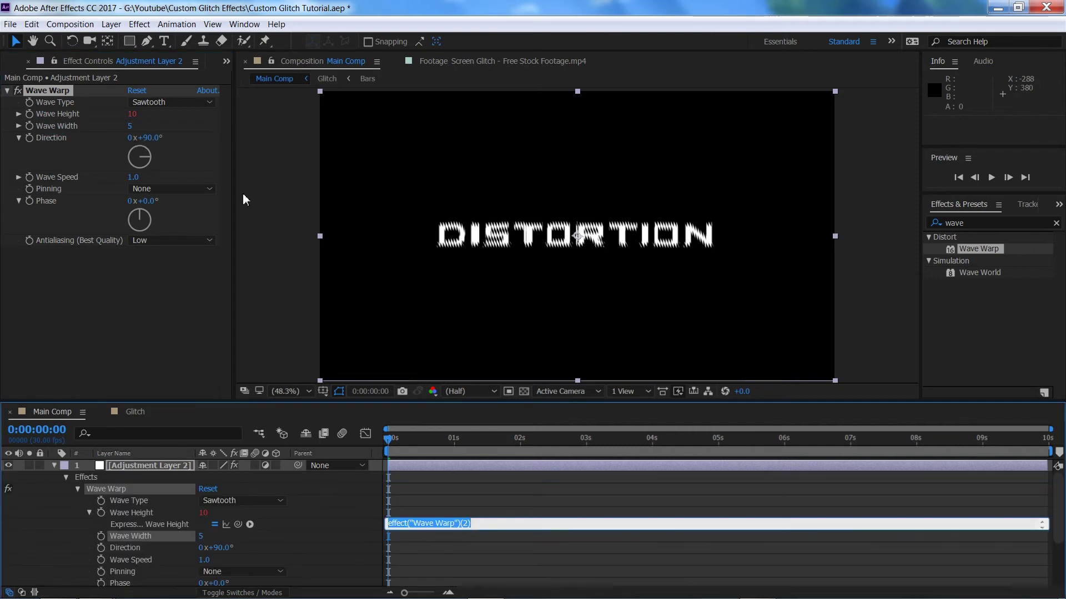
text(wiggle)
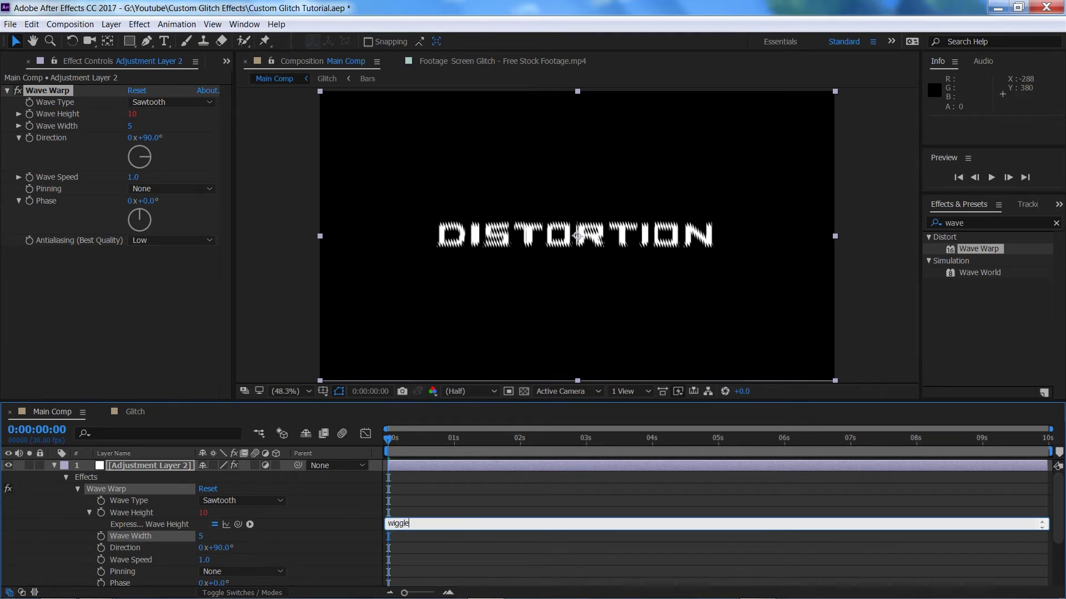
text((10)
text(,50))
click(461, 507)
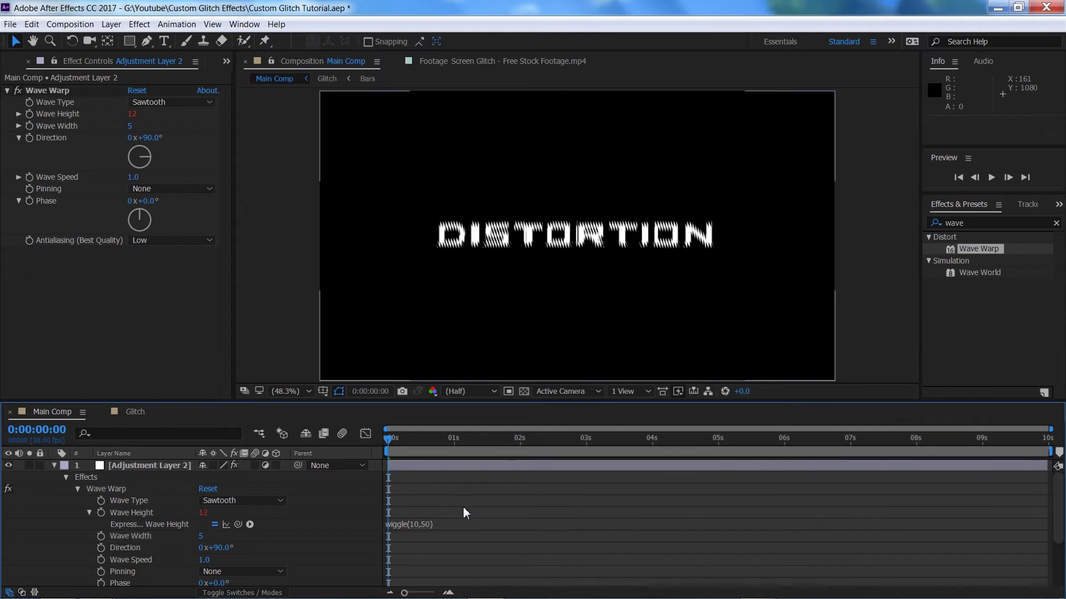
key(space)
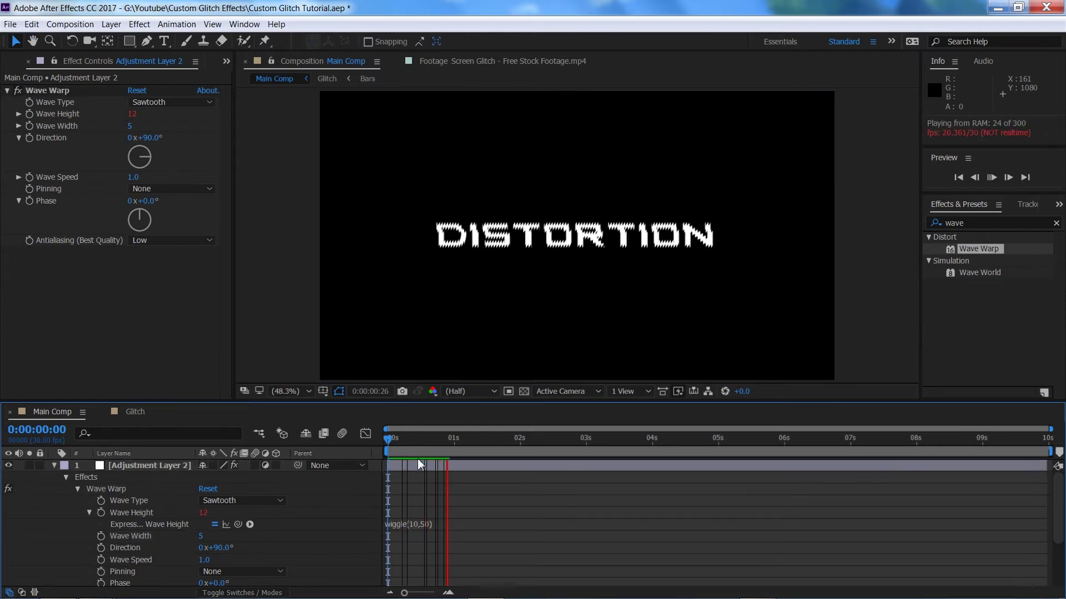
drag(416, 446, 385, 450)
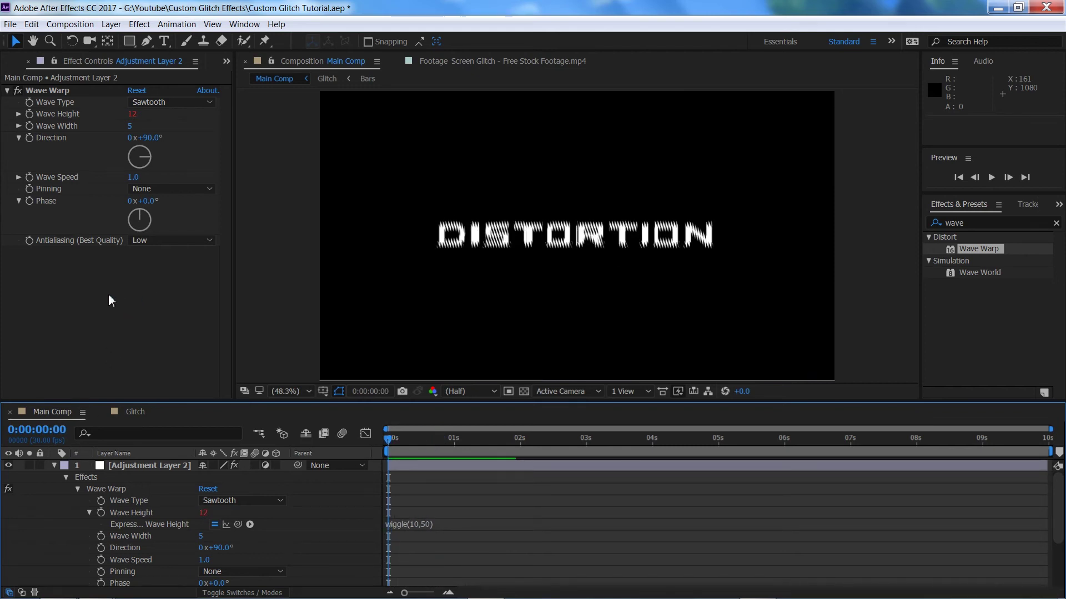
Add the expression wiggle(10,100) to Wave Warp's Direction and preview the warped title.
alt+click(31, 138)
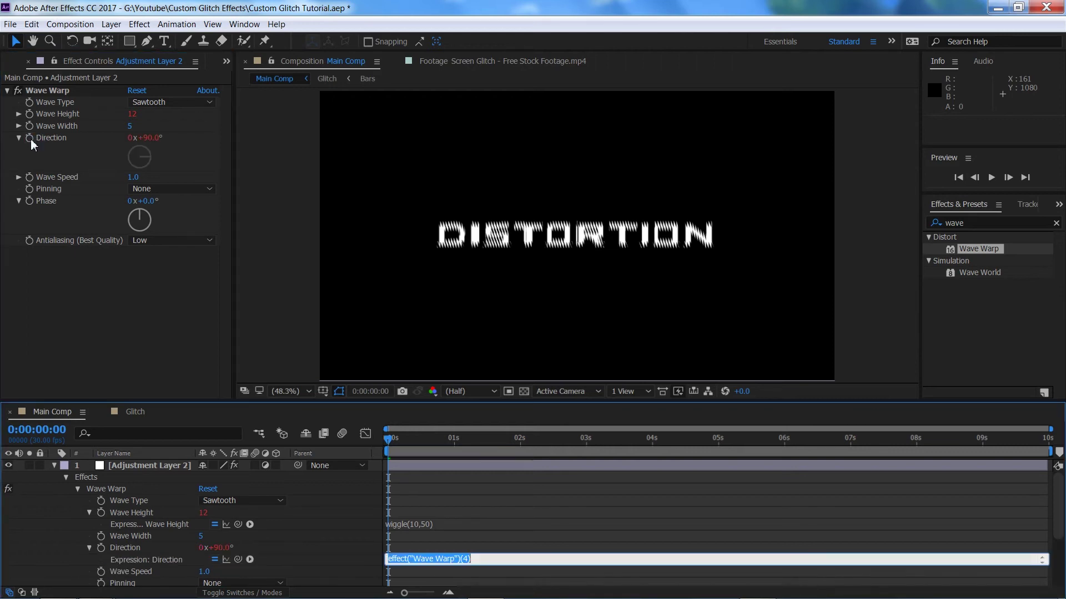
text(wiggle)
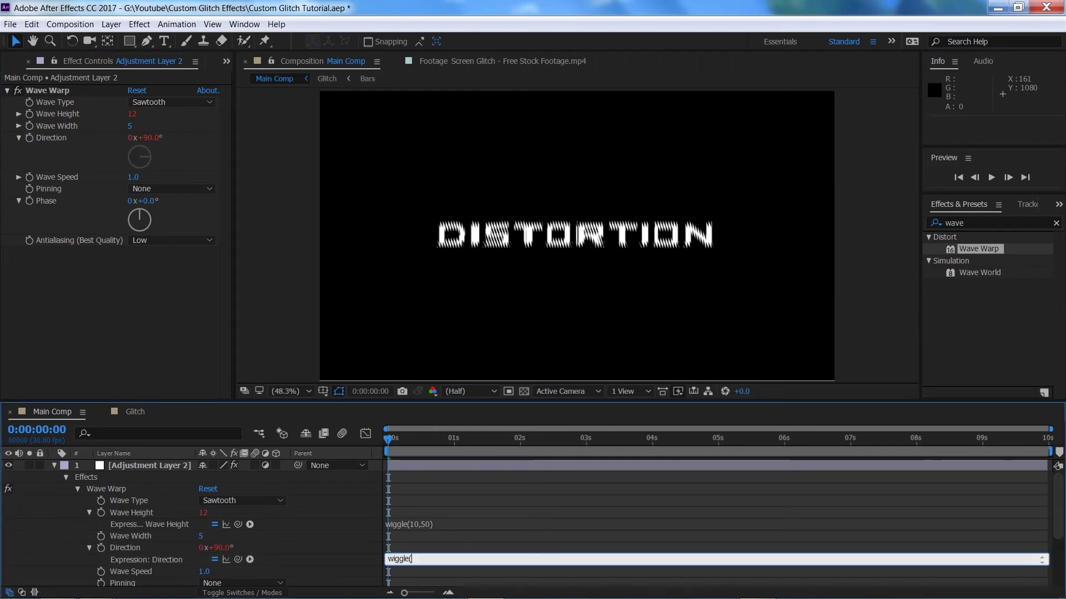
text((10,100)
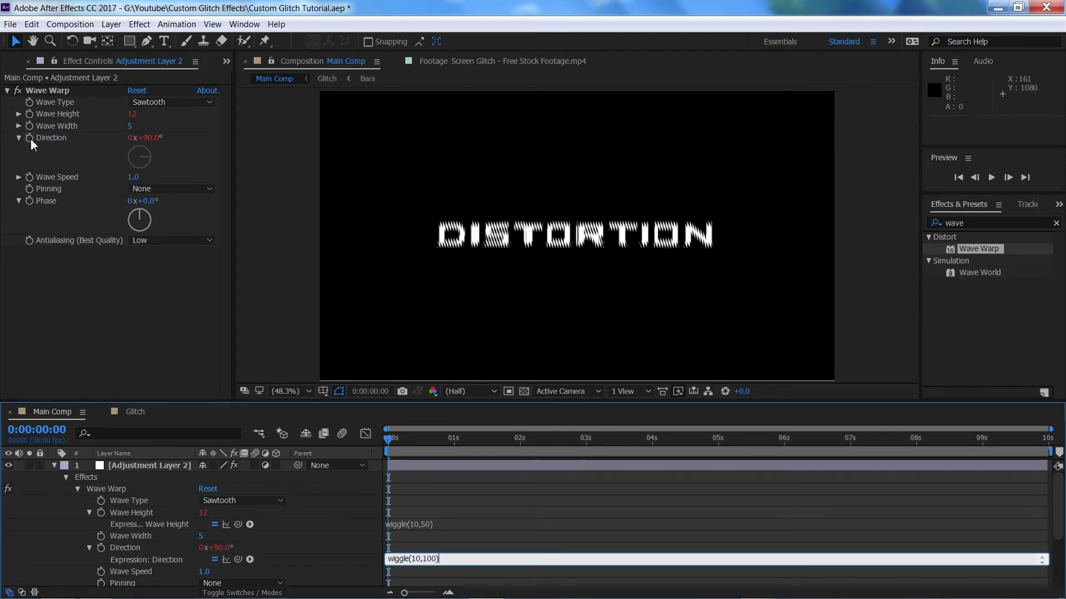
click(428, 537)
key(space)
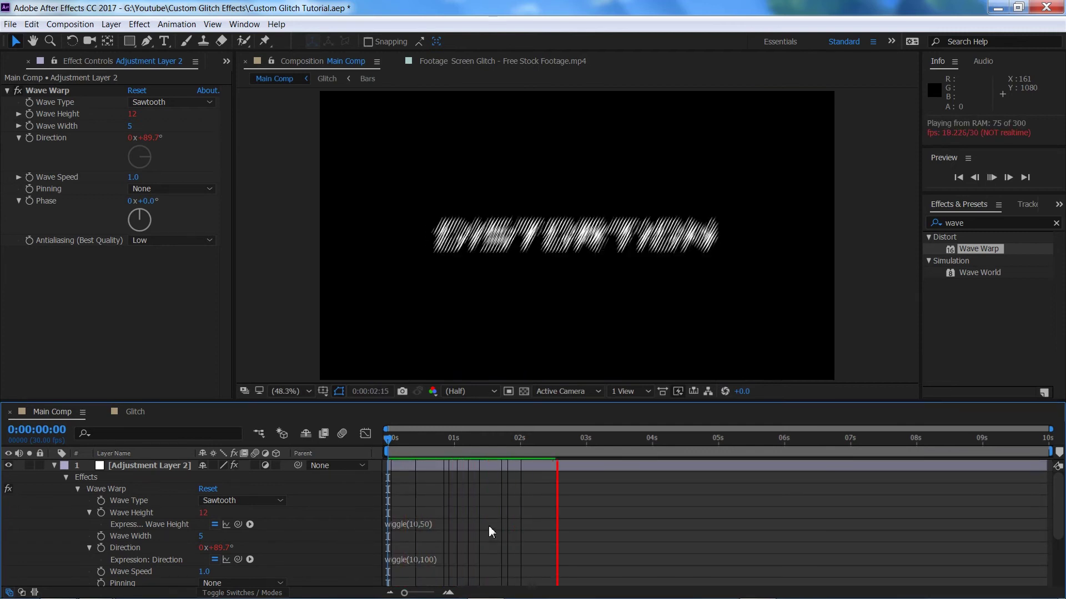
key(space)
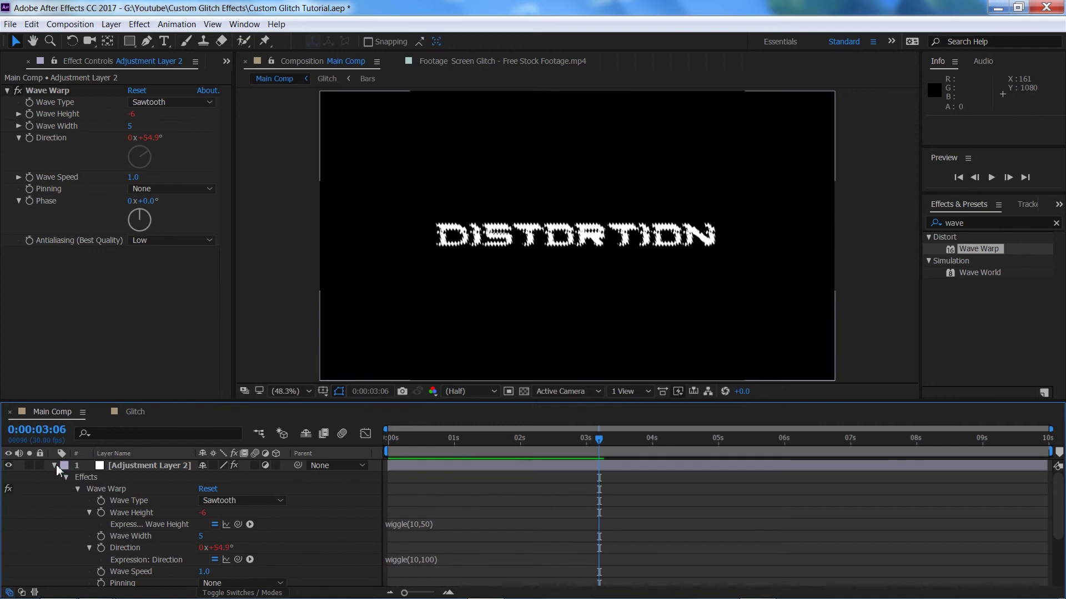
Collapse Adjustment Layer 2's properties, return to the first frame and check which effect each adjustment layer holds.
click(55, 465)
drag(464, 438, 386, 484)
click(166, 477)
click(166, 467)
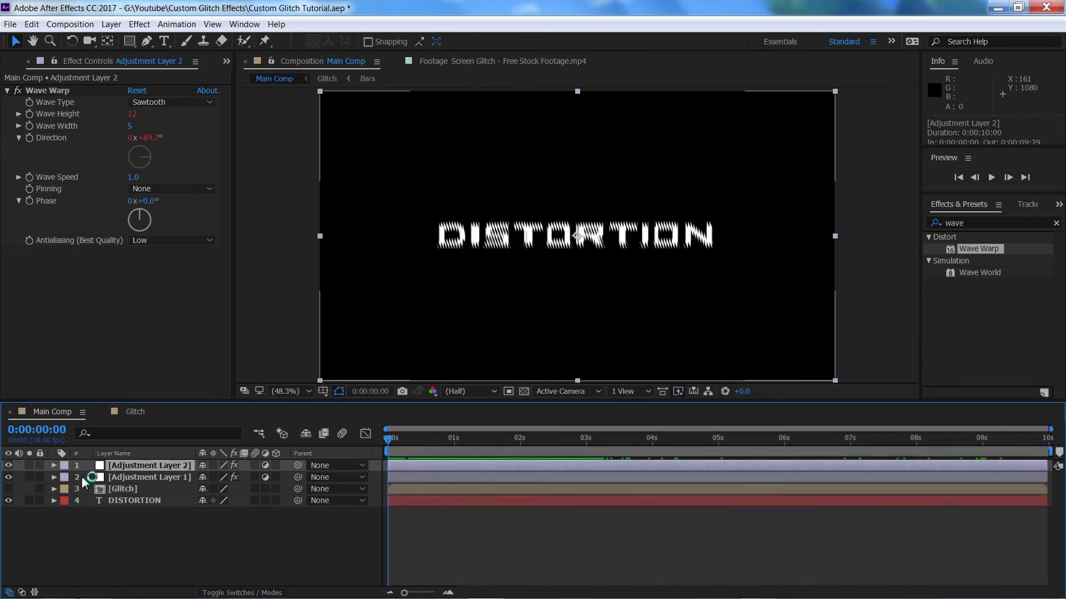
Rename Adjustment Layer 1, which holds the Displacement Map effect, to Displace.
click(132, 477)
drag(401, 437, 344, 446)
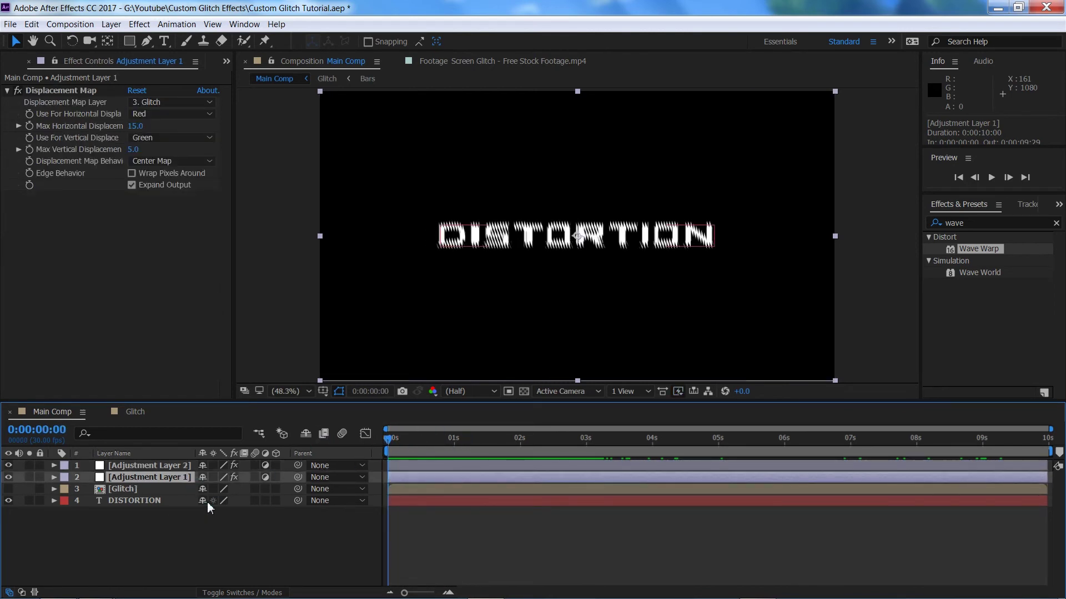
key(Return)
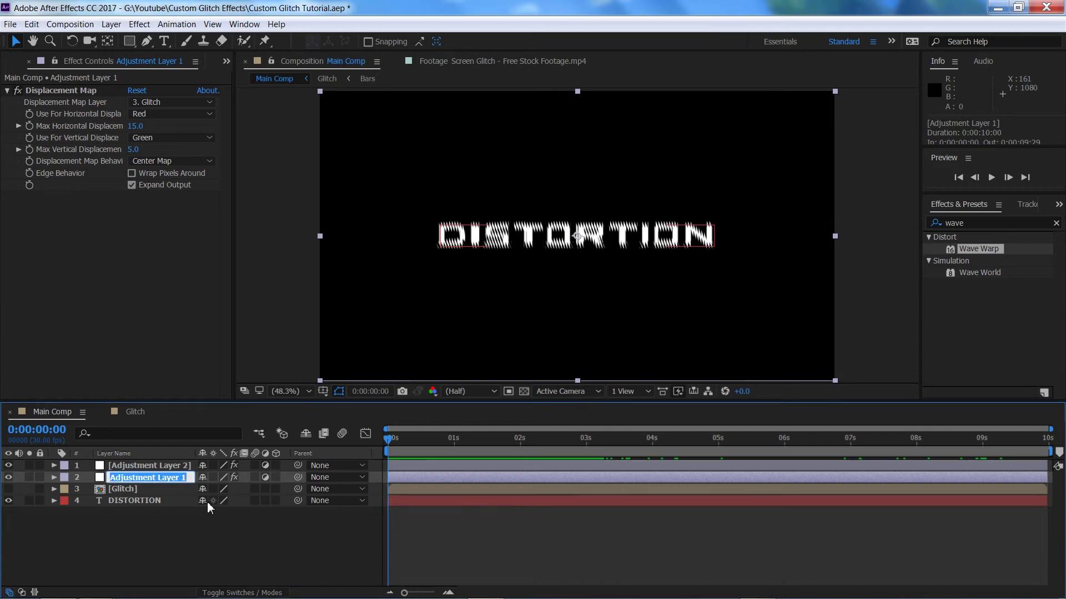
text(Displace)
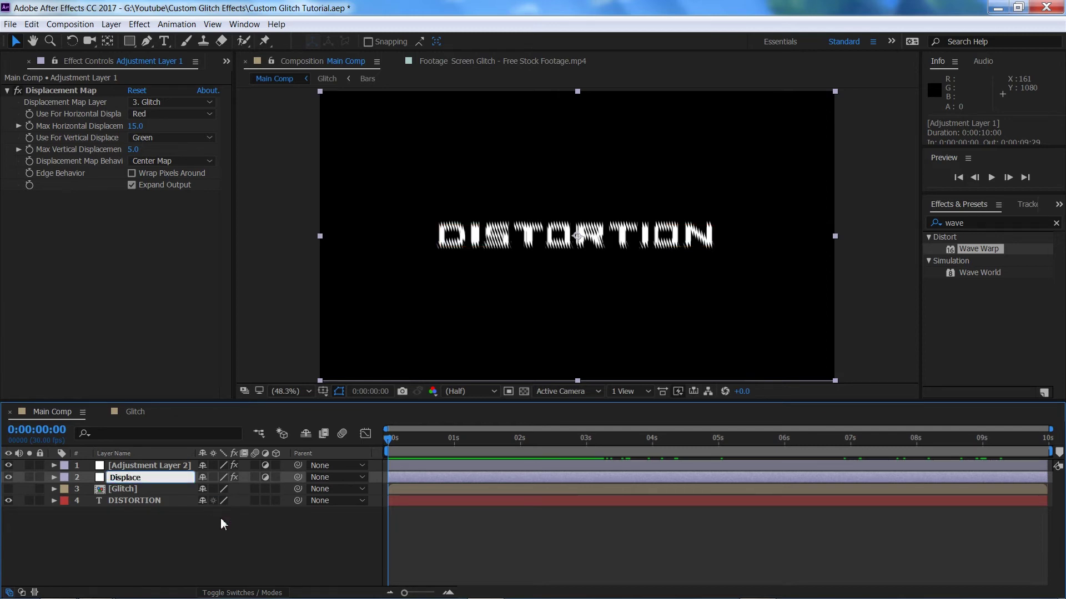
click(221, 517)
Rename Adjustment Layer 2, which holds the Wave Warp effect, to Warp.
click(176, 466)
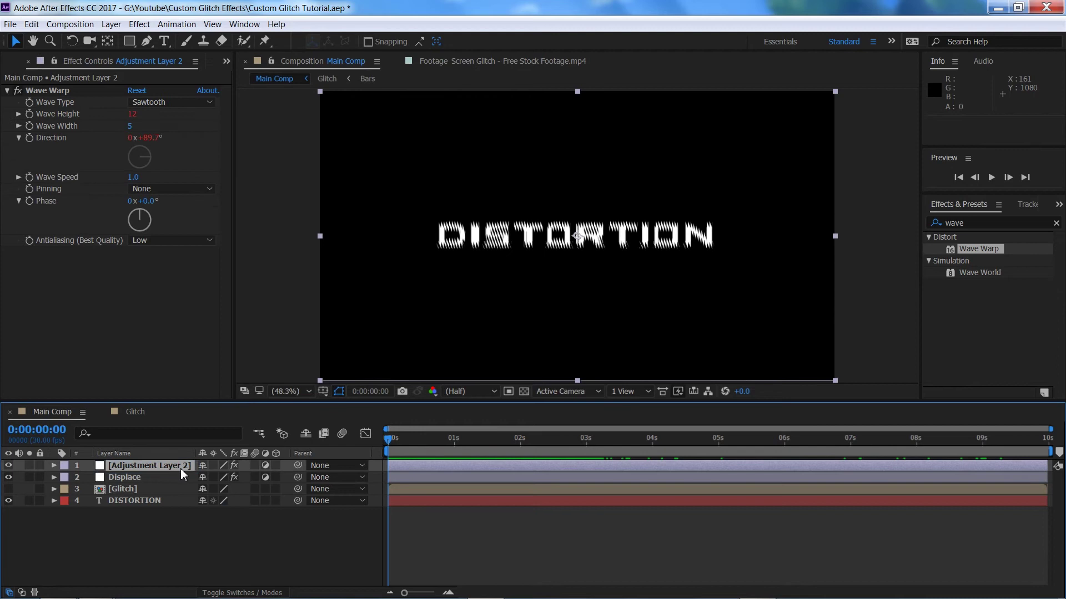
key(Return)
text(Warp)
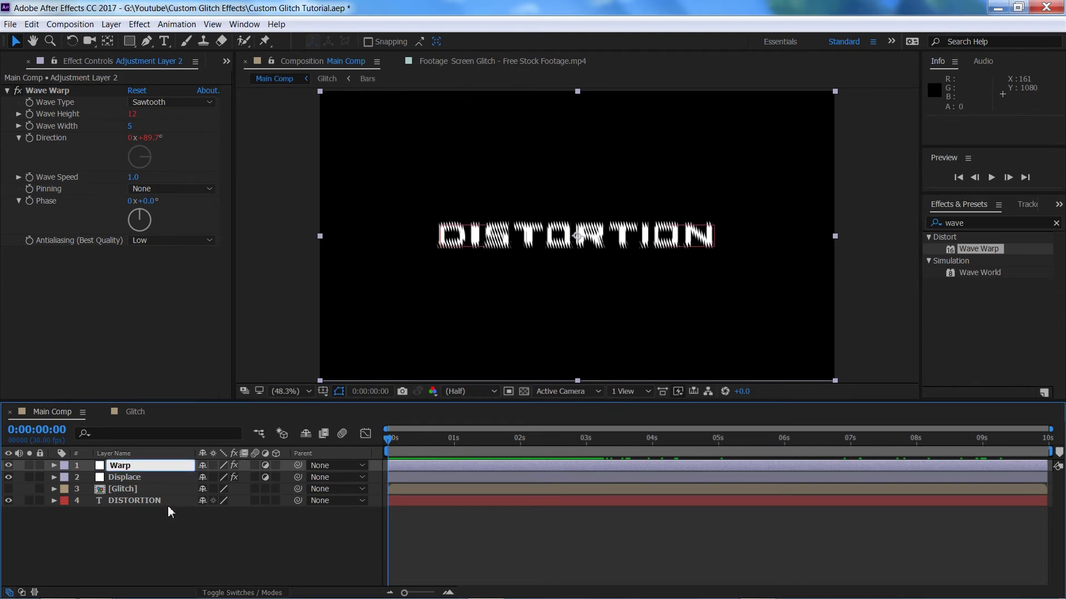
click(179, 534)
Hide the Warp layer and split the Displace layer at 0:00:00:12.
click(160, 478)
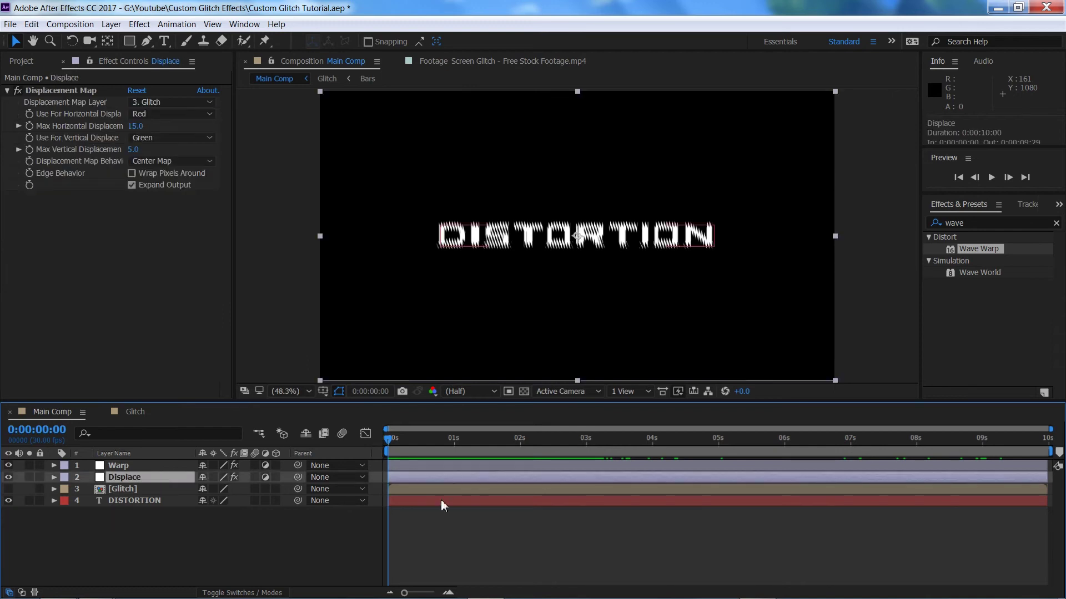
drag(391, 439, 414, 443)
click(9, 465)
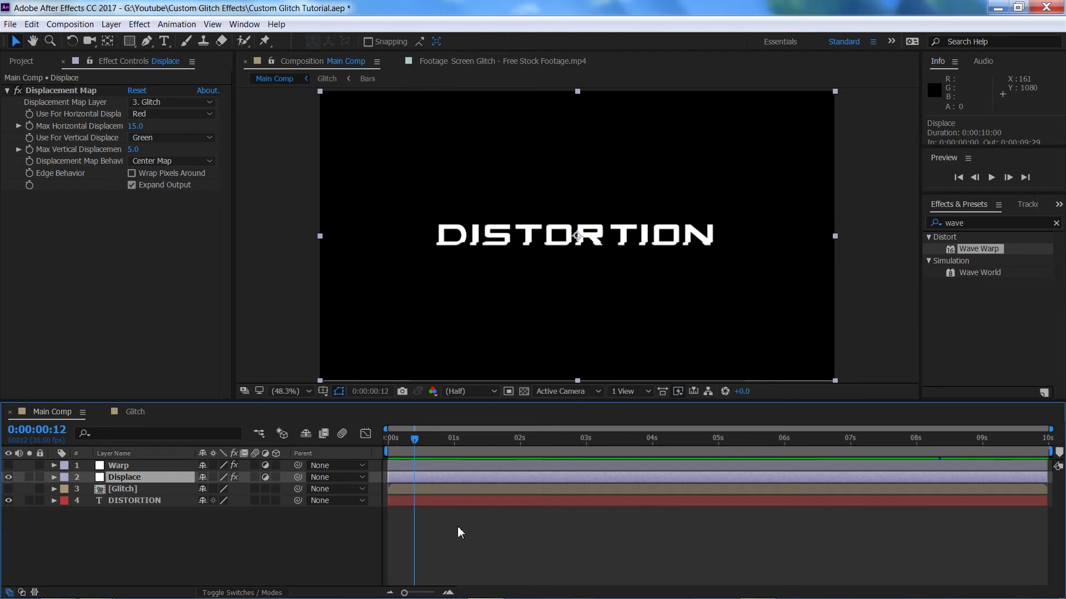
key(ctrl+shift+d)
Split the remaining Displace layer repeatedly at irregular intervals from 0:00:00:22 to 0:00:09:12, making 13 segments in total.
drag(419, 439, 437, 438)
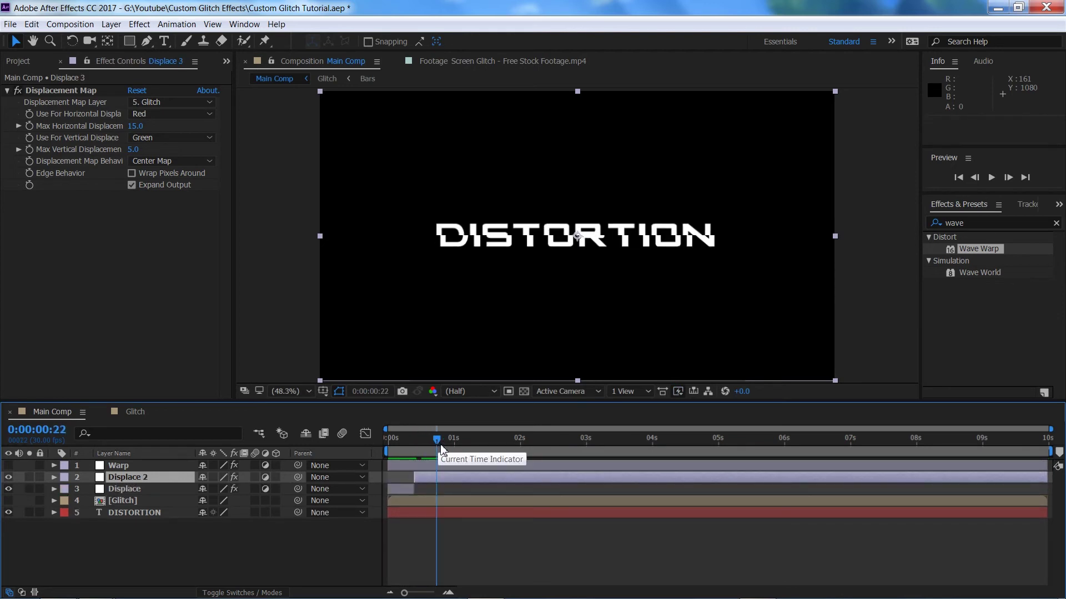
key(ctrl+shift+d)
drag(437, 439, 1008, 439)
key(ctrl+shift+d)
key(ctrl+shift+d)
key(ctrl+shift+d)
key(ctrl+shift+d)
key(ctrl+shift+d)
key(ctrl+shift+d)
key(ctrl+shift+d)
key(ctrl+shift+d)
key(ctrl+shift+d)
key(ctrl+shift+d)
Delete every second Displace segment: Displace 2, 4, 6, 8, 10 and 12.
scroll(793, 526, down, 3)
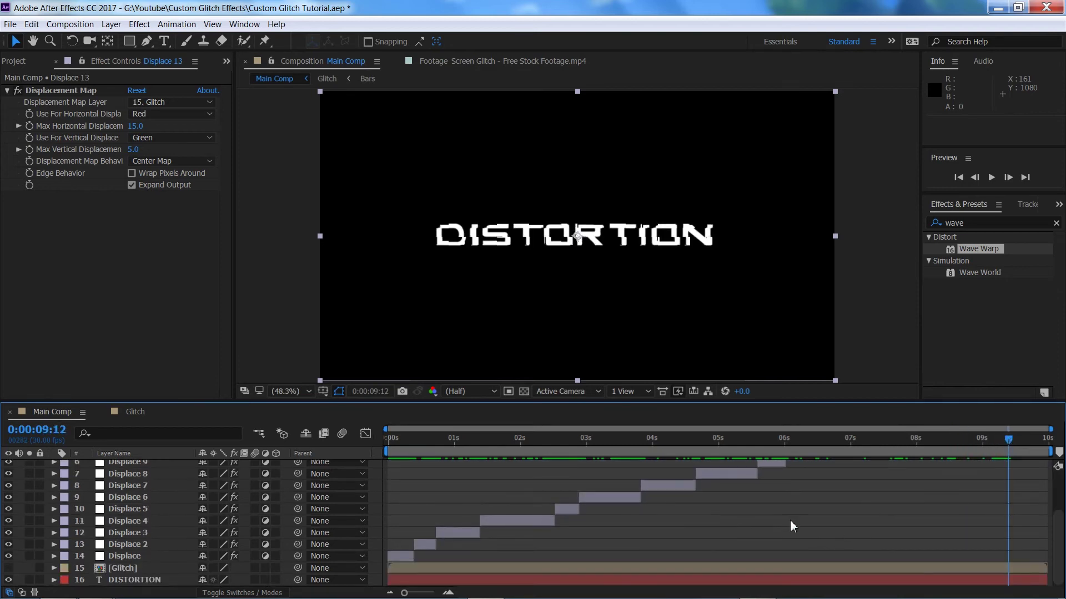
click(402, 557)
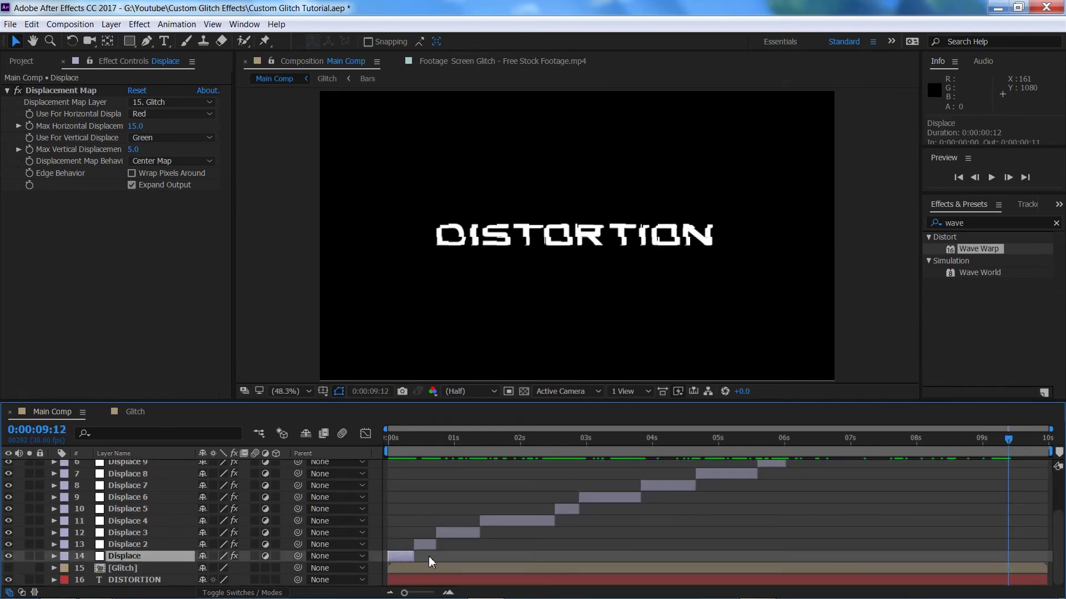
click(421, 547)
key(Delete)
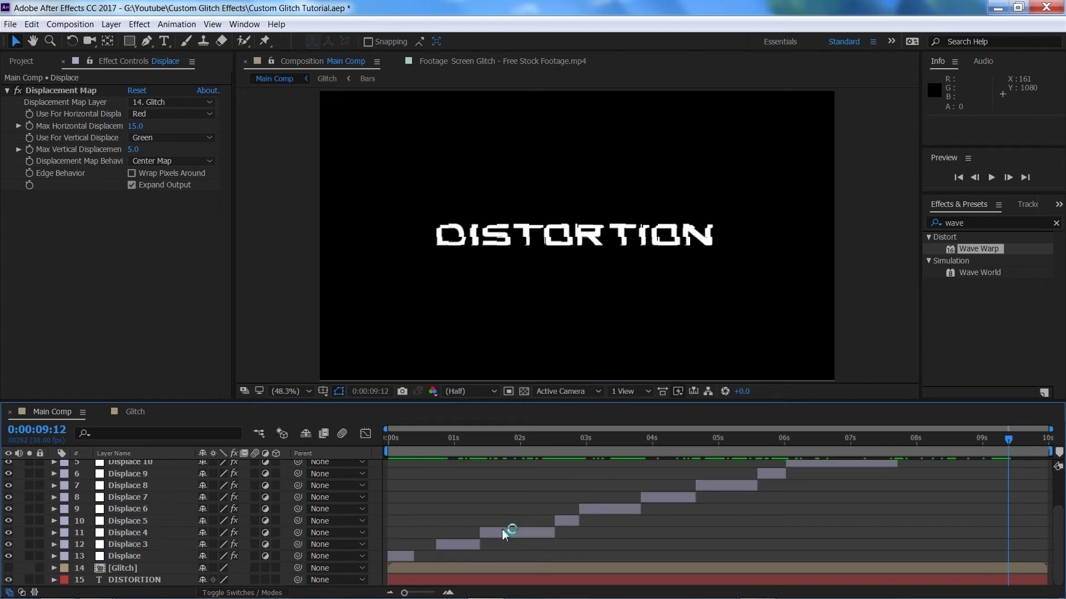
click(502, 530)
key(Delete)
click(602, 520)
key(Delete)
click(731, 514)
key(Delete)
click(834, 499)
key(Delete)
click(971, 487)
key(Delete)
Preview the composition from the start to check the intermittent displacement on the title.
key(Home)
key(space)
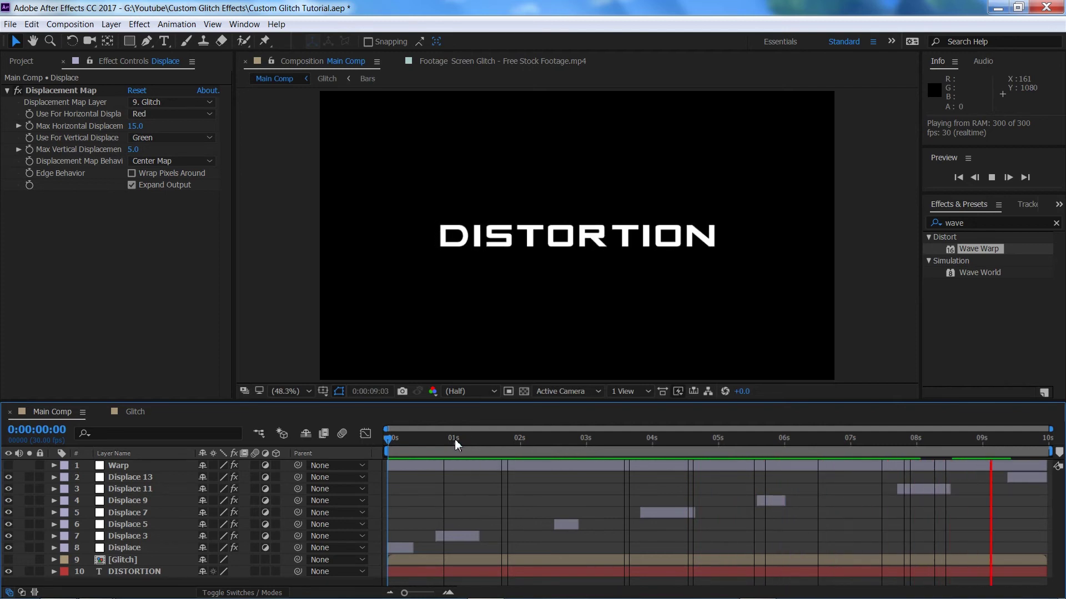
key(space)
Show the Warp layer and split it repeatedly at irregular intervals up to 0:00:05:20, alternating short and long segments.
click(396, 465)
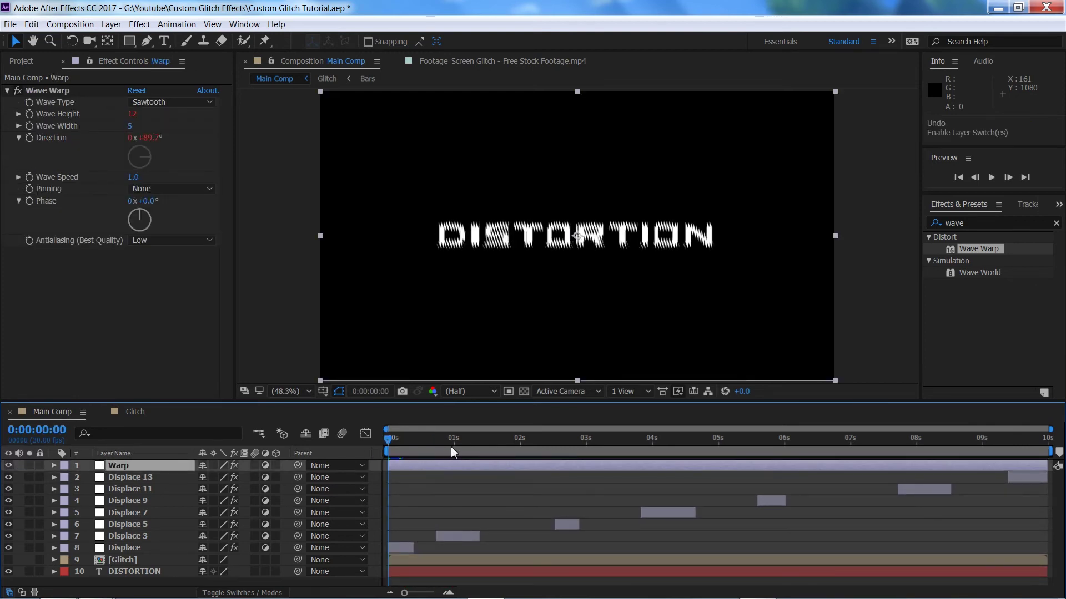
drag(386, 440, 663, 445)
key(ctrl+d)
key(ctrl+shift+d)
key(ctrl+shift+d)
key(ctrl+shift+d)
key(ctrl+shift+d)
key(ctrl+shift+d)
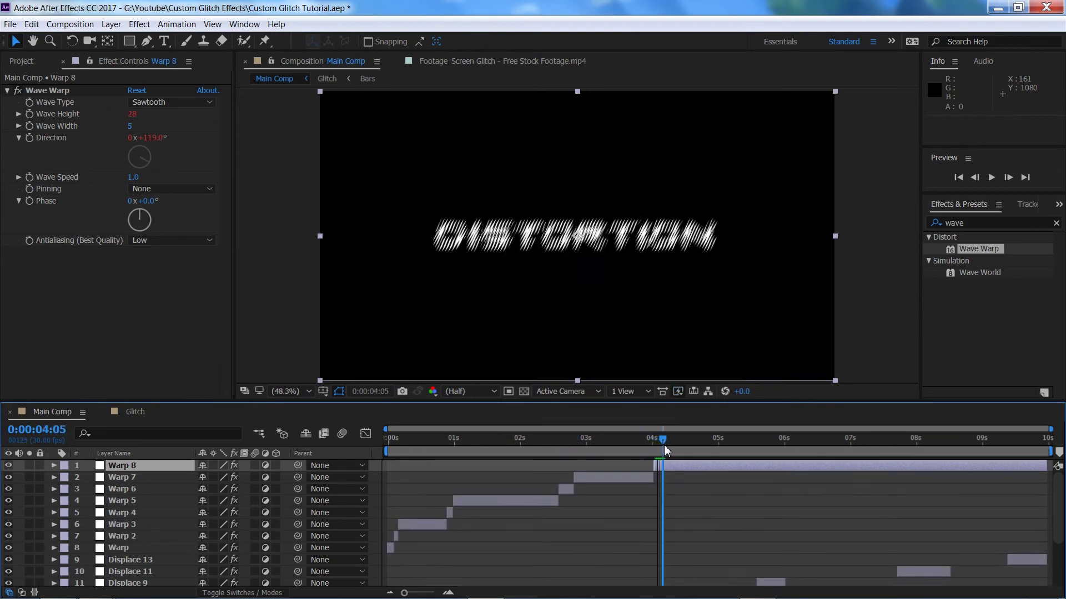
key(ctrl+shift+d)
mouse_move(751, 444)
mouse_down()
mouse_move(774, 465)
mouse_move(753, 441)
mouse_move(763, 443)
mouse_up()
key(ctrl+shift+d)
scroll(774, 465, down, 1)
key(ctrl+shift+d)
scroll(831, 511, down, 2)
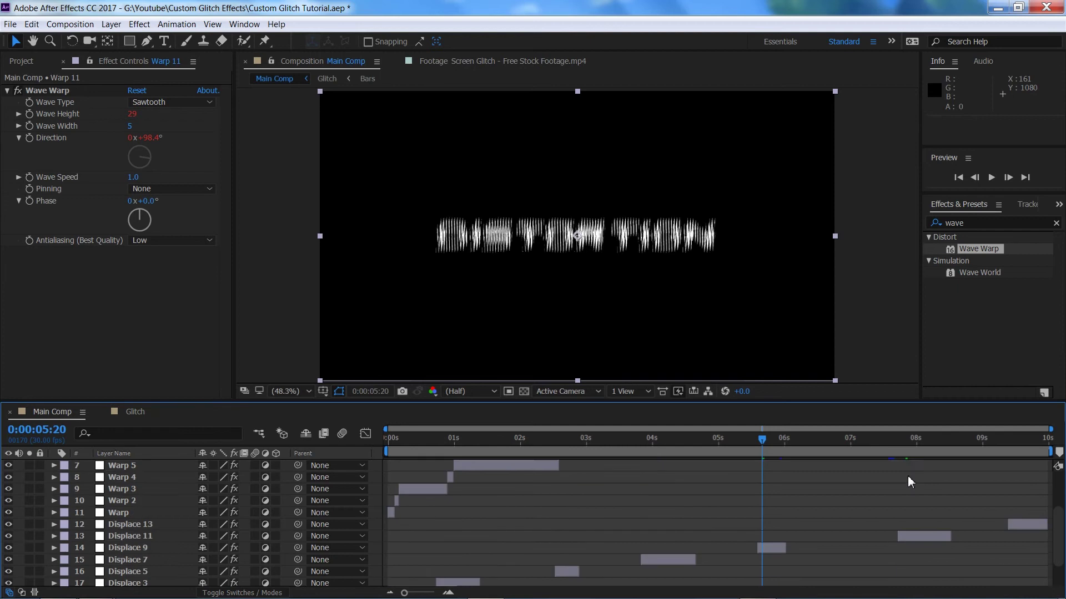
Split the remaining Warp layer at irregular intervals from 0:00:06:25 to 0:00:09:21, making 17 segments in total.
click(839, 443)
key(ctrl+shift+d)
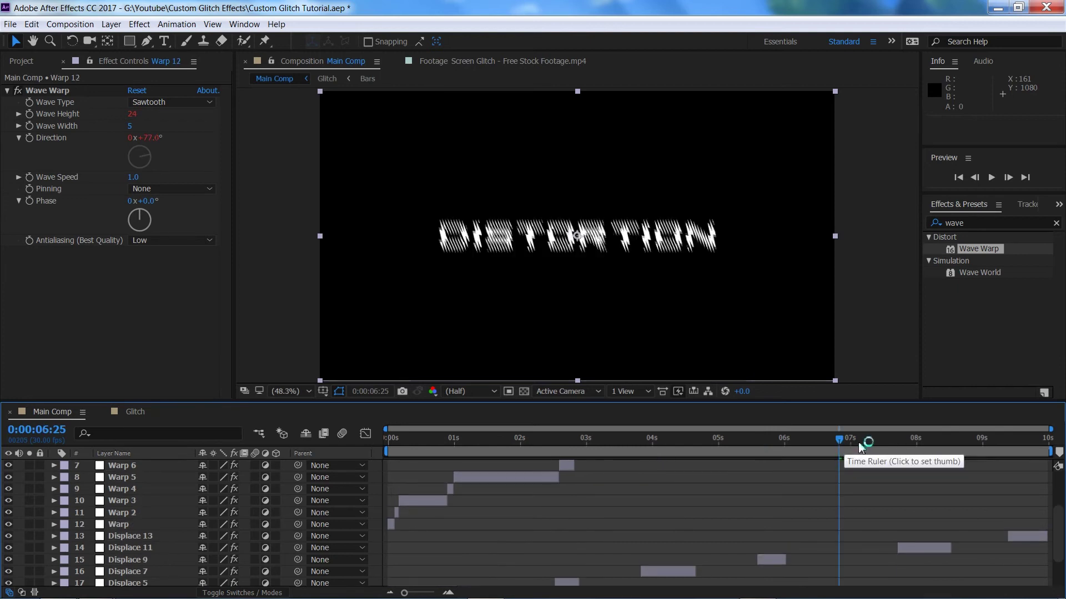
click(858, 444)
key(ctrl+shift+d)
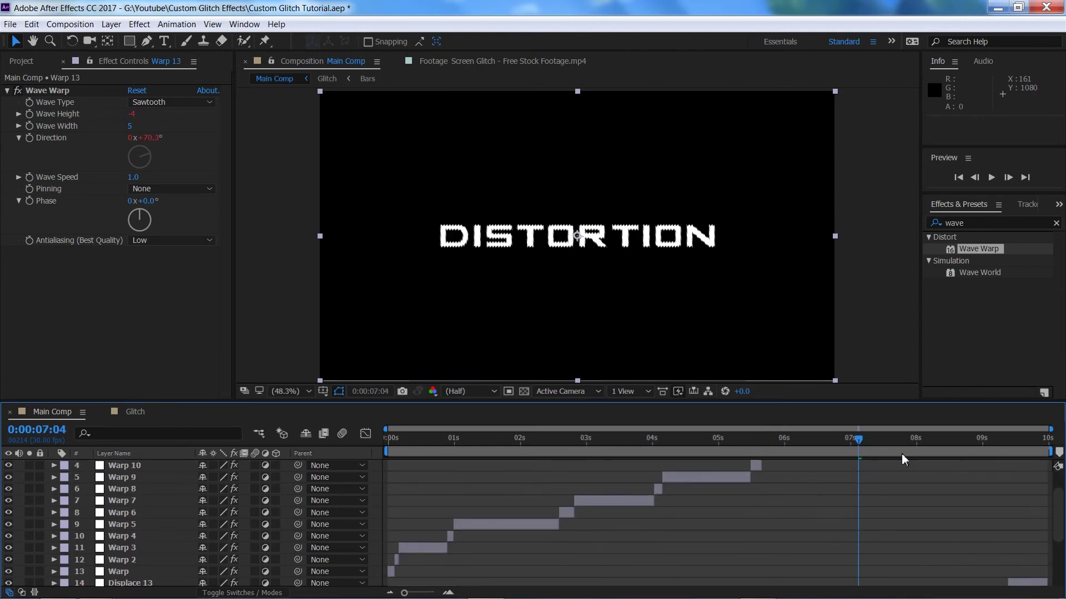
scroll(901, 454, down, 2)
click(923, 441)
key(ctrl+shift+d)
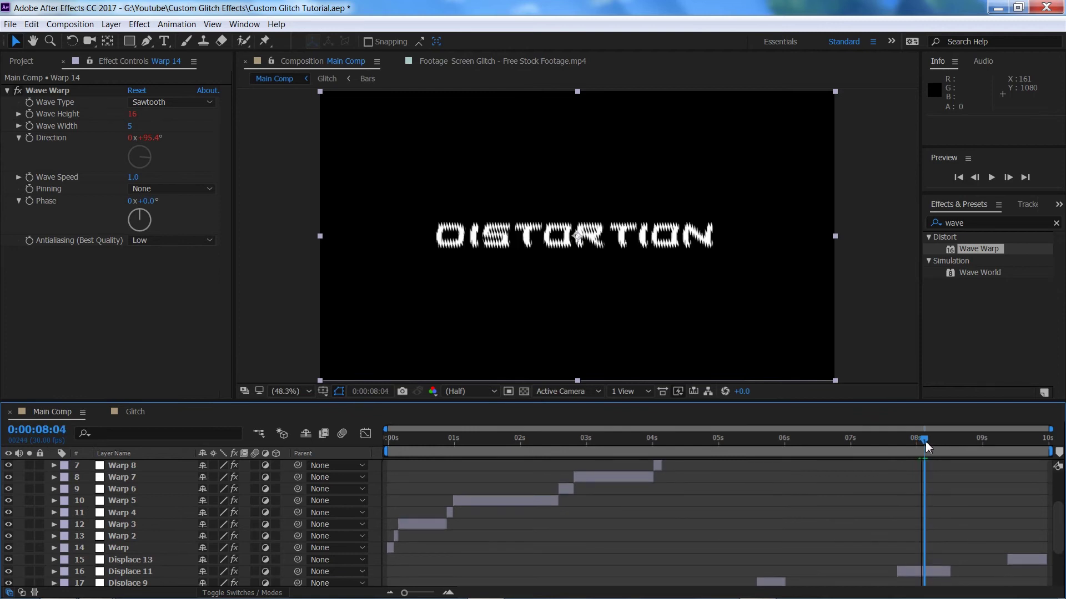
scroll(1001, 455, down, 2)
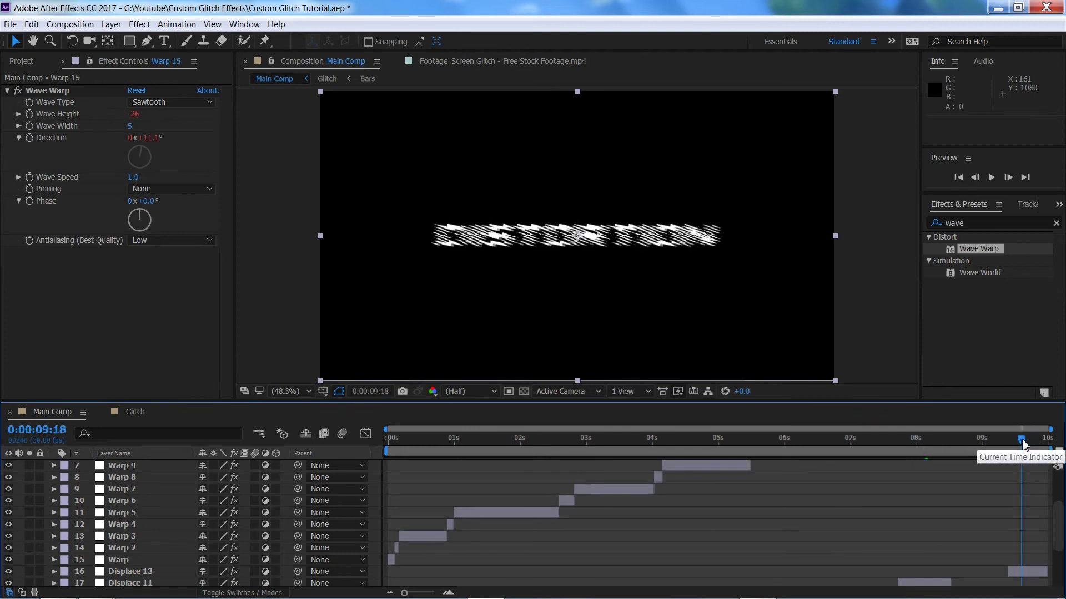
key(ctrl+shift+d)
drag(1021, 441, 1028, 440)
key(ctrl+shift+d)
Delete the first Warp segment and all odd-numbered ones through Warp 17, keeping only the short even-numbered segments.
scroll(575, 514, down, 3)
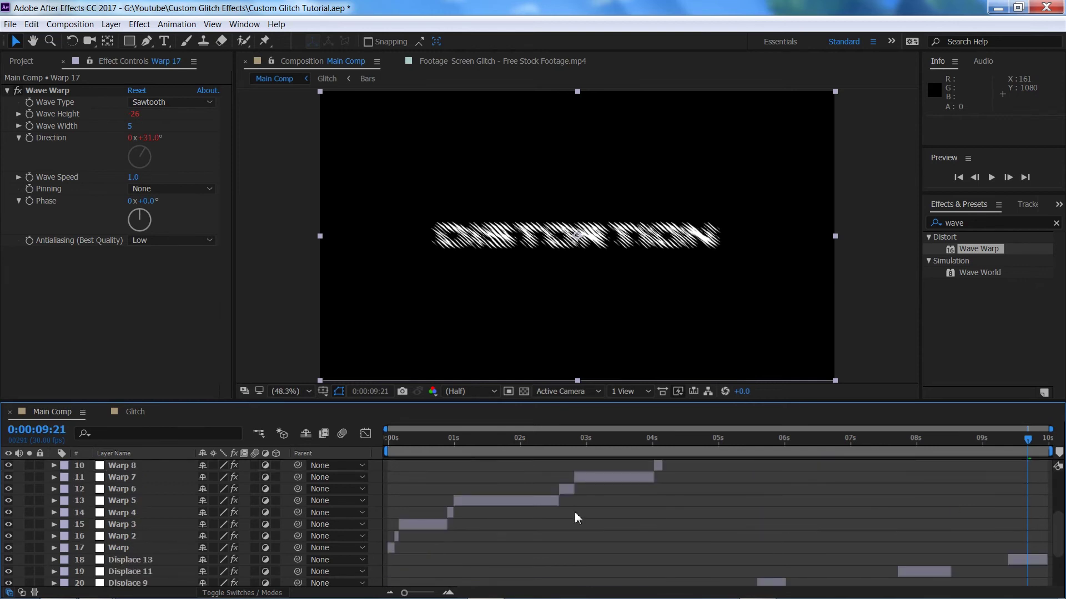
click(391, 547)
key(Delete)
click(417, 526)
key(Delete)
click(515, 503)
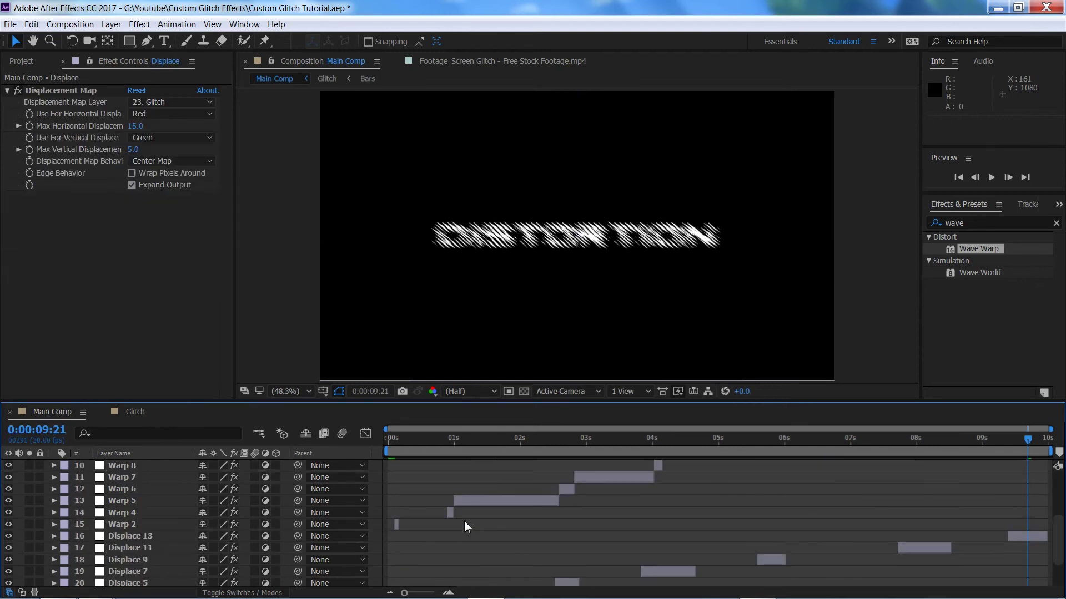
key(Delete)
click(618, 478)
key(Delete)
scroll(665, 516, up, 3)
click(746, 561)
key(Delete)
click(820, 538)
key(Delete)
click(897, 511)
key(Delete)
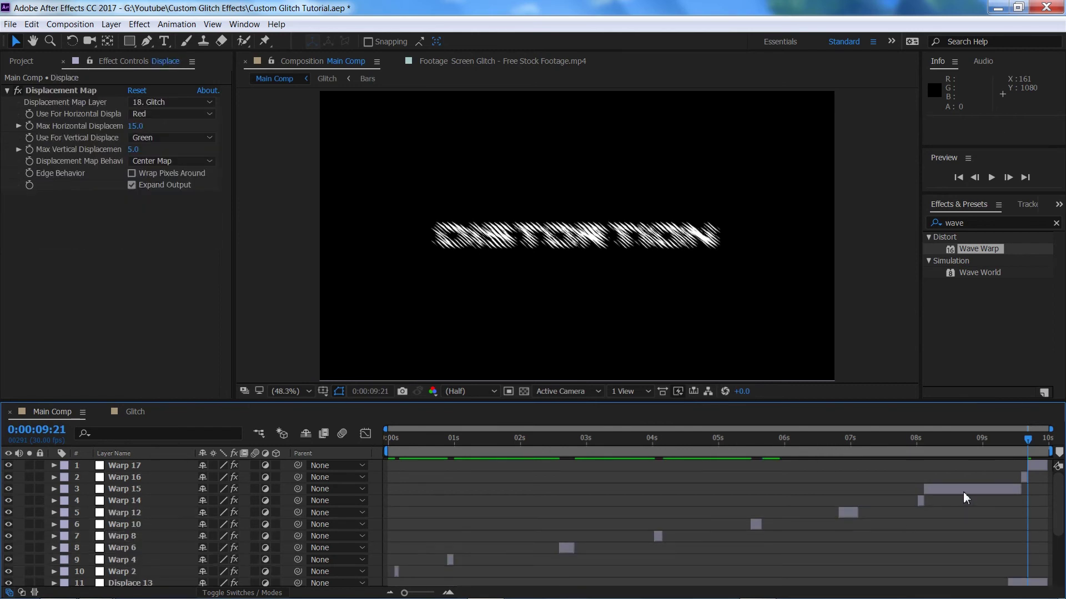
click(963, 490)
key(Delete)
click(1035, 467)
key(Delete)
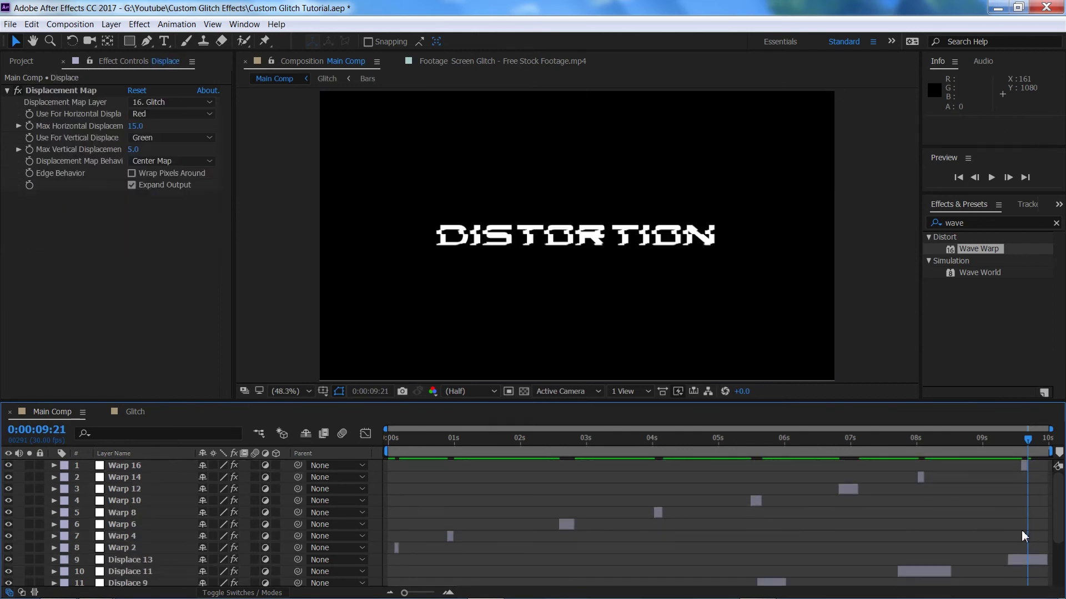
Preview the composition from the start with both Warp and Displace segments, then return to 0:00:00:00.
key(Home)
key(space)
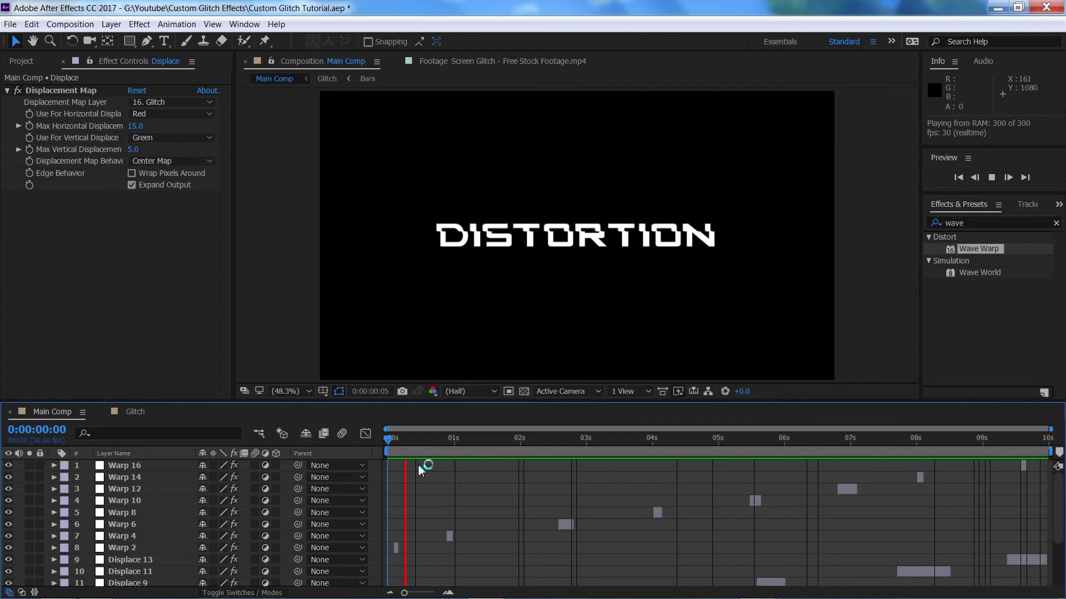
key(space)
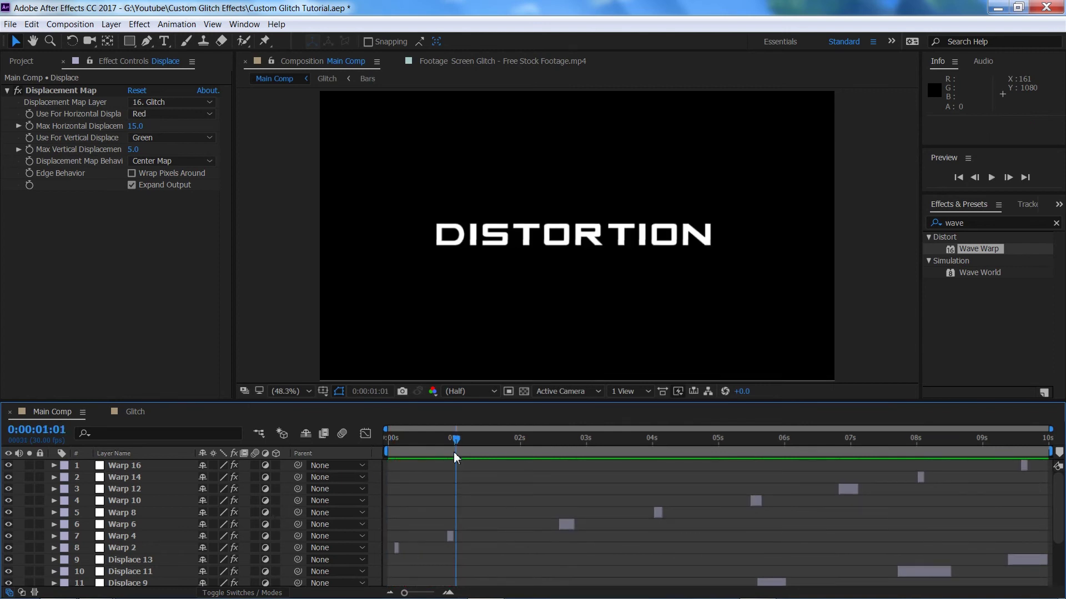
drag(451, 441, 358, 443)
Duplicate the DISTORTION text layer twice.
scroll(502, 487, down, 3)
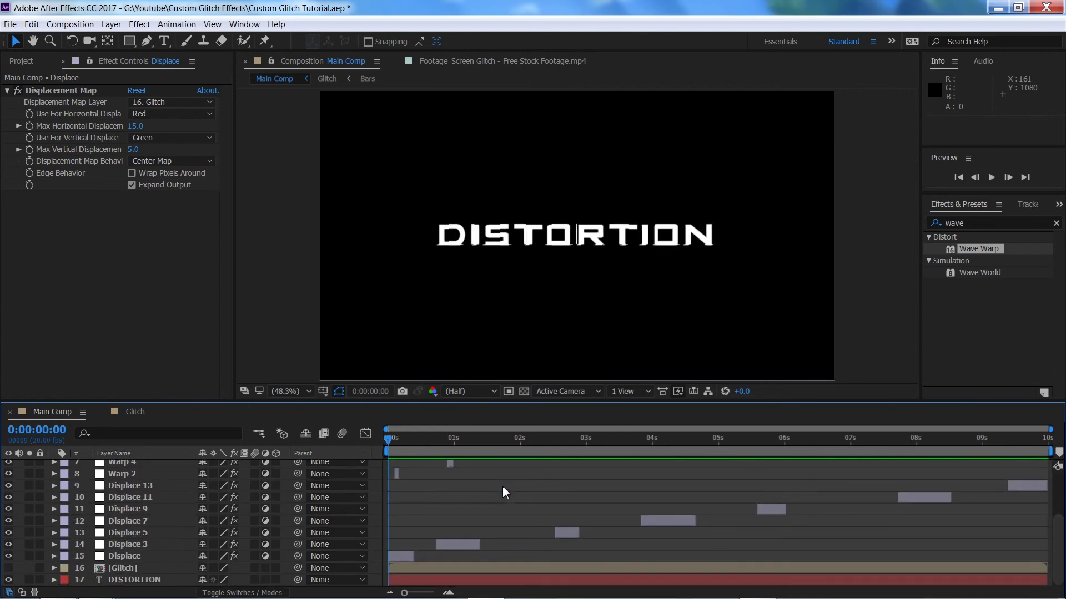
text(warp)
click(138, 580)
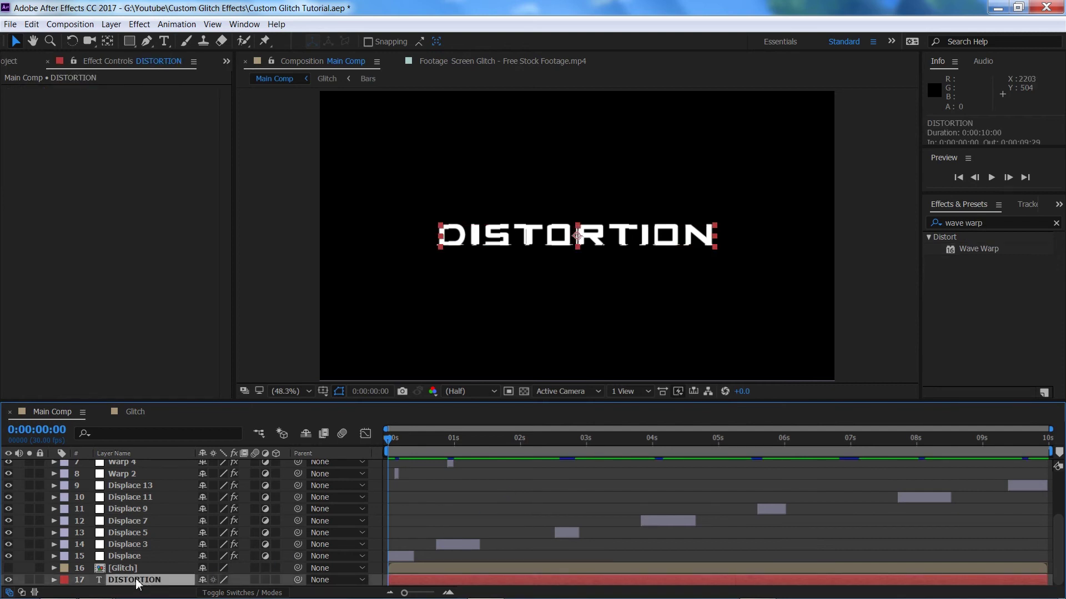
key(ctrl+d)
key(ctrl+d)
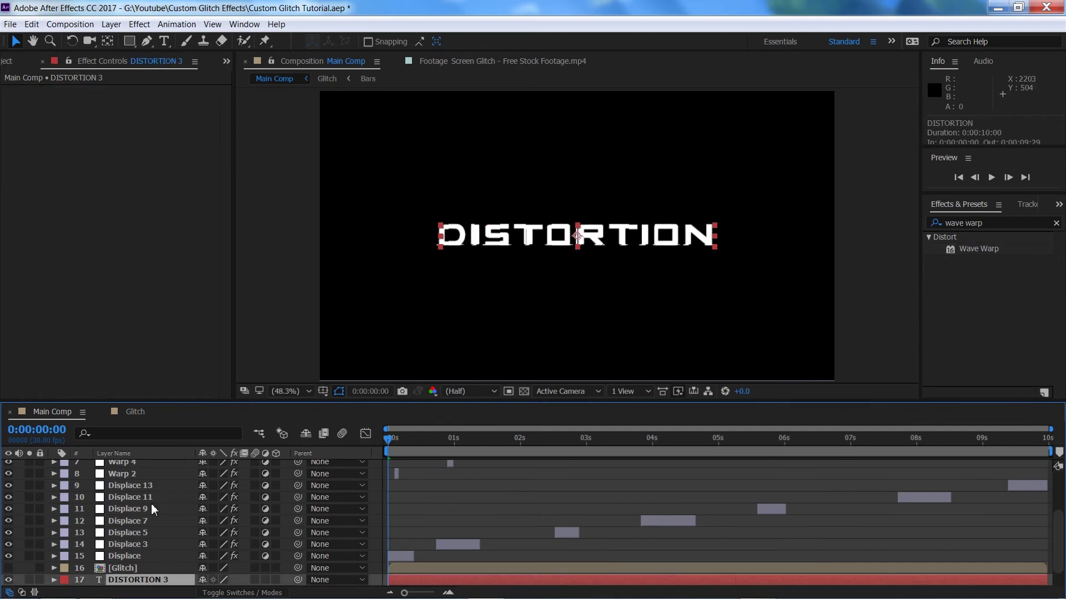
Apply the Curves effect to the original DISTORTION layer and lower its Green and Blue curves to zero.
click(1015, 223)
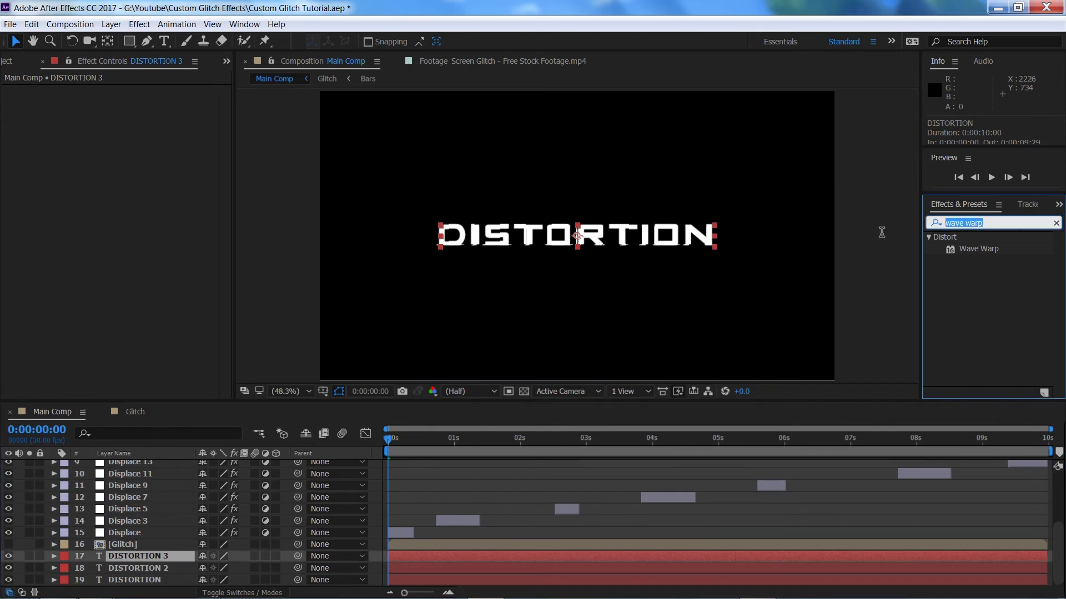
text(curves)
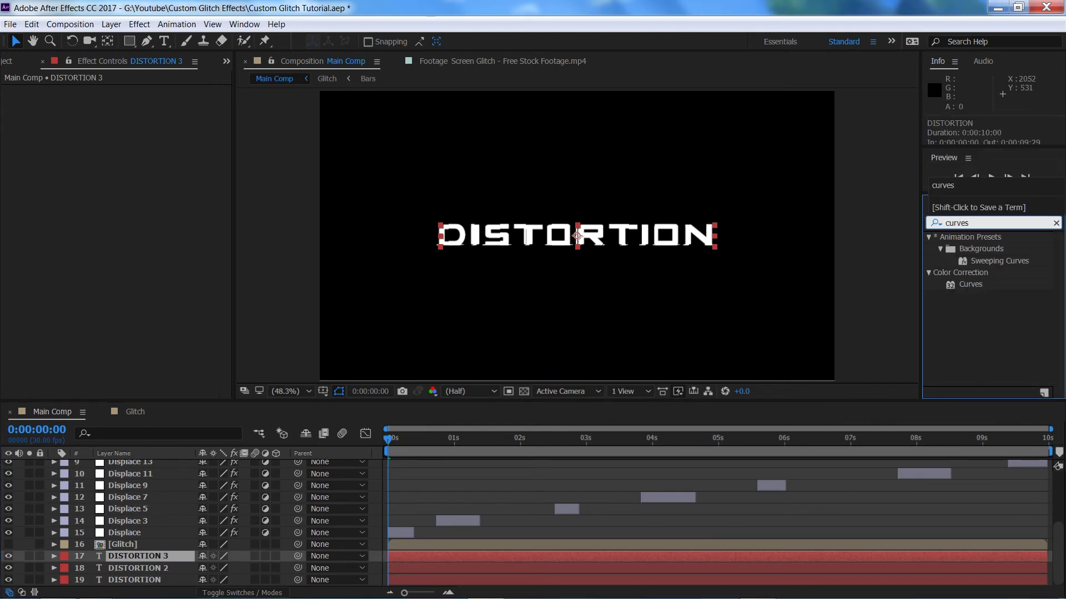
drag(970, 284, 159, 581)
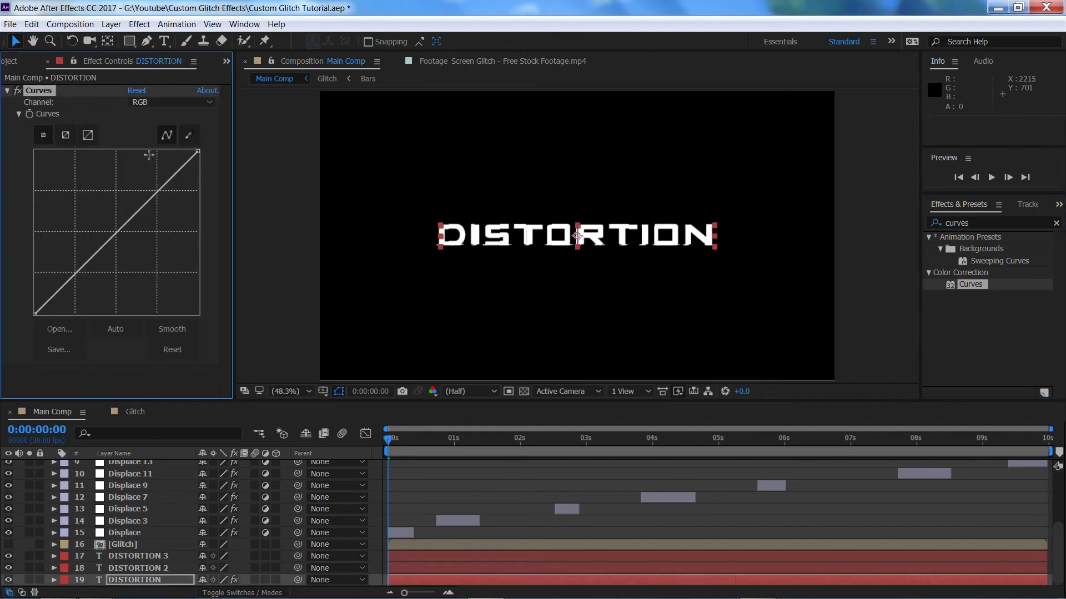
click(170, 101)
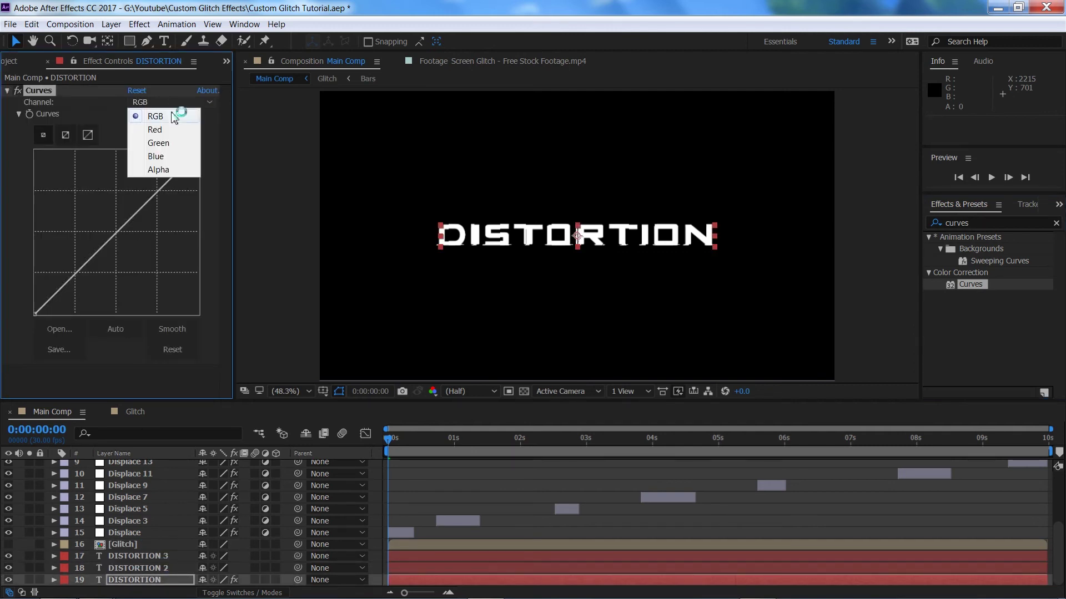
click(185, 144)
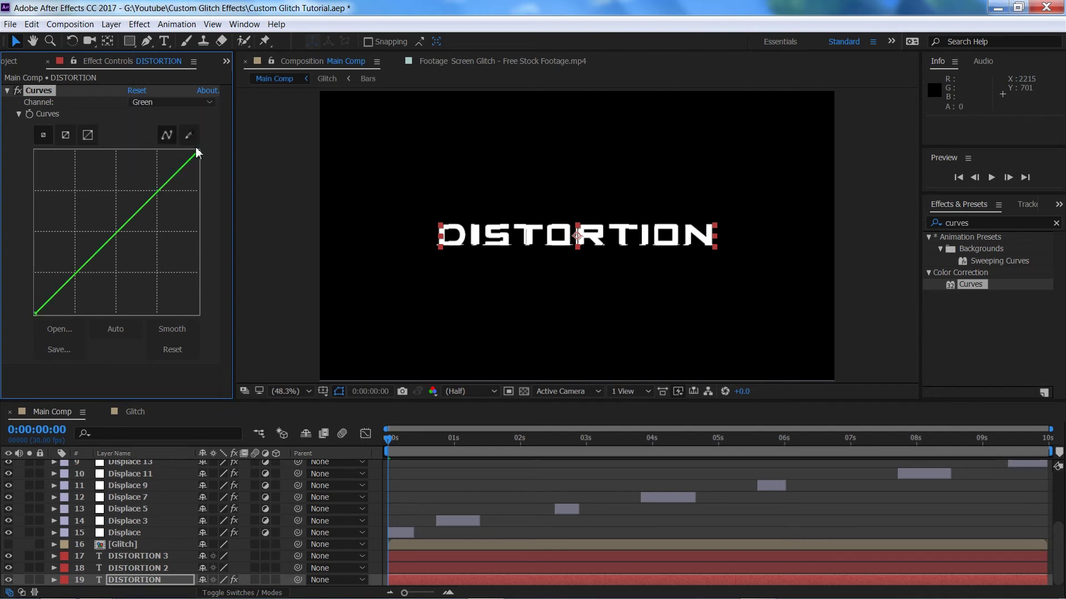
drag(199, 151, 297, 324)
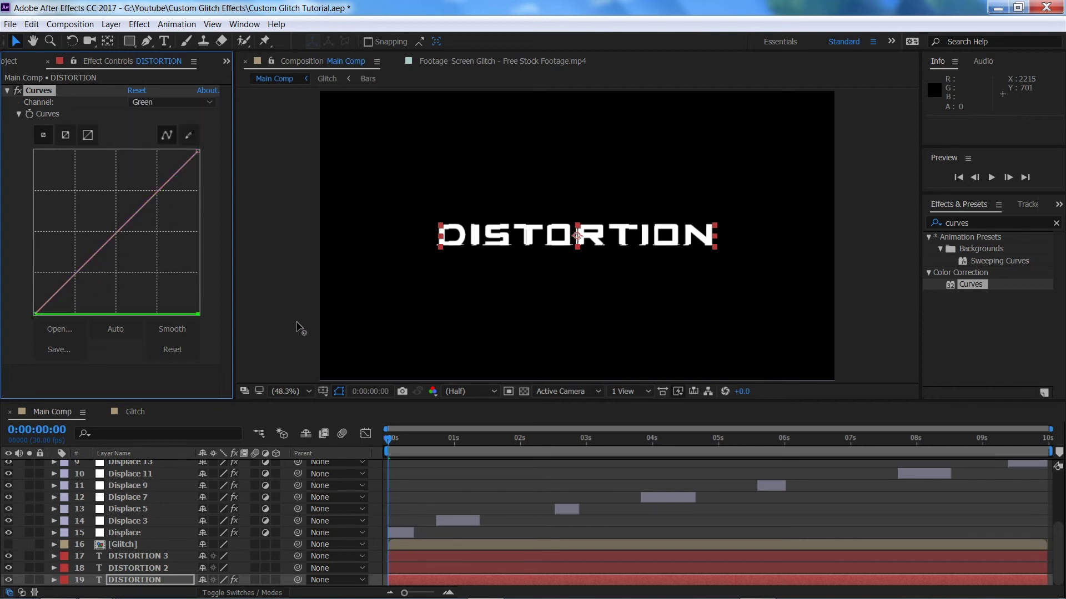
click(172, 102)
click(173, 158)
drag(198, 151, 246, 255)
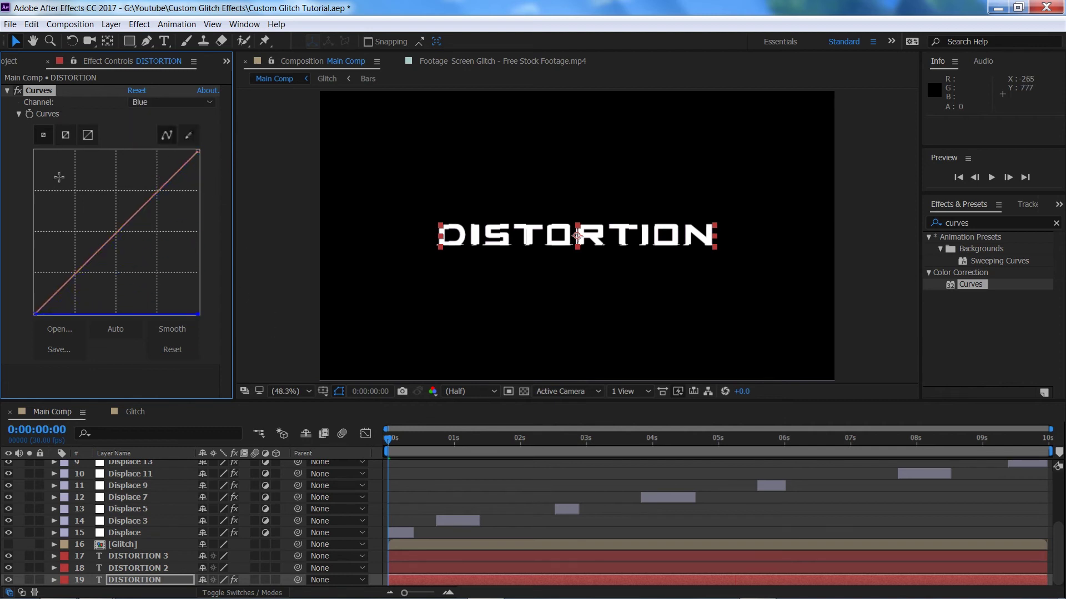
Give DISTORTION 2 a copy of the Curves effect, restore its Green curve to full and lower its Red curve to zero.
click(133, 568)
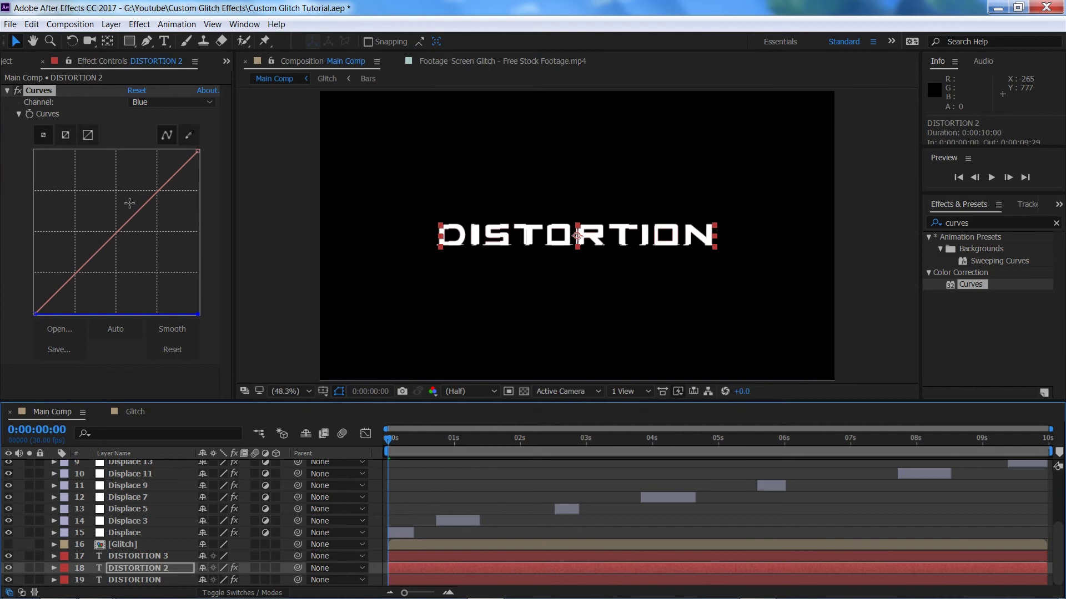
click(172, 103)
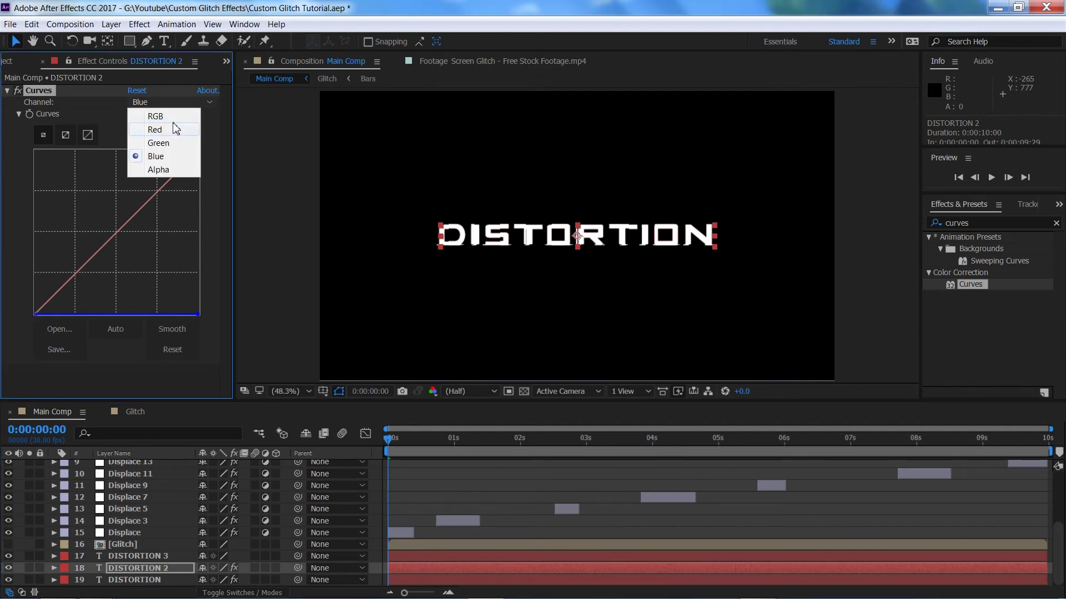
click(161, 143)
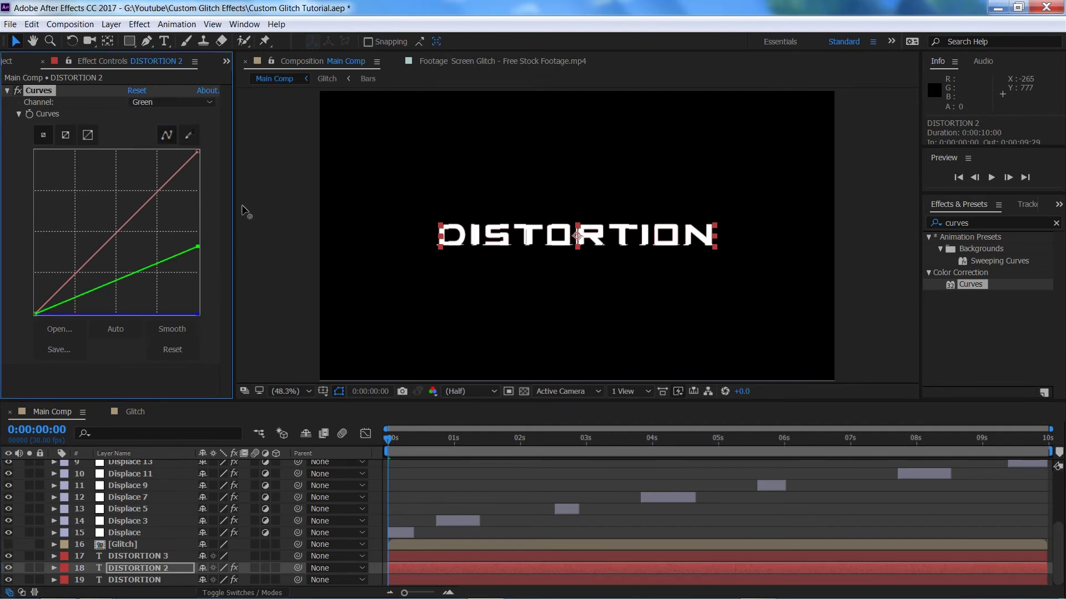
click(188, 103)
click(166, 132)
drag(198, 151, 280, 339)
Give DISTORTION 3 a copy of the Curves effect, restore its Blue curve to full and lower its Red curve to zero.
click(139, 556)
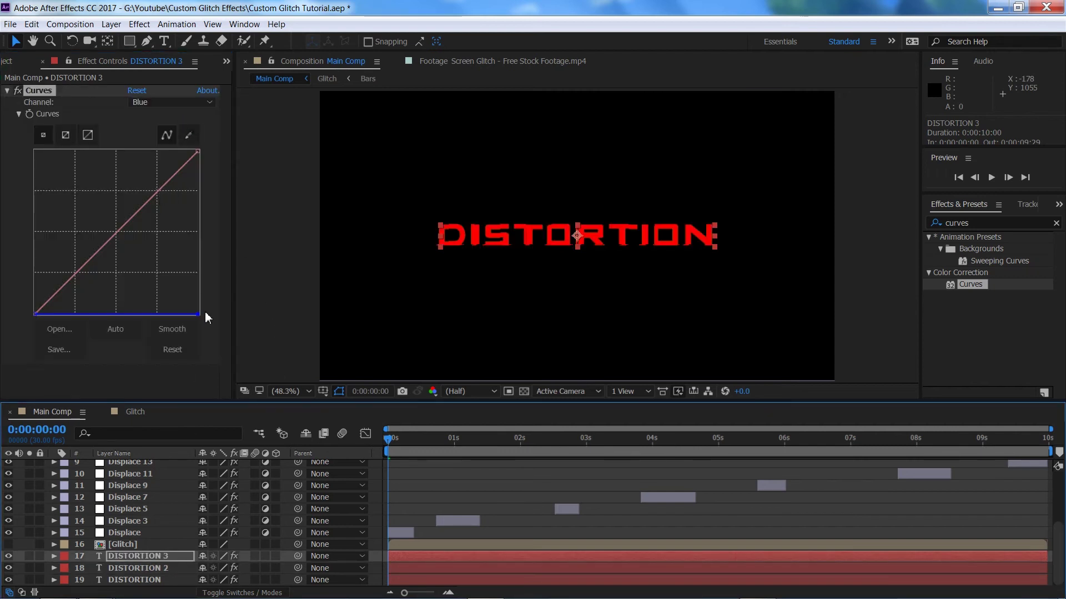
mouse_move(197, 314)
mouse_down()
mouse_move(198, 150)
mouse_move(198, 314)
mouse_up()
click(185, 103)
click(179, 130)
Compare the Curves settings of the three DISTORTION layers.
click(162, 569)
click(158, 579)
click(154, 568)
click(151, 557)
click(151, 568)
click(152, 580)
click(144, 555)
click(145, 567)
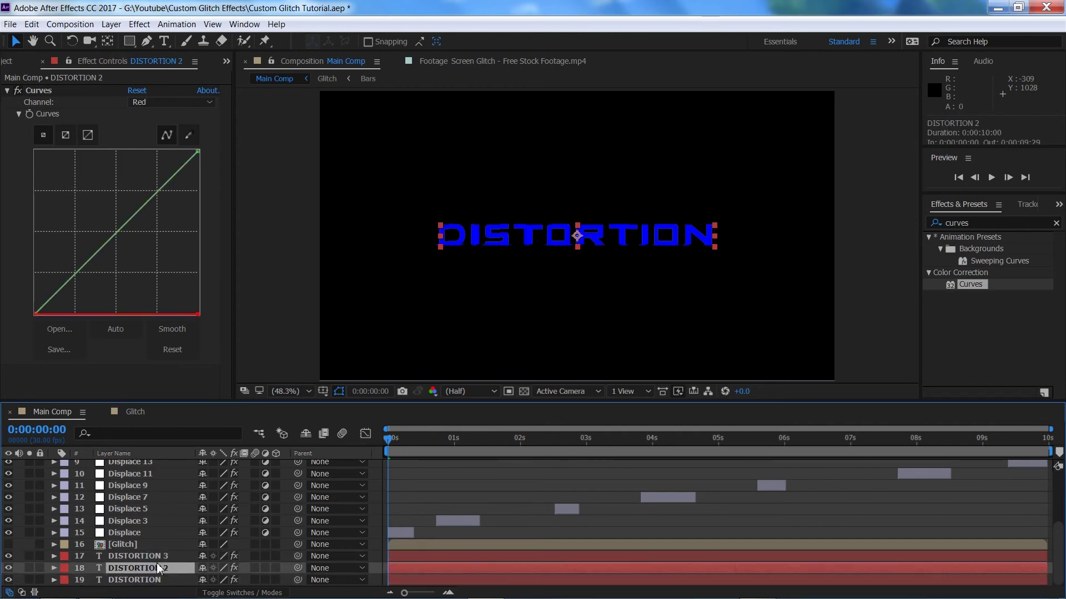
Set the blending mode of the DISTORTION 2 and DISTORTION 3 layers to Screen.
click(143, 557)
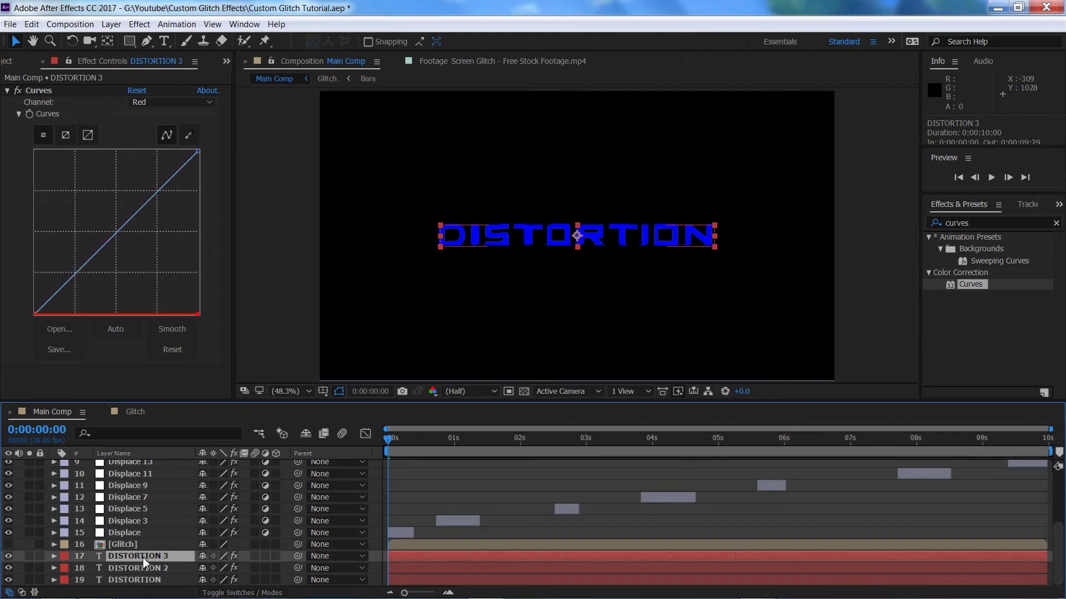
shift+click(141, 566)
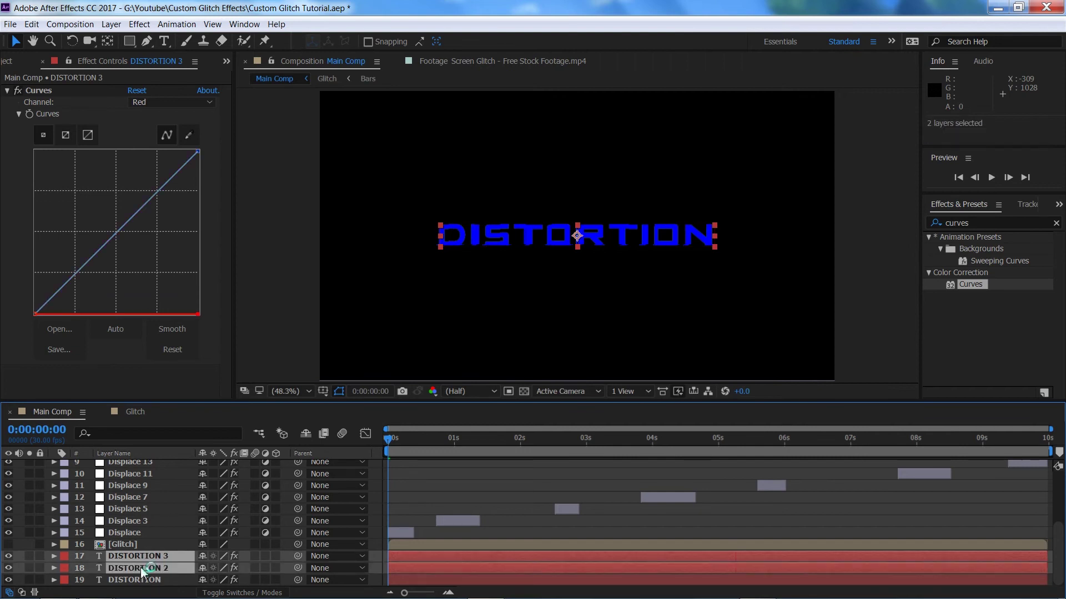
click(249, 593)
click(221, 558)
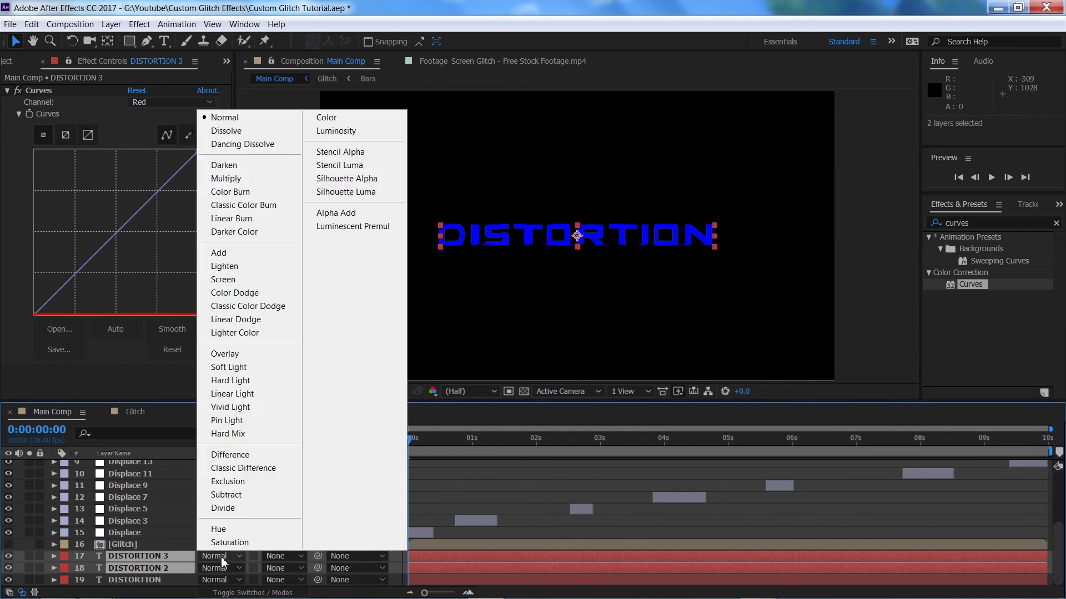
click(251, 281)
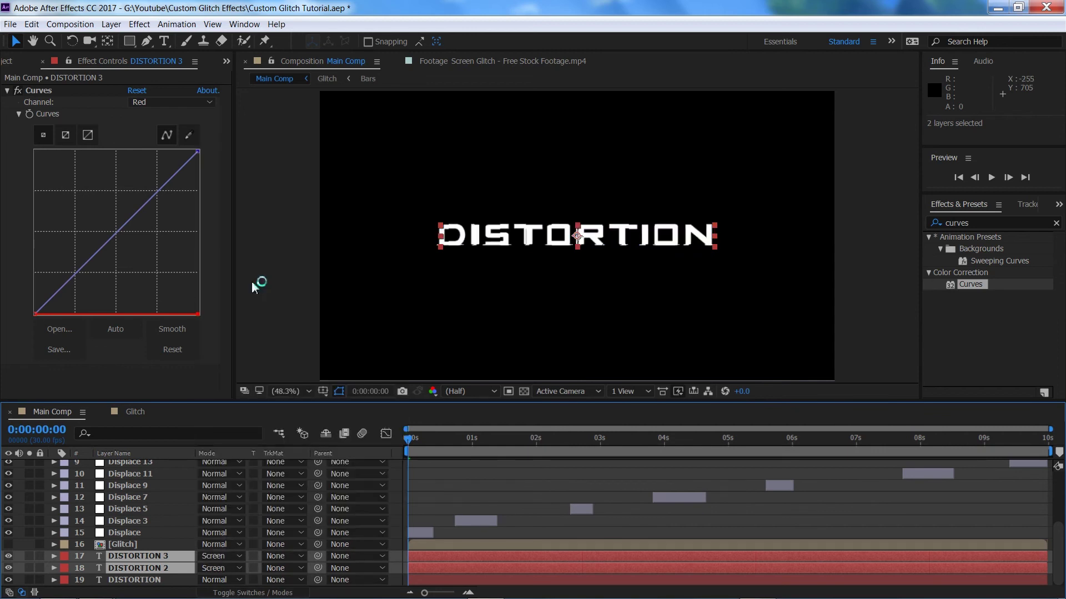
click(25, 541)
Try nudging DISTORTION 2 and DISTORTION 3 up and to the left, and undo the nudges.
click(143, 558)
ctrl+click(148, 565)
key(shift+Up)
key(shift+Left)
key(shift+Left)
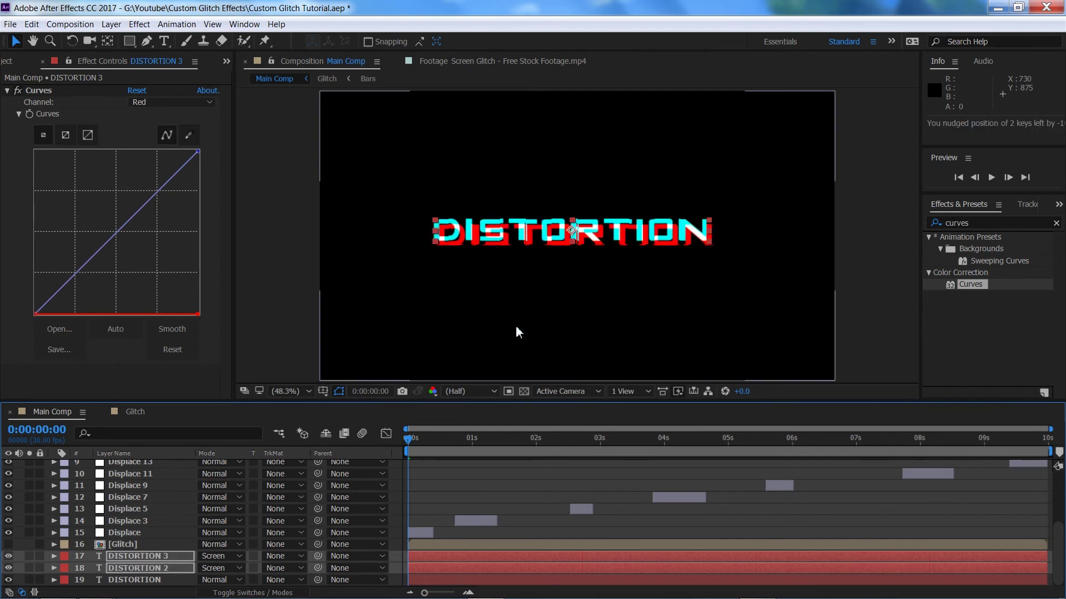
key(ctrl+z)
key(ctrl+z)
key(ctrl+z)
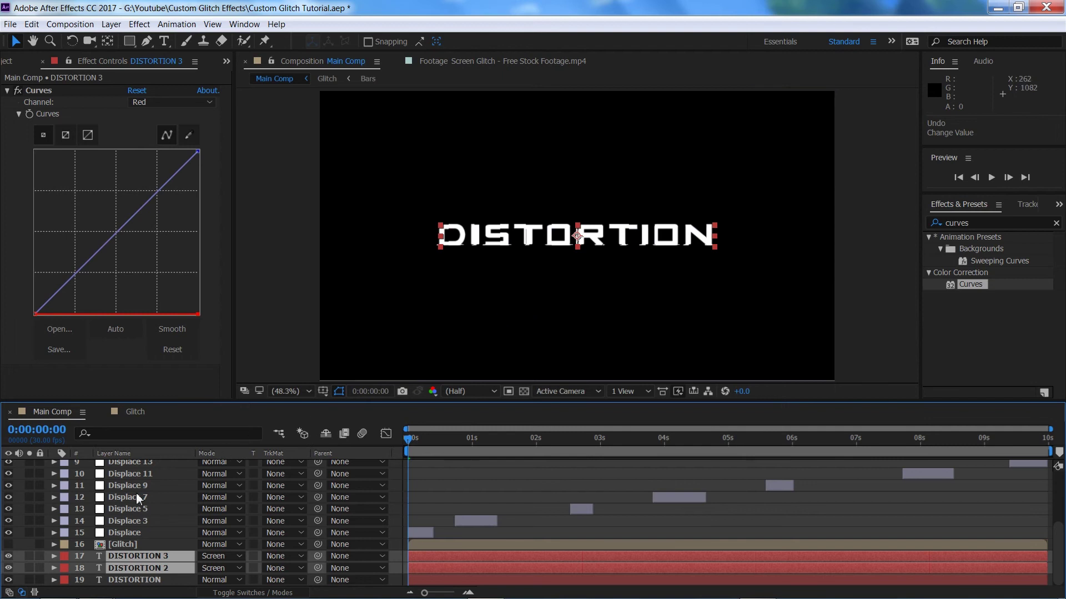
Create an adjustment layer in Main Comp and name it RGB Slider.
key(F2)
right_click(22, 550)
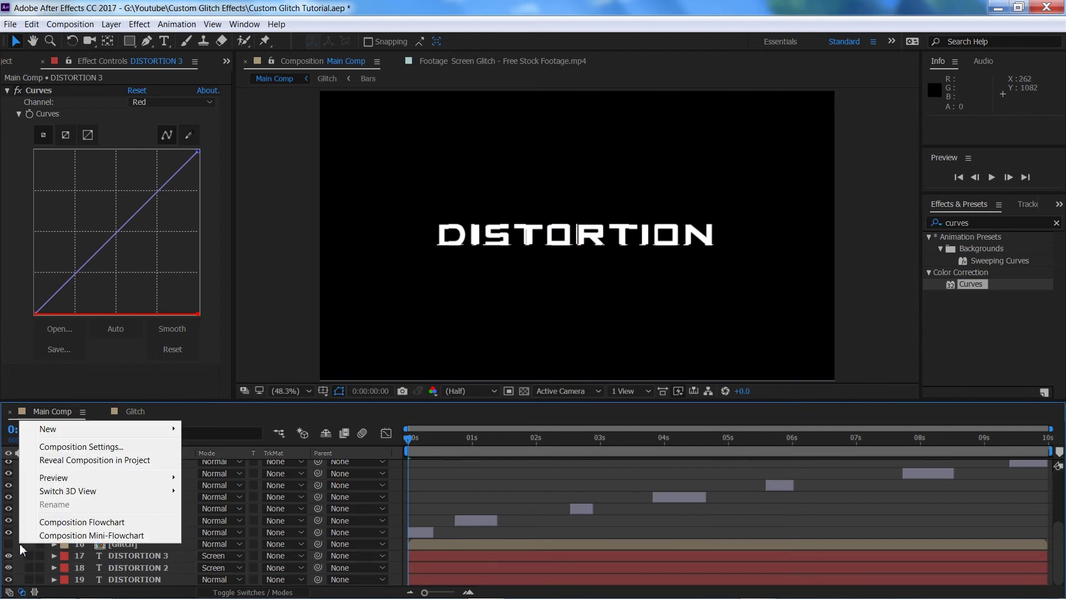
mouse_move(158, 431)
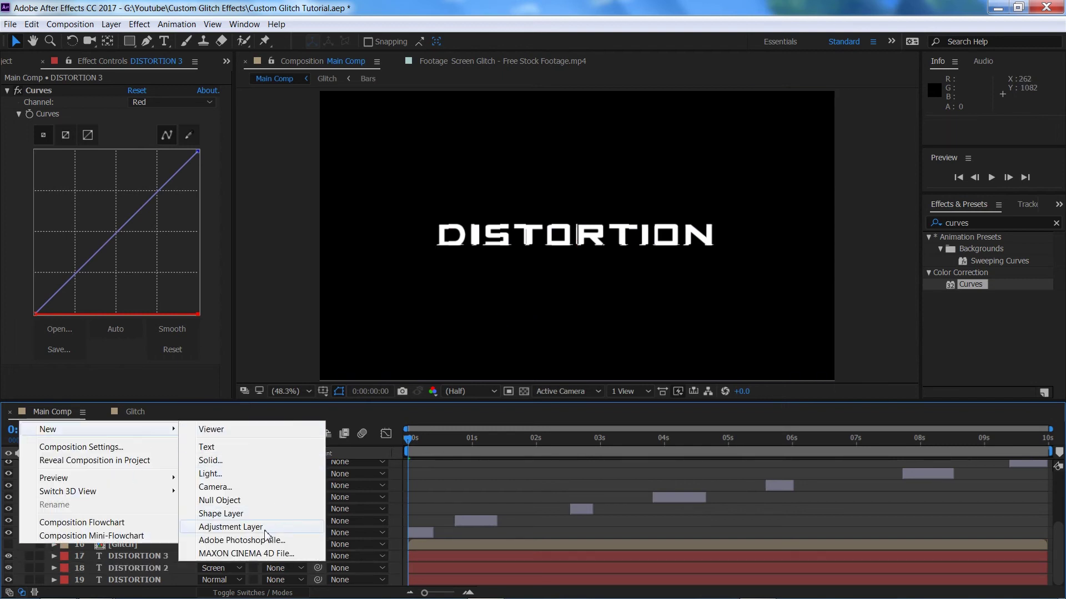
click(233, 527)
key(Return)
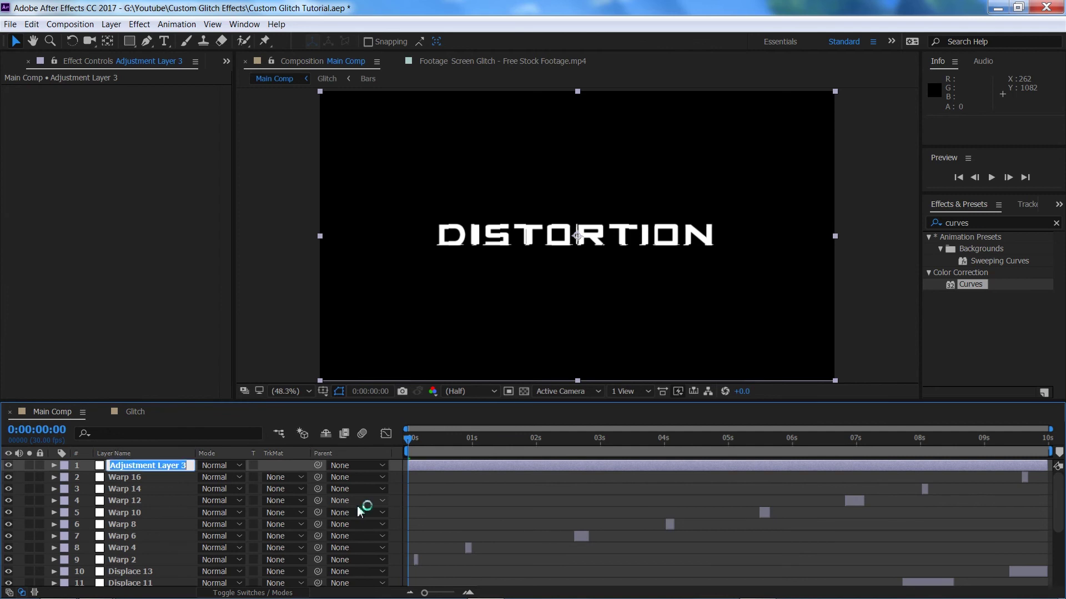
text(RGB Slider)
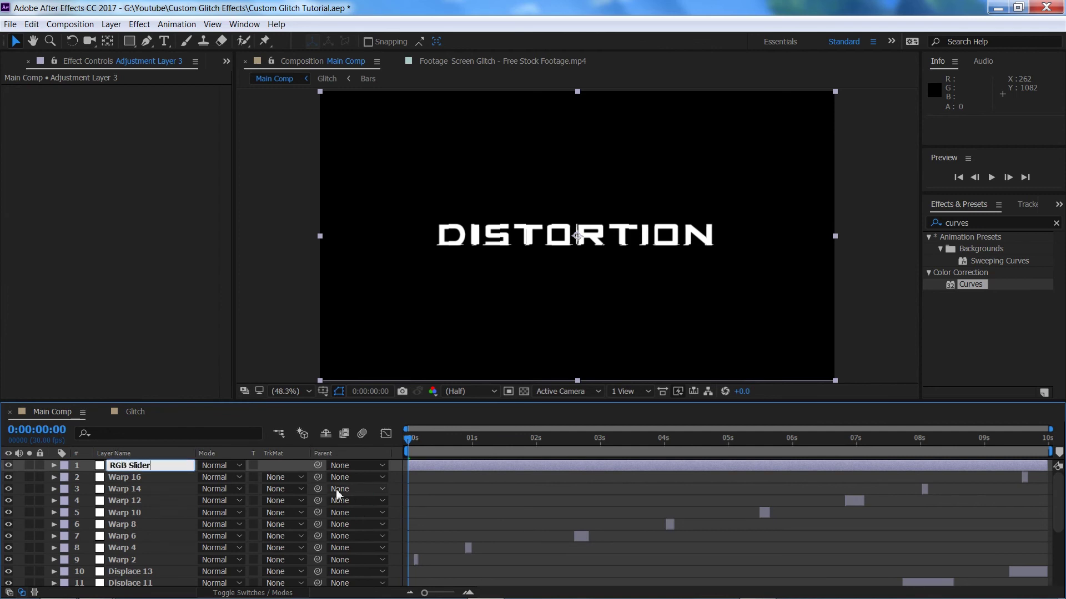
click(179, 502)
click(233, 591)
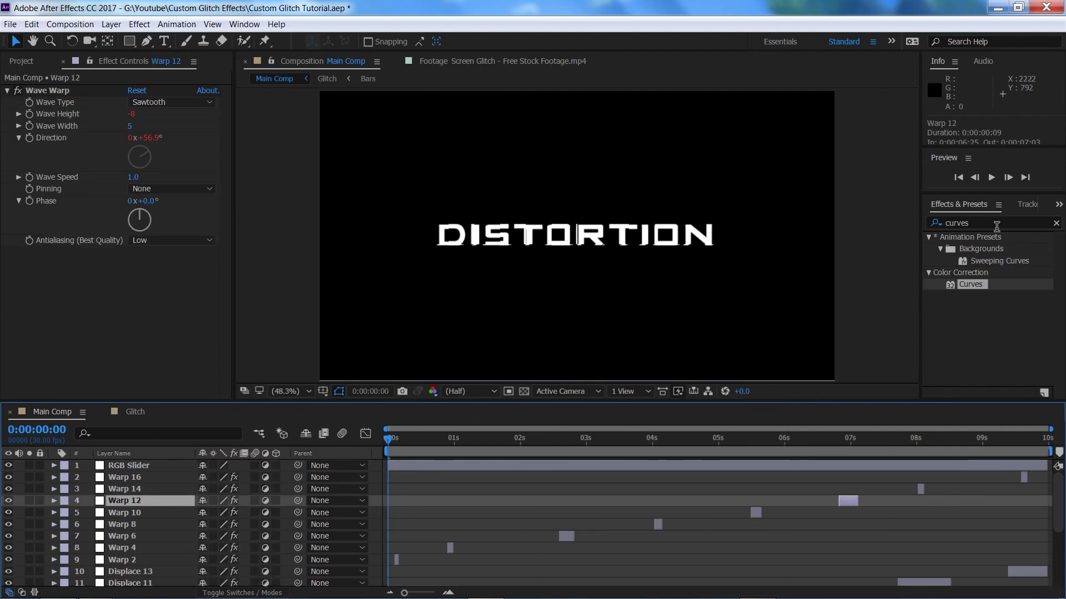
Find the Slider Control effect and apply it to the RGB Slider layer.
drag(991, 222, 877, 222)
text(slider)
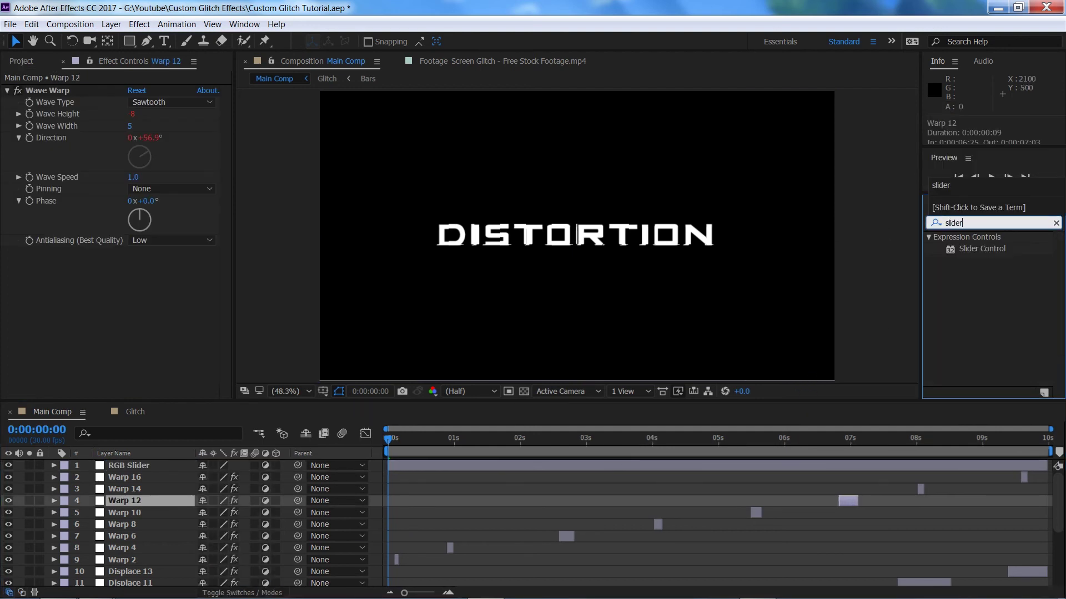
drag(980, 250, 162, 466)
Try a value of 173 for the Slider on the RGB Slider layer and undo the change.
drag(140, 103, 292, 135)
click(122, 182)
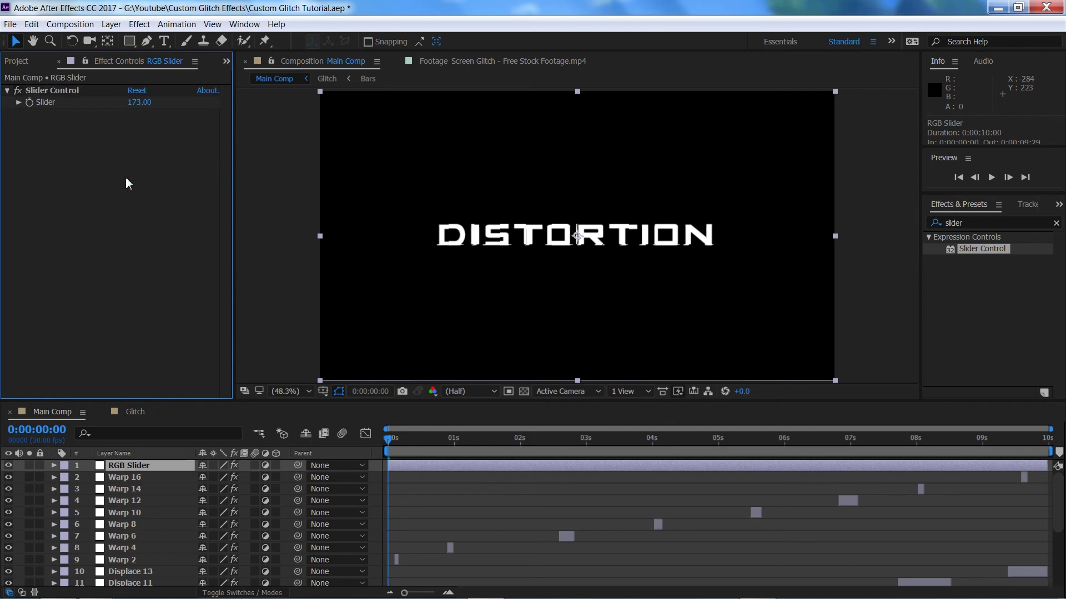
key(ctrl+z)
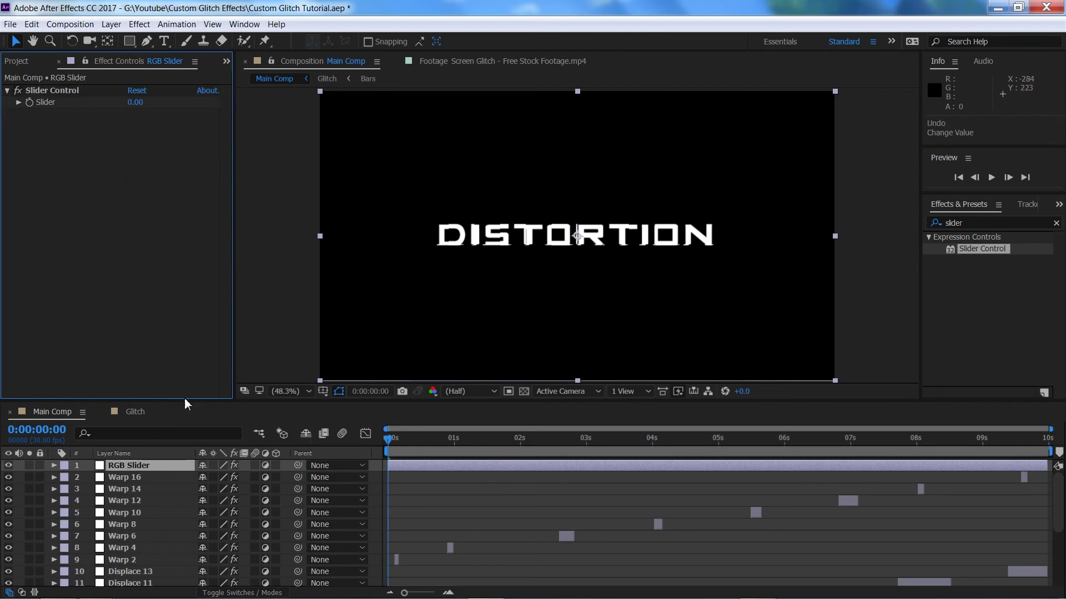
Separate the Position dimensions of DISTORTION 3 and DISTORTION 2 into X and Y.
scroll(155, 502, down, 4)
click(156, 556)
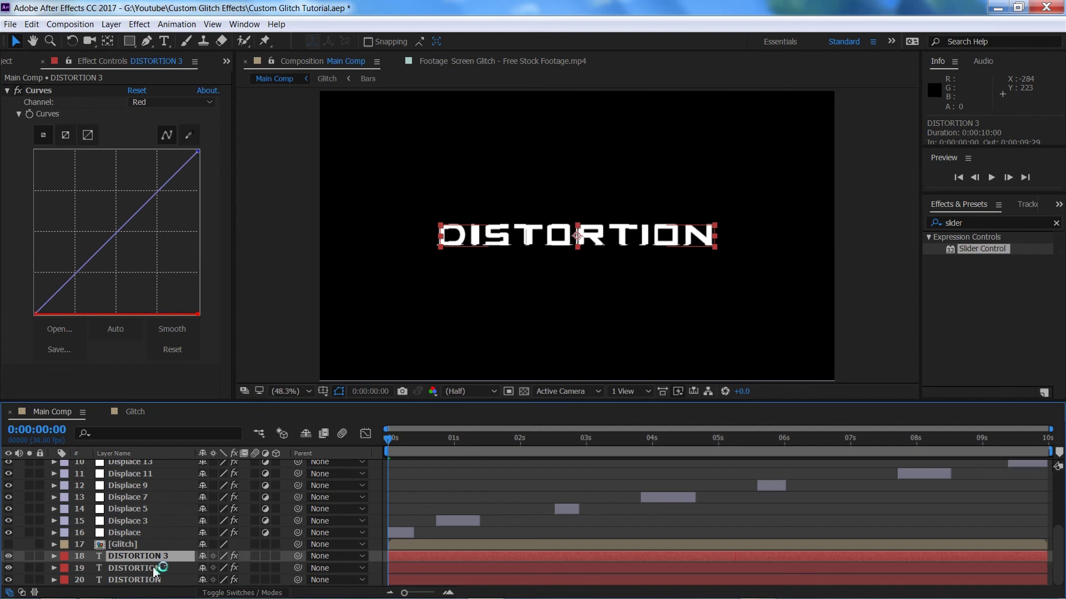
ctrl+click(152, 568)
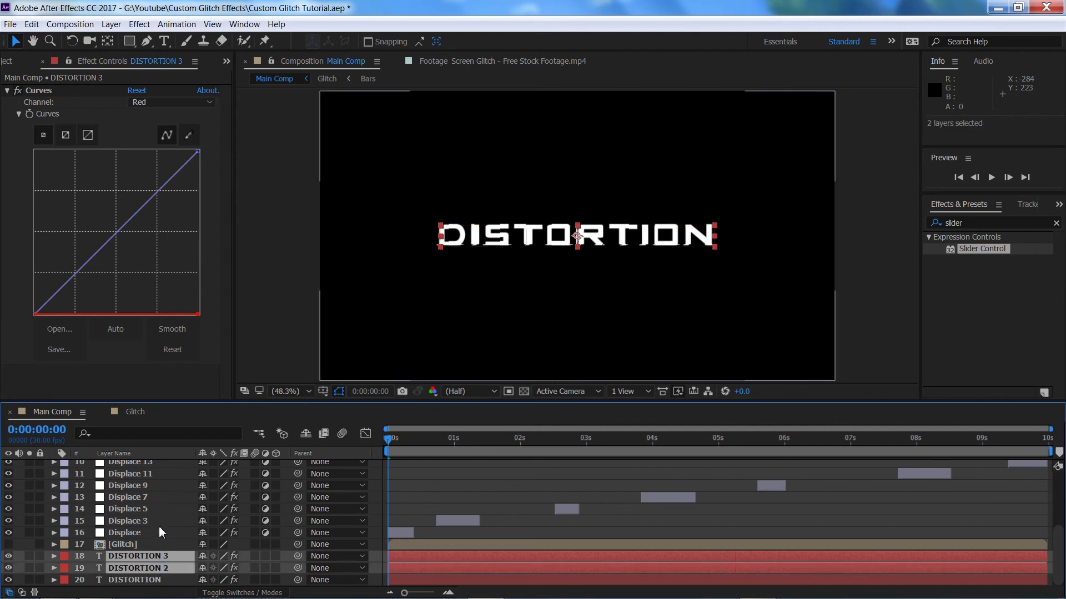
key(p)
scroll(156, 511, down, 1)
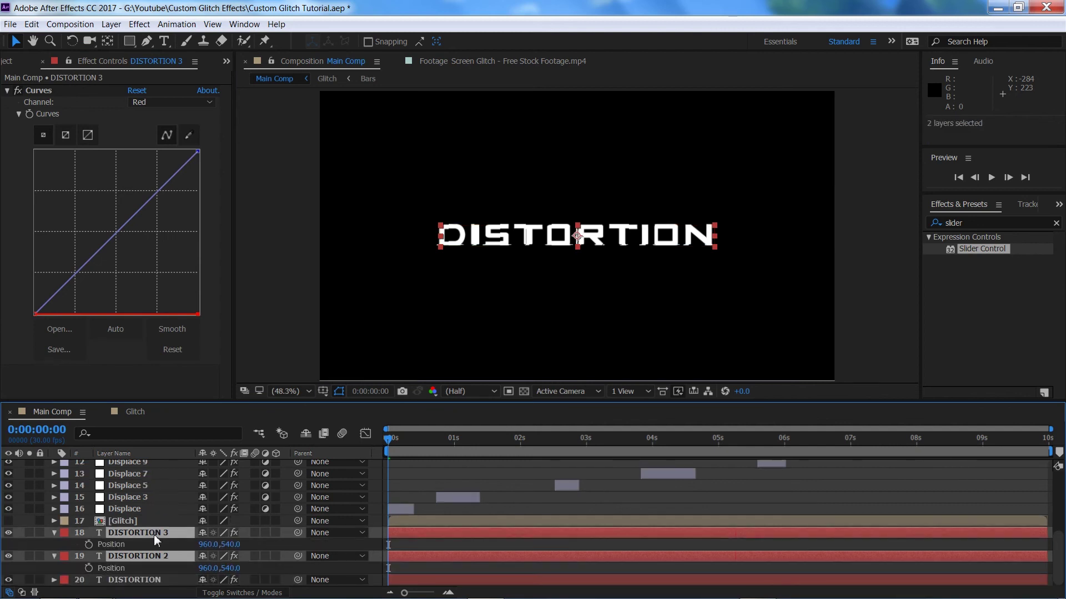
right_click(118, 544)
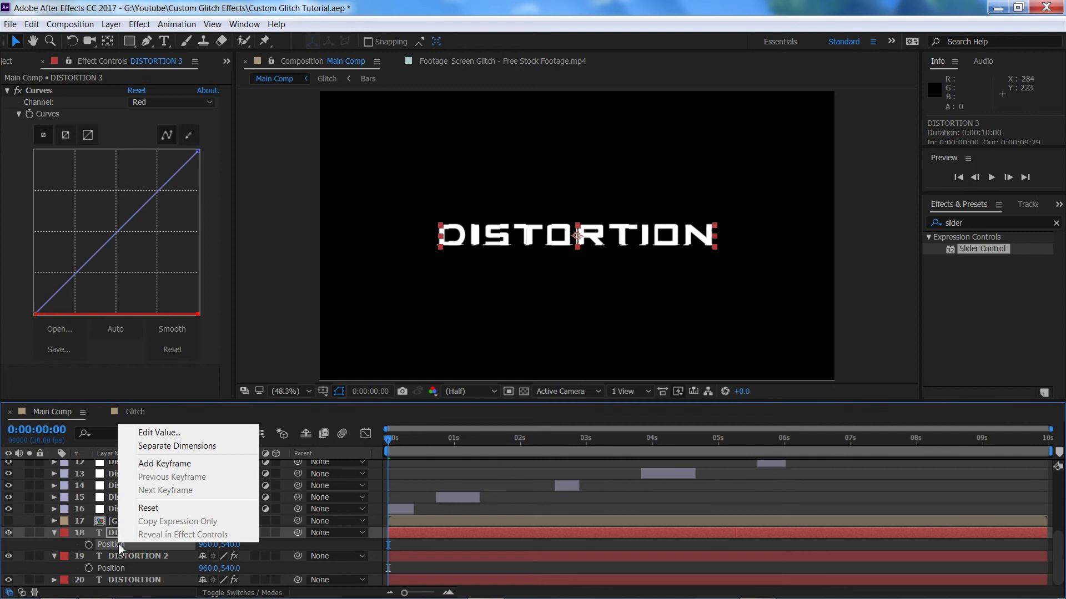
click(189, 447)
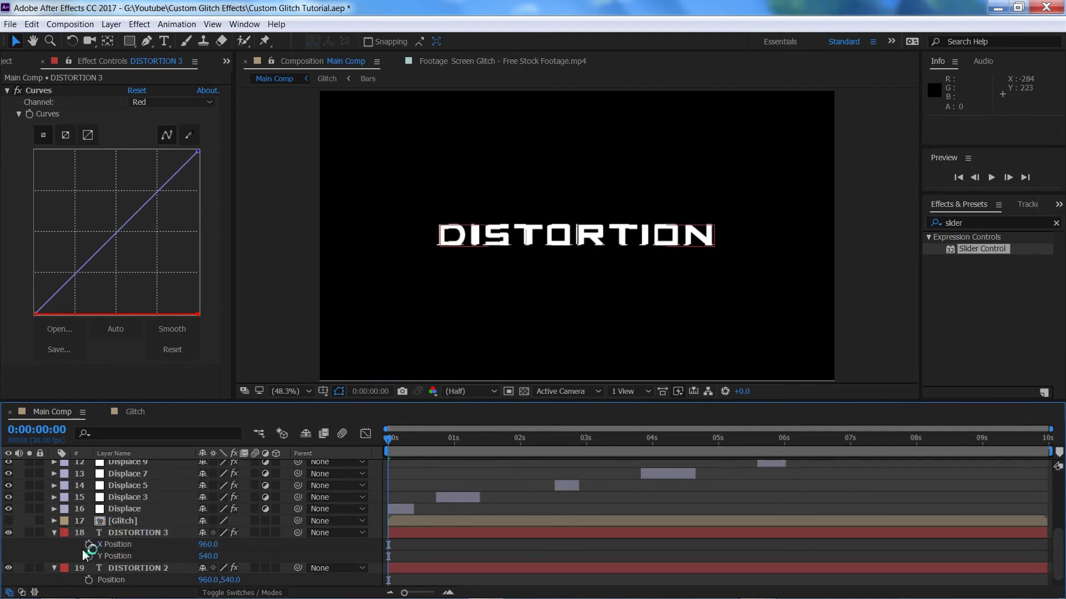
scroll(139, 557, down, 1)
right_click(116, 565)
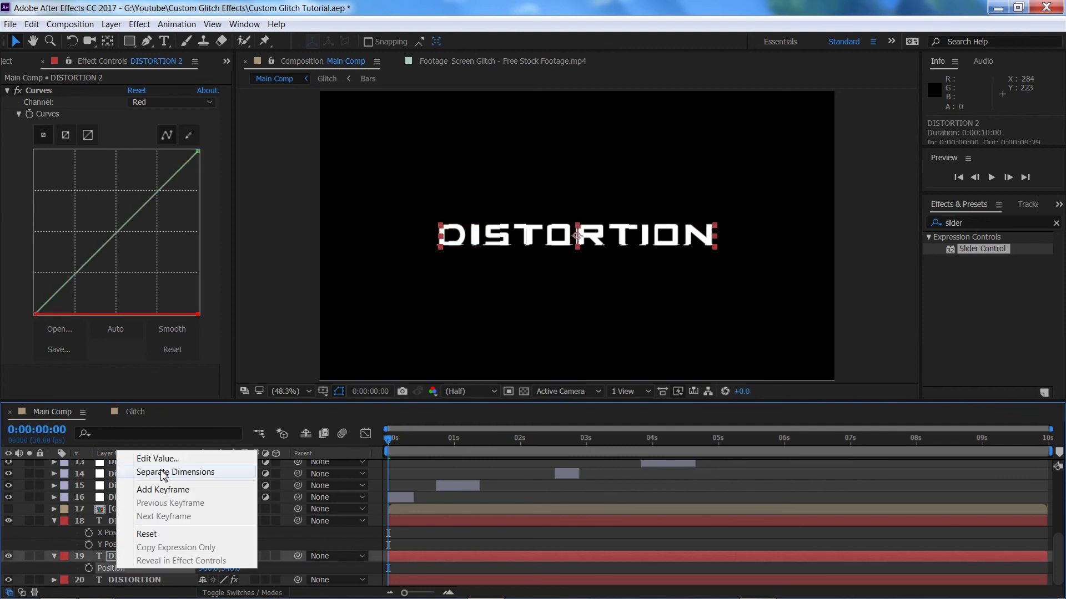
click(161, 471)
scroll(254, 536, down, 1)
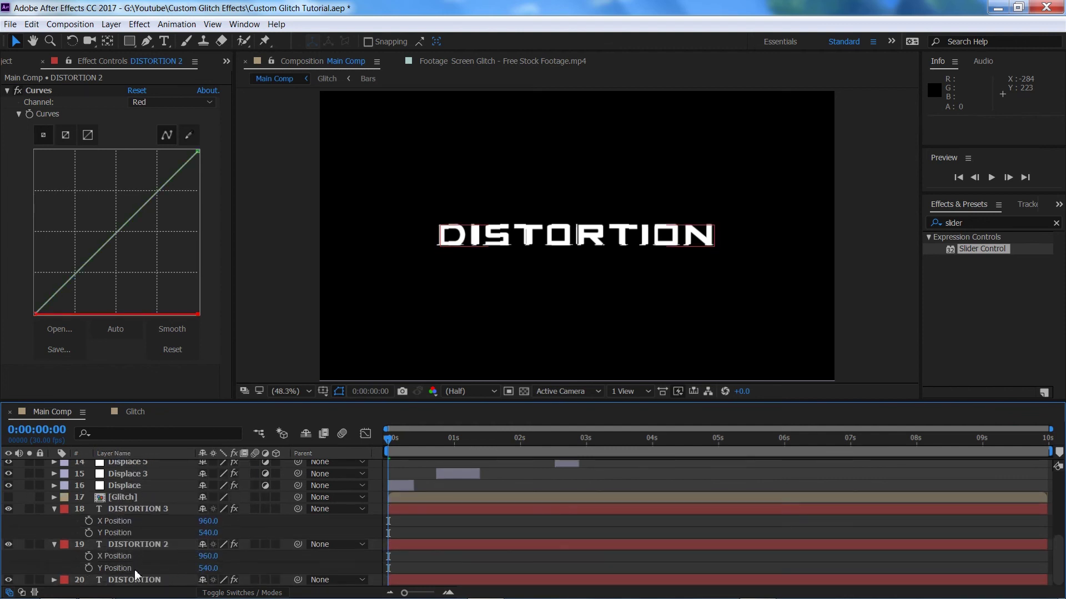
Add an expression to DISTORTION 2's X Position, beginning with "wiggle(10,".
alt+click(87, 556)
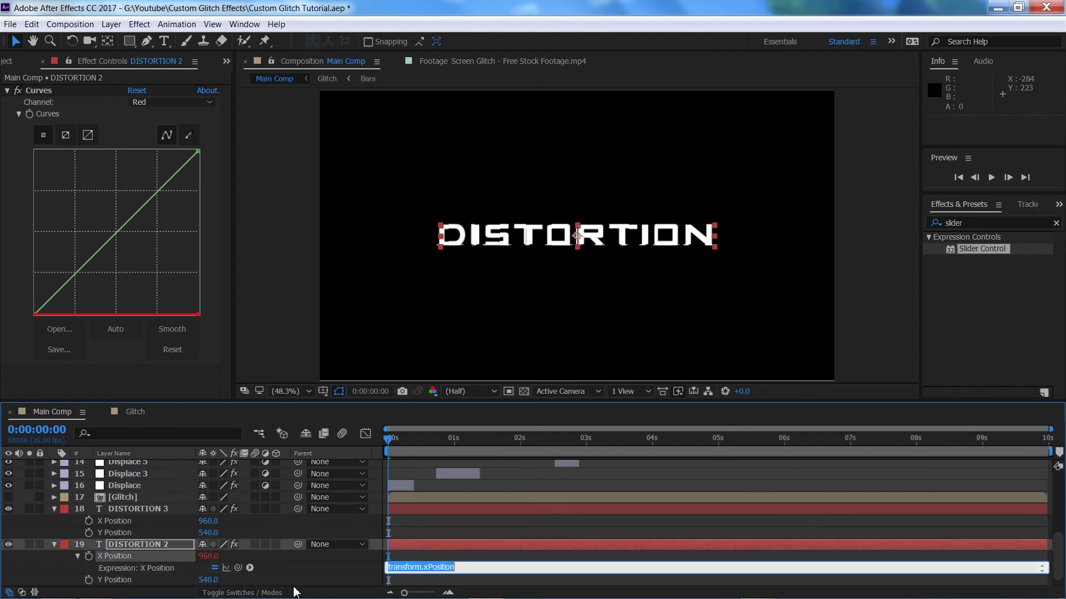
text(wiggle(10,)
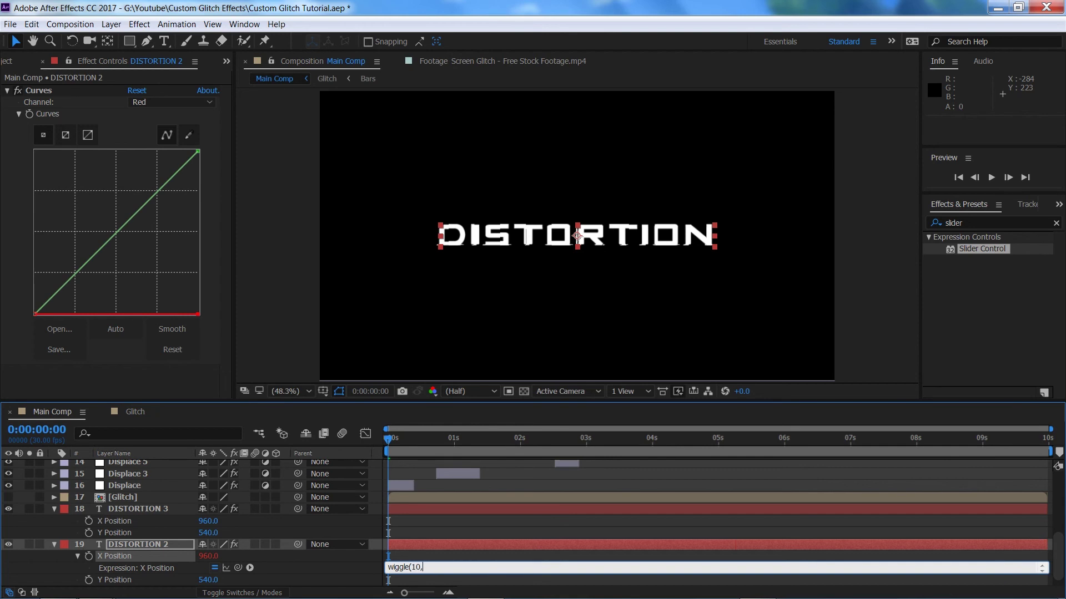
click(317, 558)
Complete DISTORTION 2's X Position wiggle with a link to the RGB Slider layer's Slider as its amount, then test the slider and undo the test.
scroll(318, 558, up, 5)
click(138, 467)
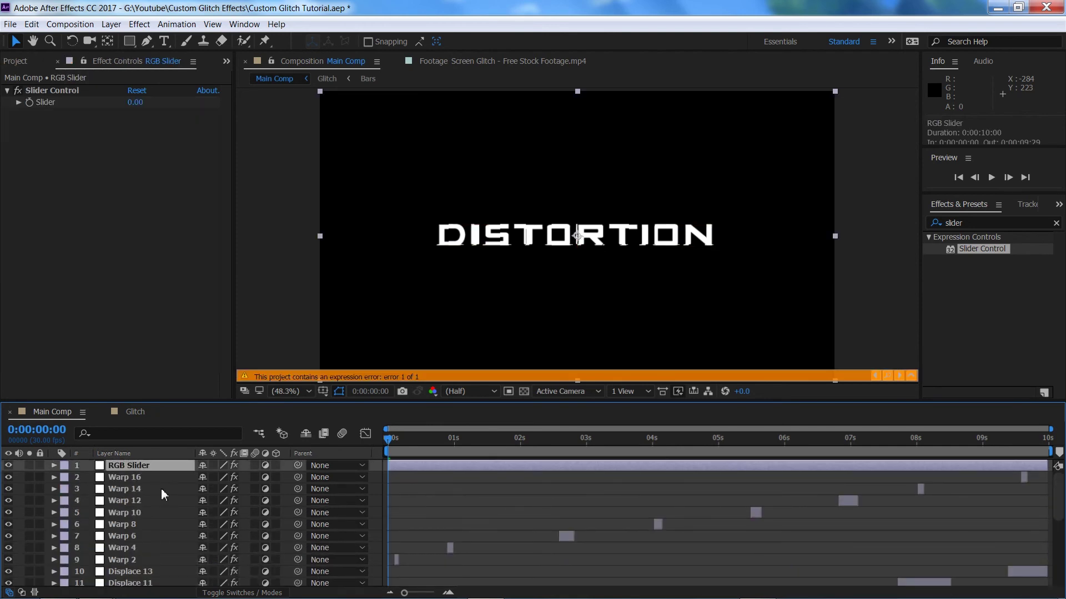
scroll(154, 481, down, 5)
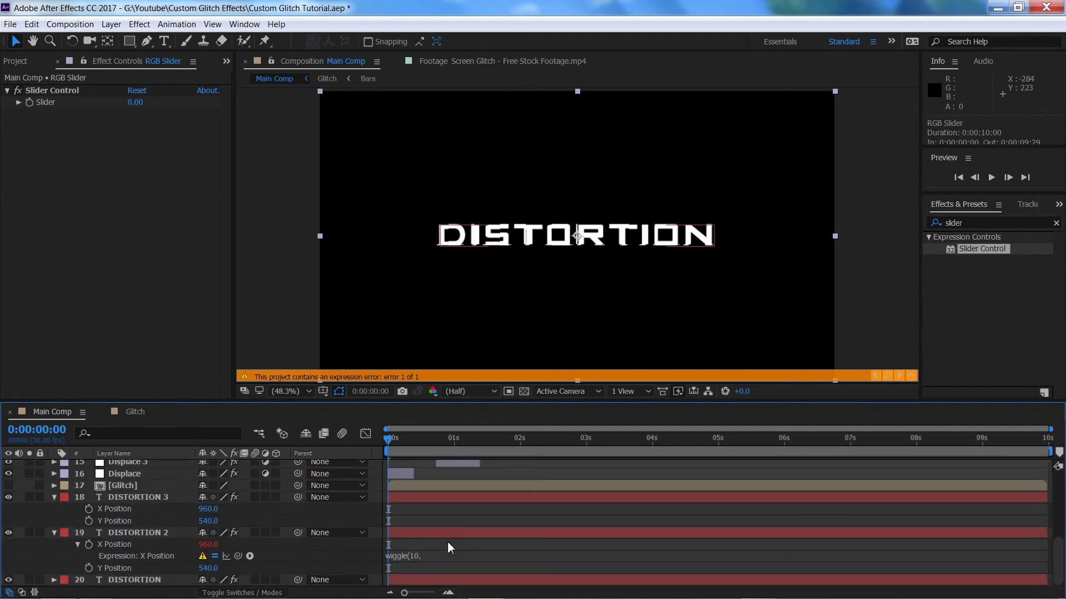
click(429, 556)
click(429, 555)
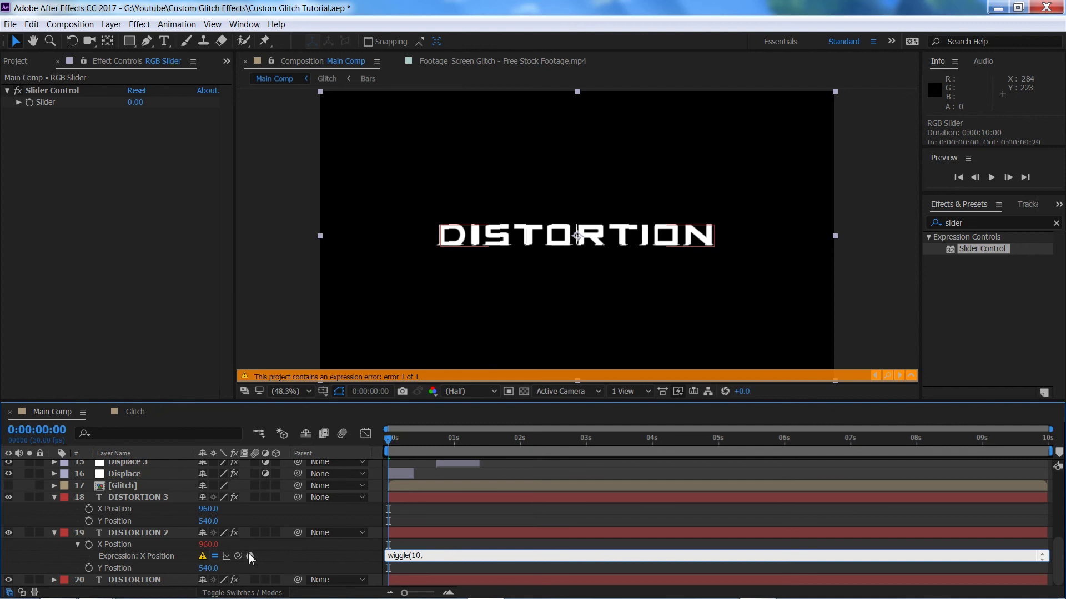
drag(238, 557, 58, 104)
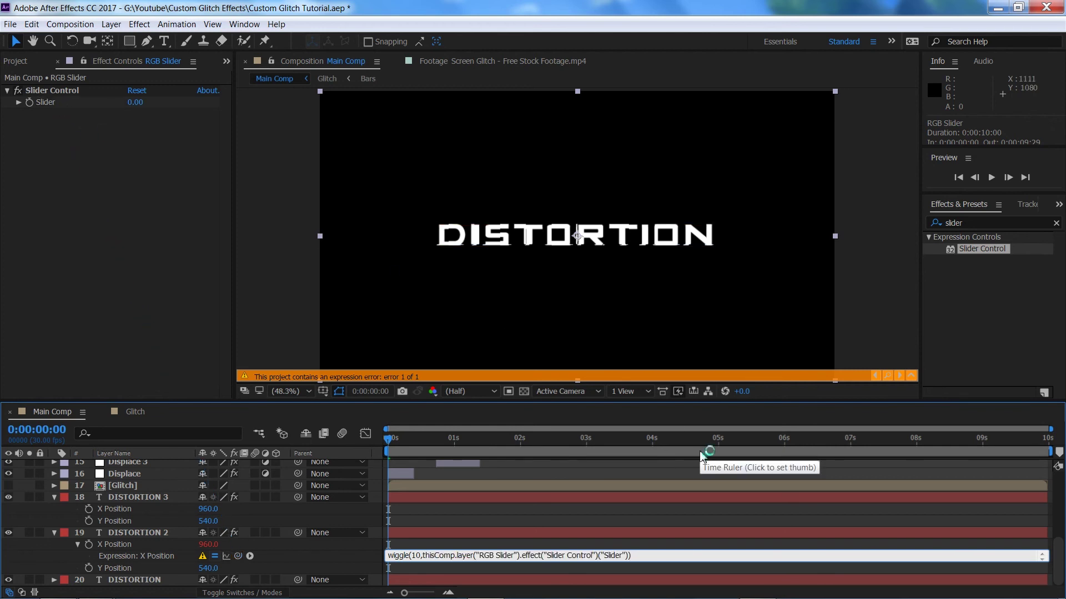
click(537, 514)
drag(135, 107, 421, 394)
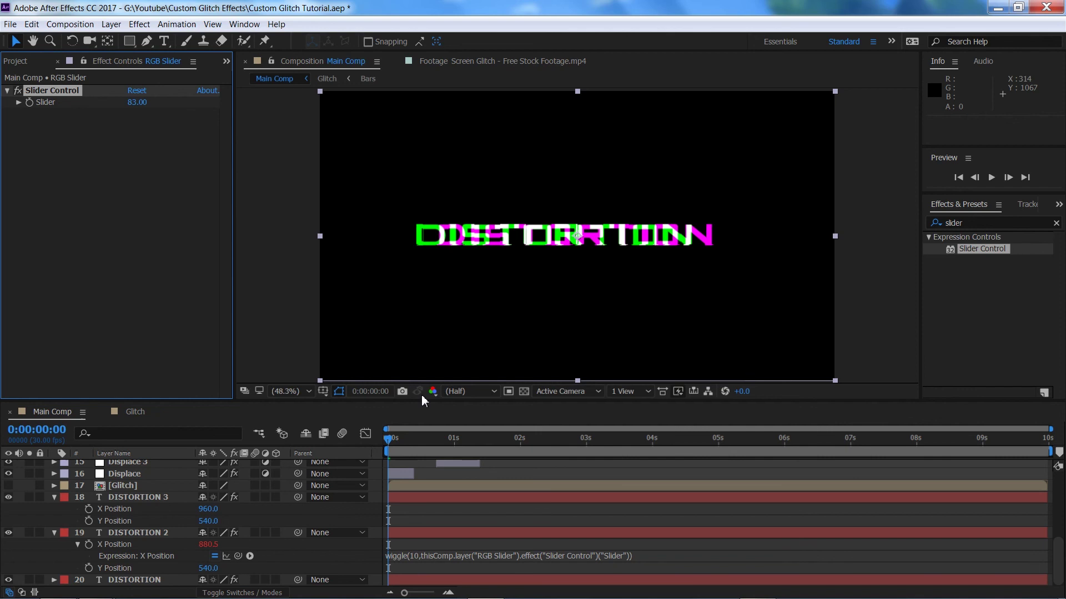
key(ctrl+z)
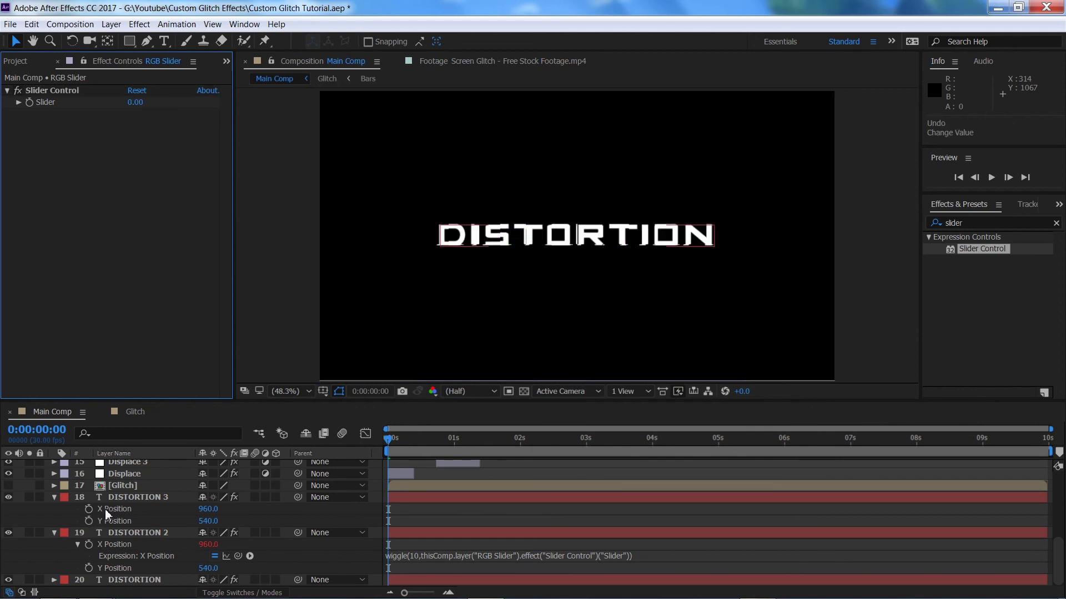
Add an expression to DISTORTION 3's X Position, beginning with "wiggle(10,".
click(121, 499)
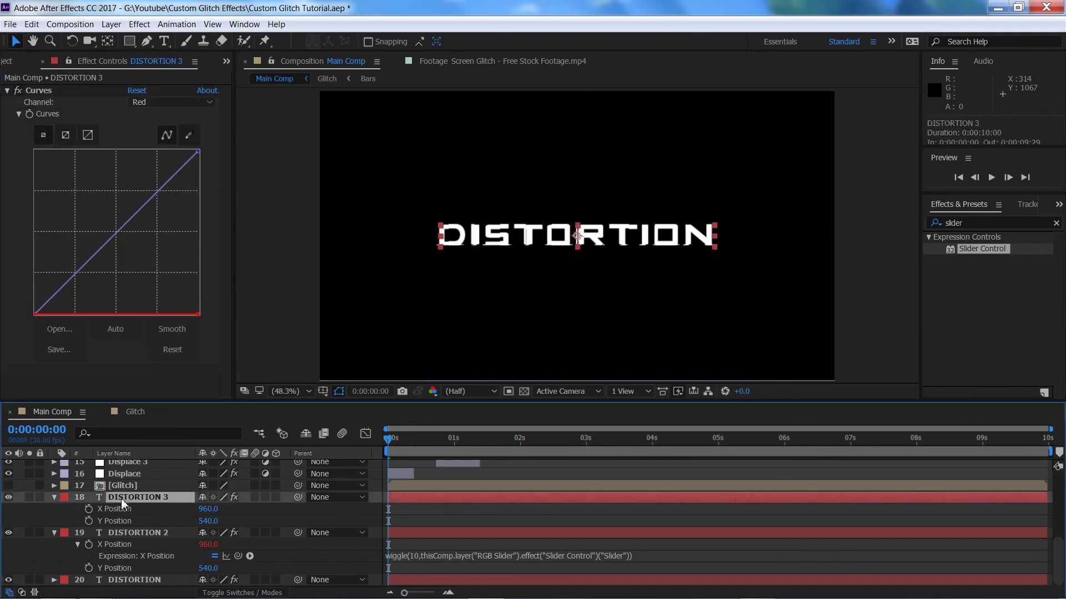
alt+click(90, 510)
text(wiggle(1)
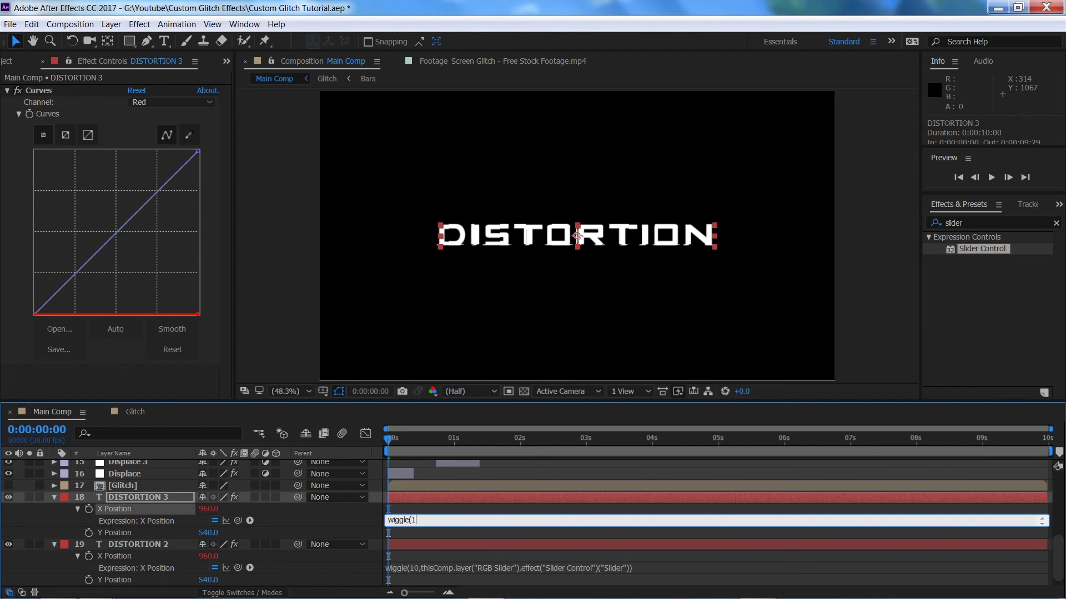
text(0,)
click(335, 530)
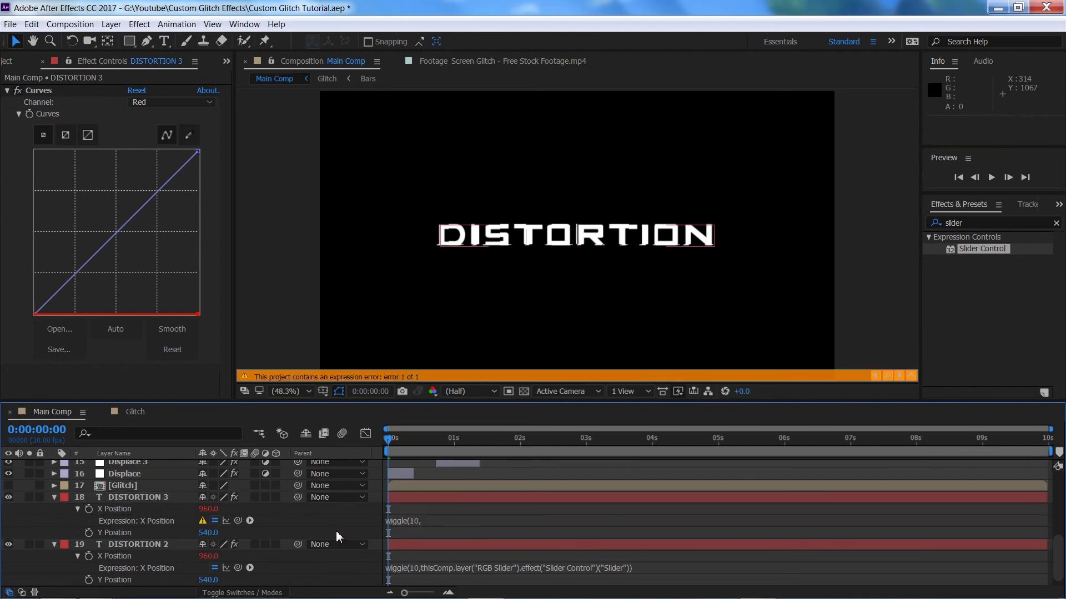
Complete DISTORTION 3's X Position wiggle with a link to the RGB Slider layer's Slider as its amount, then test the slider and undo the test.
scroll(308, 507, up, 5)
click(127, 465)
scroll(189, 511, down, 5)
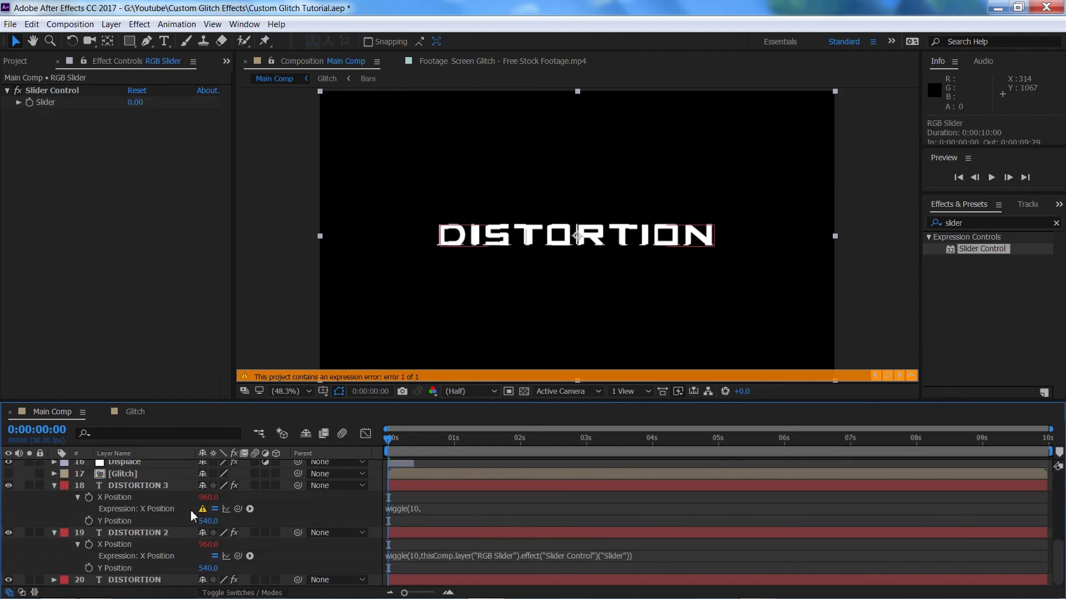
click(437, 508)
key(ctrl+a)
click(444, 508)
drag(239, 509, 41, 102)
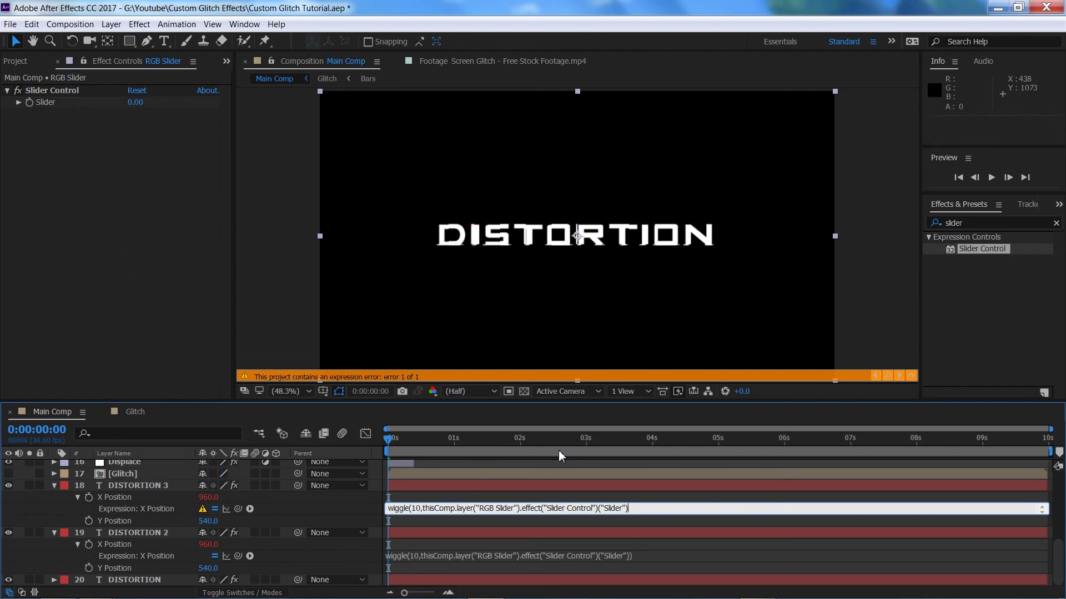
click(712, 496)
drag(143, 107, 180, 118)
key(ctrl+z)
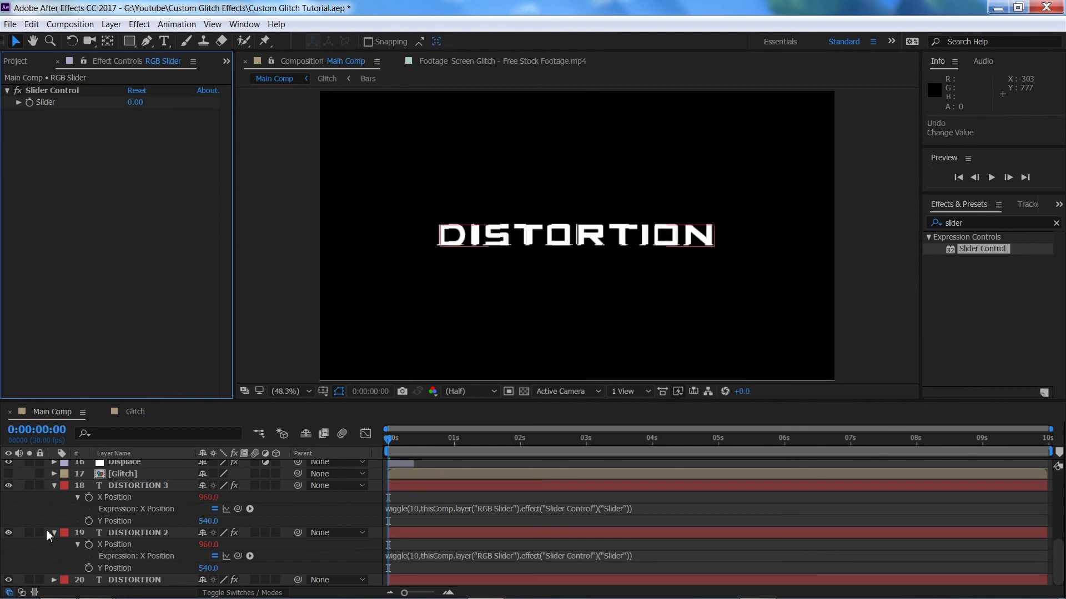
Collapse the properties of the DISTORTION 3 and DISTORTION 2 layers and select the RGB Slider layer.
click(54, 486)
click(53, 533)
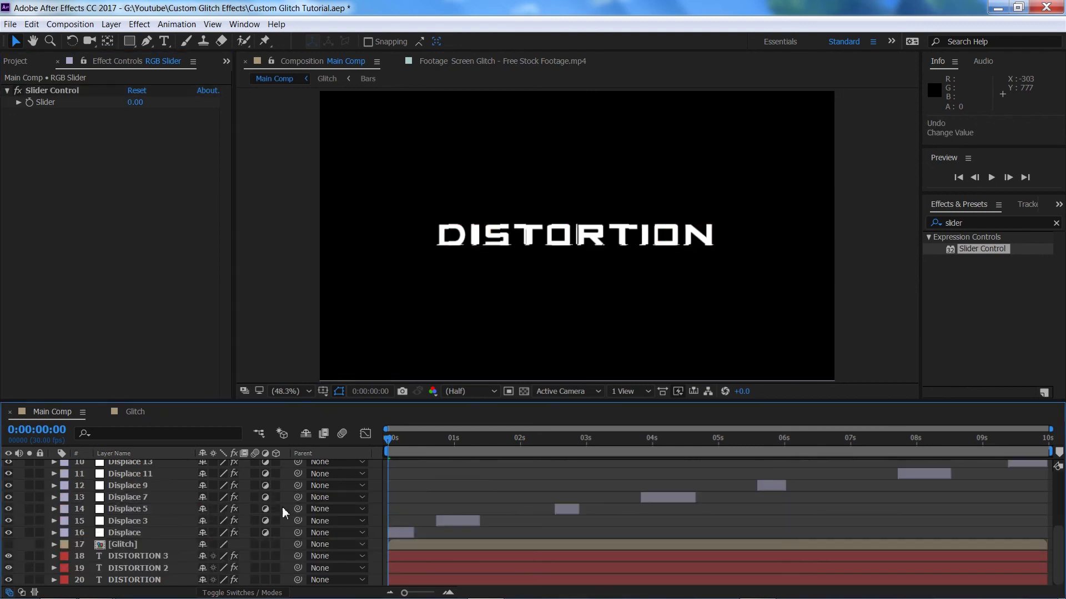
scroll(453, 507, up, 5)
click(126, 467)
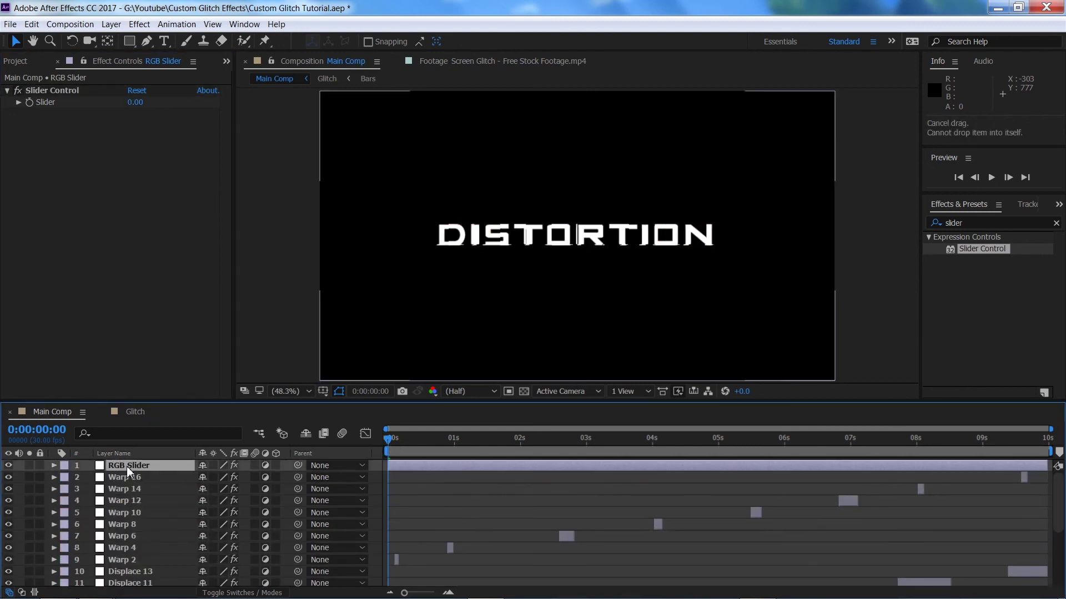
Start animating the RGB Slider layer's Slider with a keyframe of 0 at 0:00:00:06.
click(395, 439)
drag(394, 439, 403, 443)
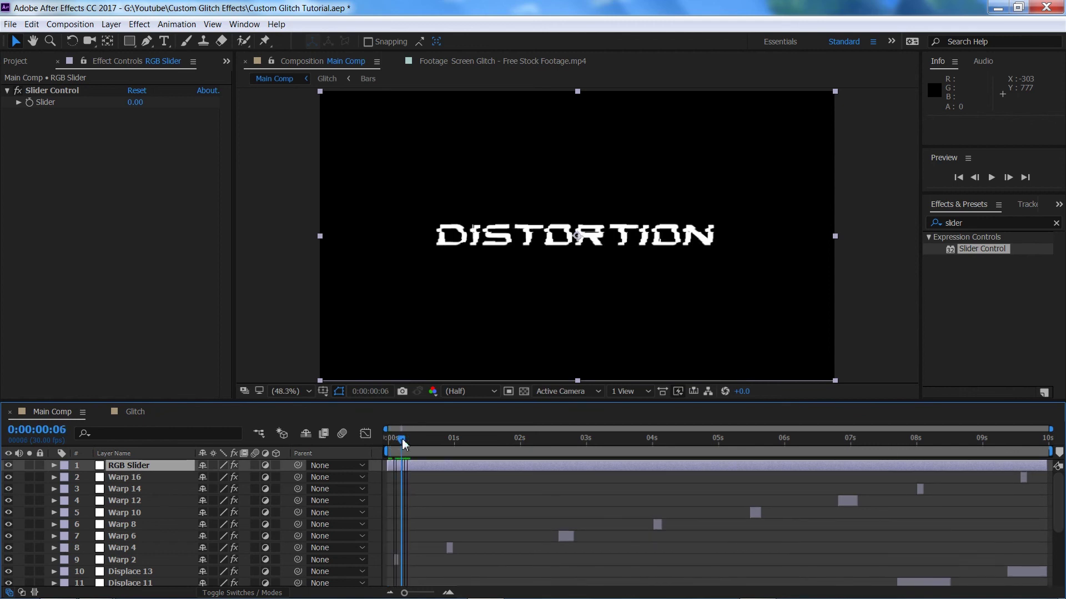
click(31, 105)
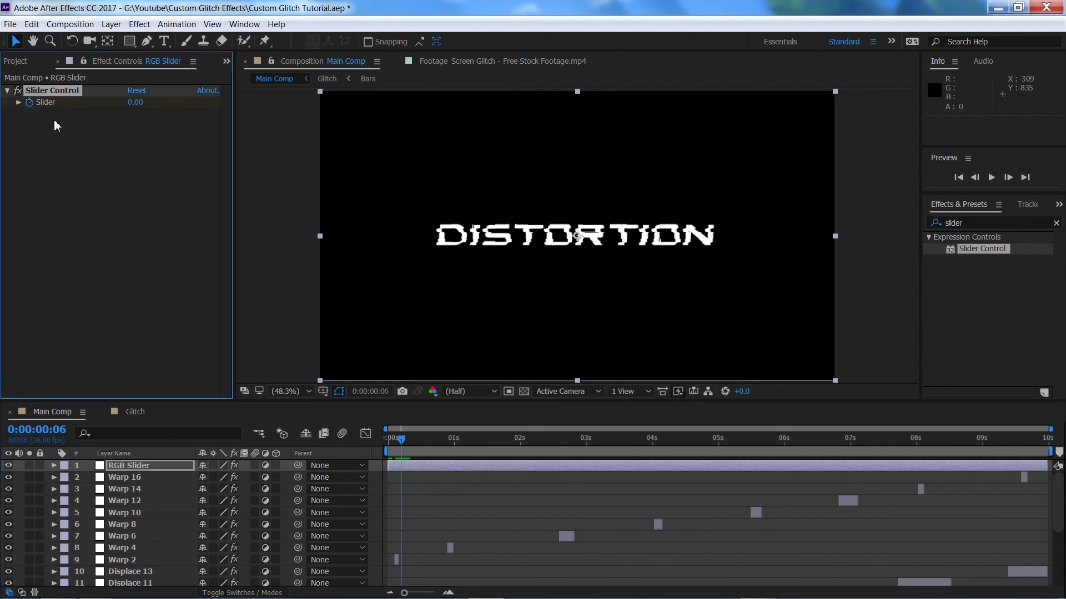
key(ctrl+z)
key(space)
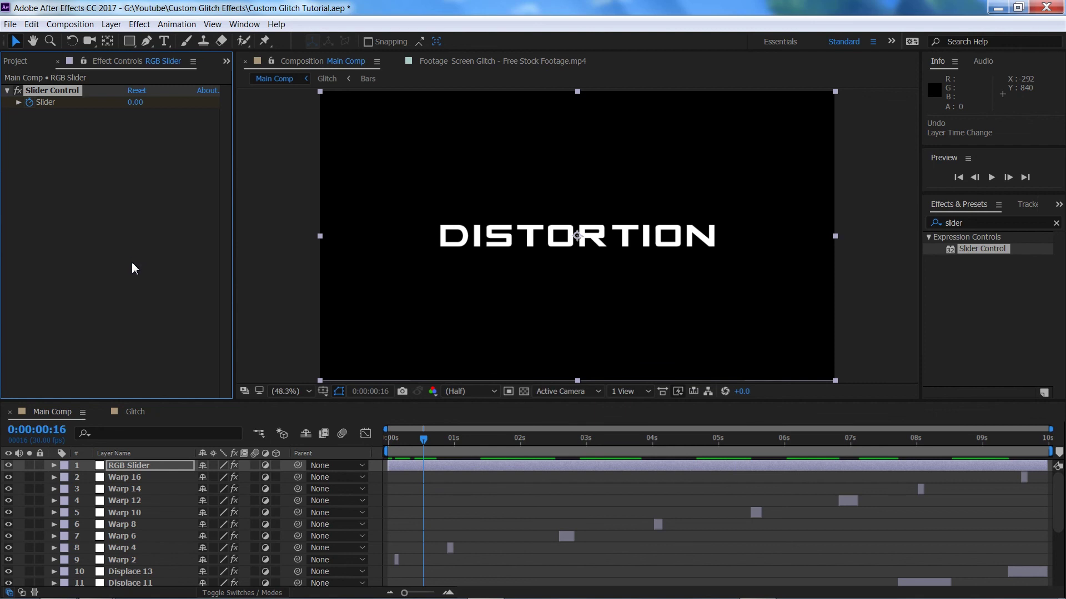
Keyframe the Slider at 0:00:00:16, trying 20 and settling on 50.
click(137, 103)
text(20)
key(Return)
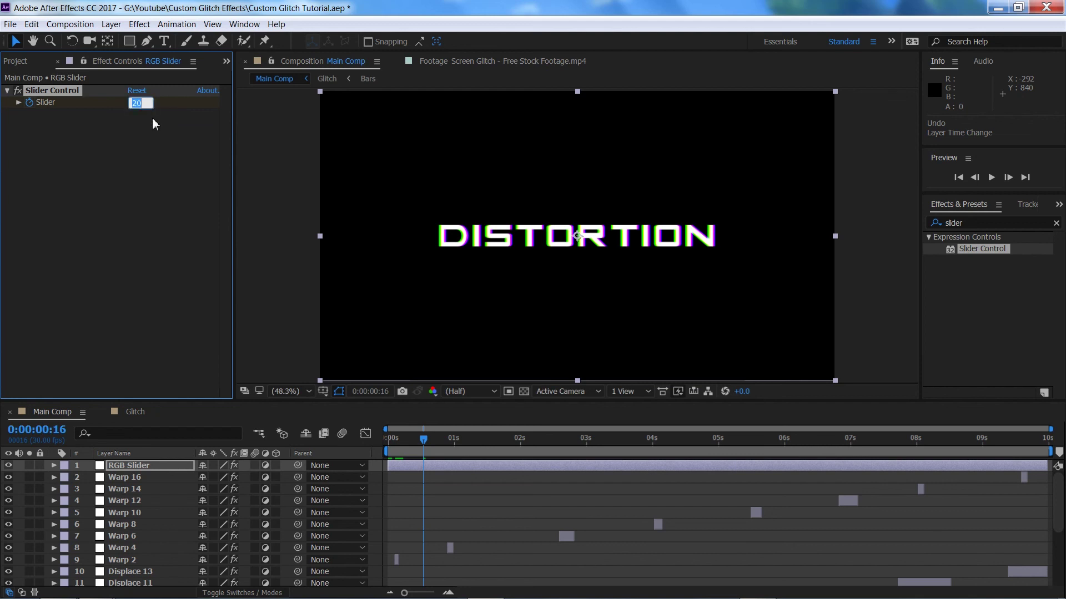
text(50)
key(Return)
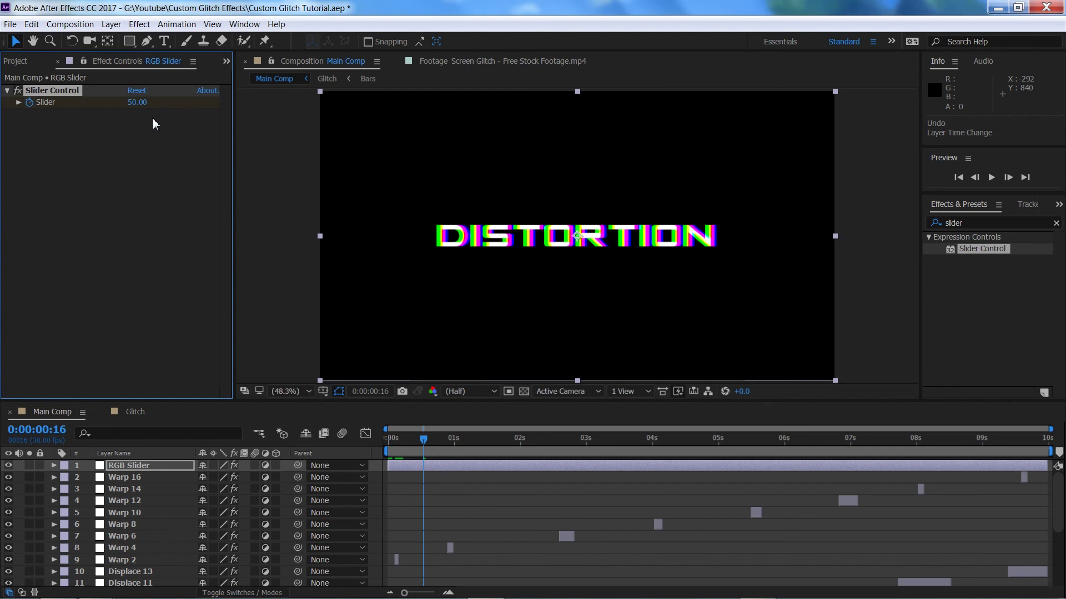
Add a Slider keyframe of 0 at 0:00:00:26 to end the RGB split burst.
key(space)
click(140, 102)
key(Return)
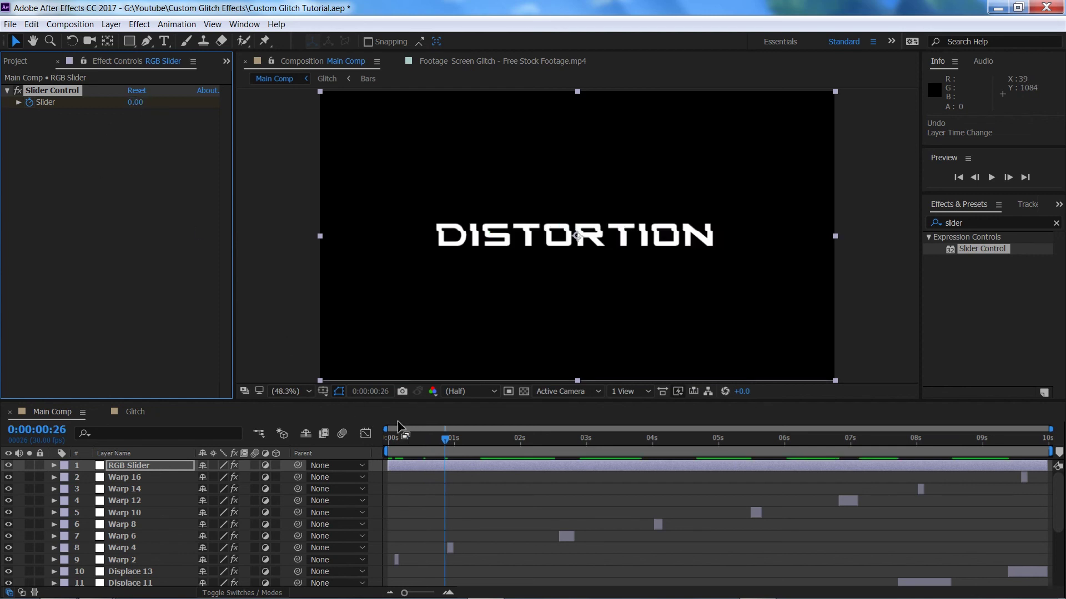
Preview the DISTORTION title's RGB split animation from the start of the composition.
drag(441, 442, 346, 450)
key(space)
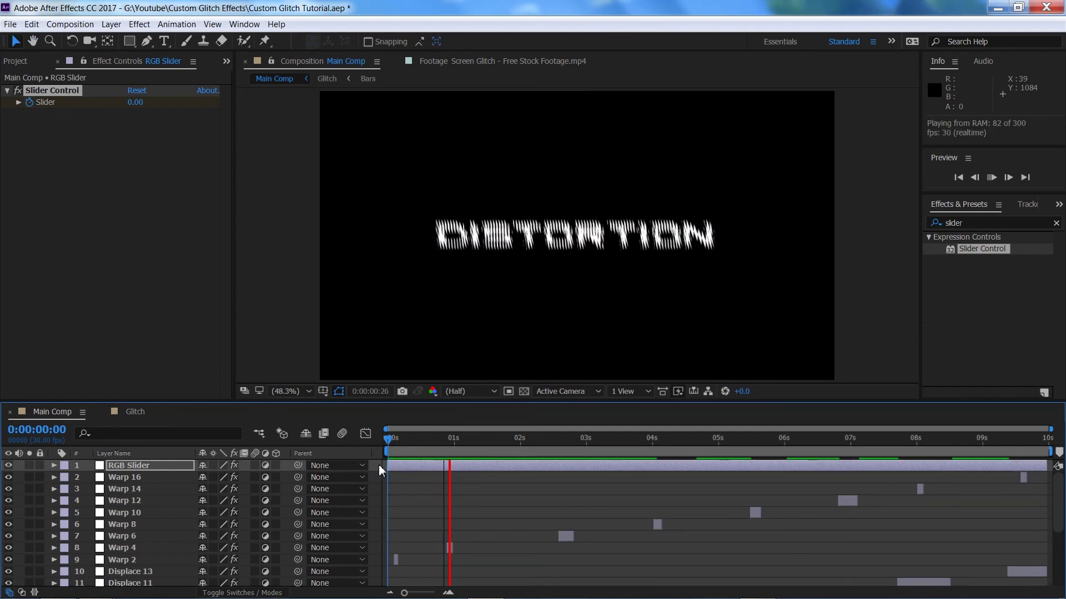
key(space)
key(space)
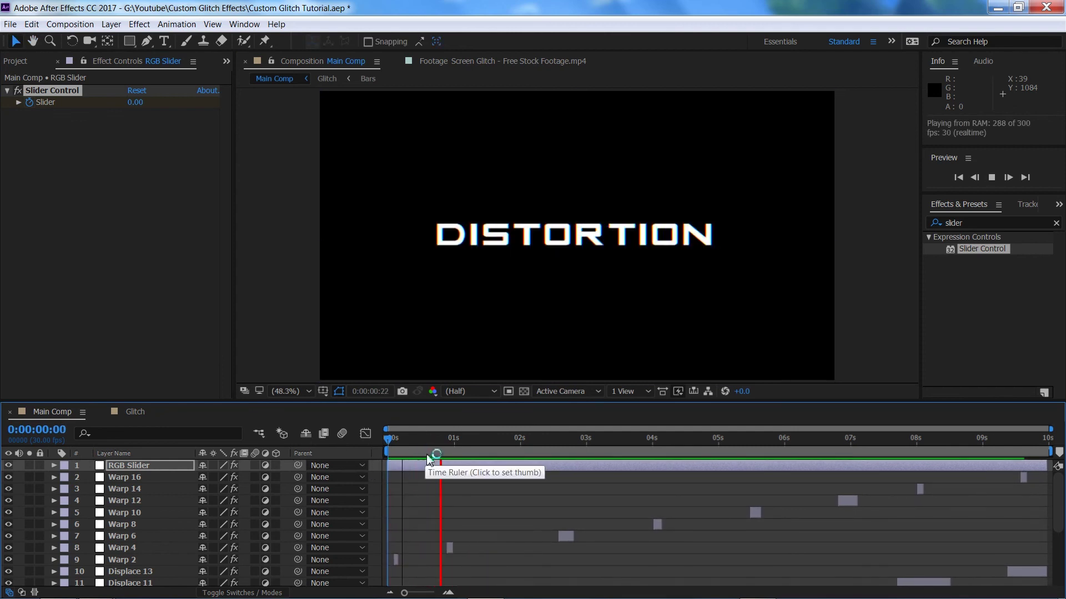
key(space)
key(space)
key(space)
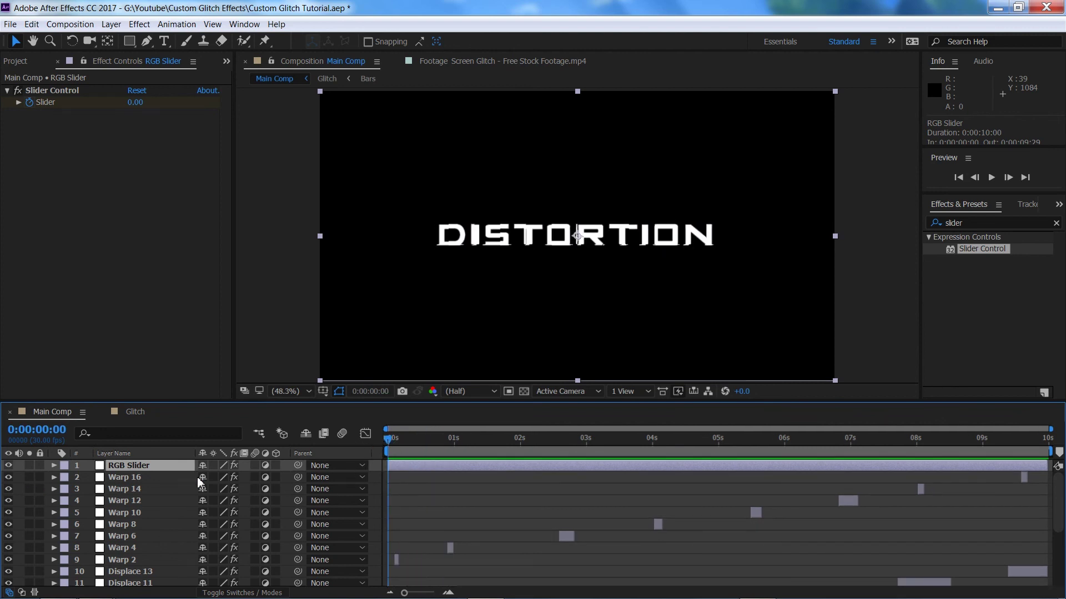
Copy the three Slider keyframes and paste them at five spaced times from about 2 seconds, with the last set starting at 0:00:08:22.
key(u)
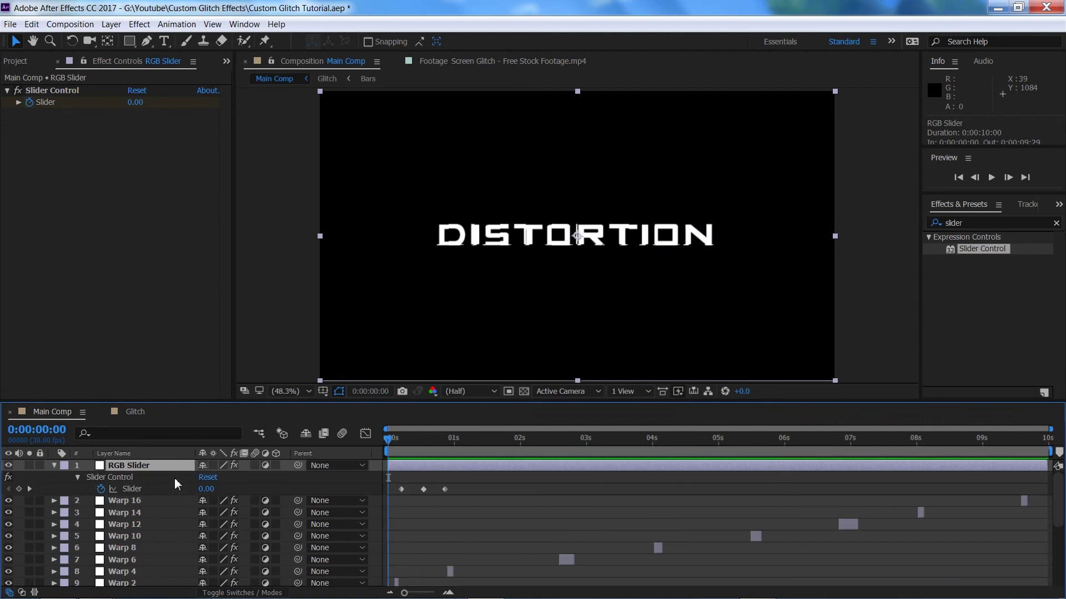
drag(480, 479, 399, 496)
key(ctrl+c)
click(521, 443)
key(ctrl+v)
click(622, 444)
key(ctrl+v)
click(737, 447)
key(ctrl+v)
drag(801, 447, 965, 458)
key(ctrl+v)
key(ctrl+v)
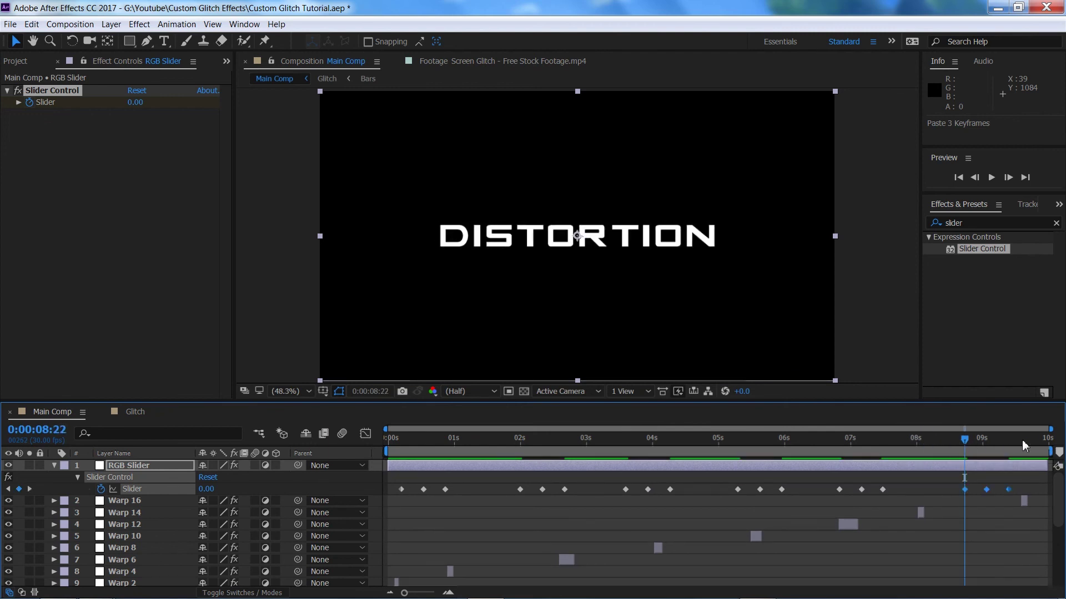
Preview the complete glitch animation from the start, collapse the RGB Slider layer's keyframes, and return to 0:00:00:00.
key(Home)
key(space)
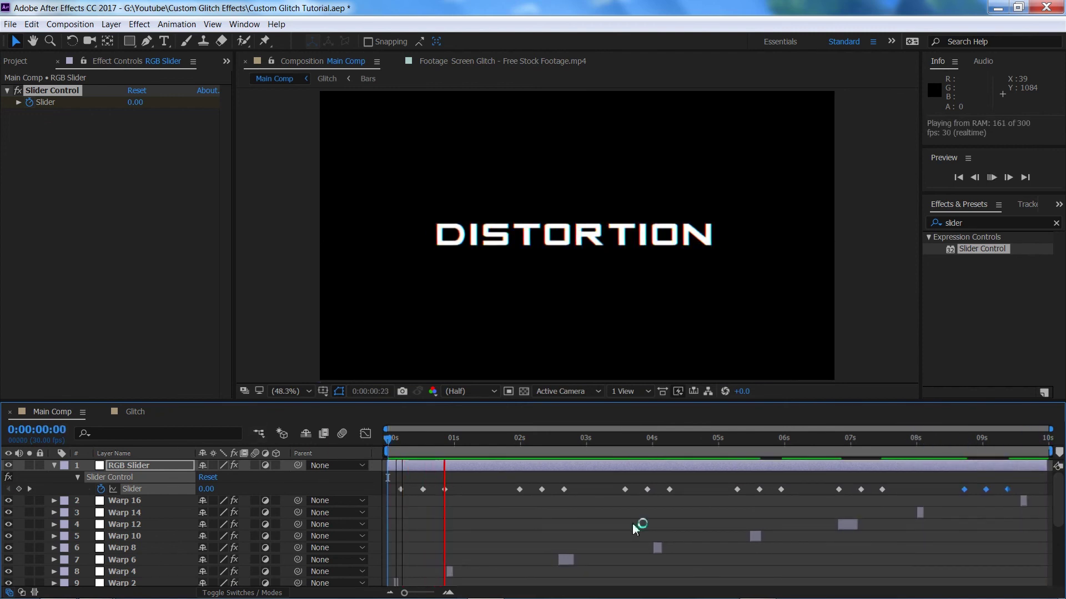
key(u)
click(443, 501)
key(space)
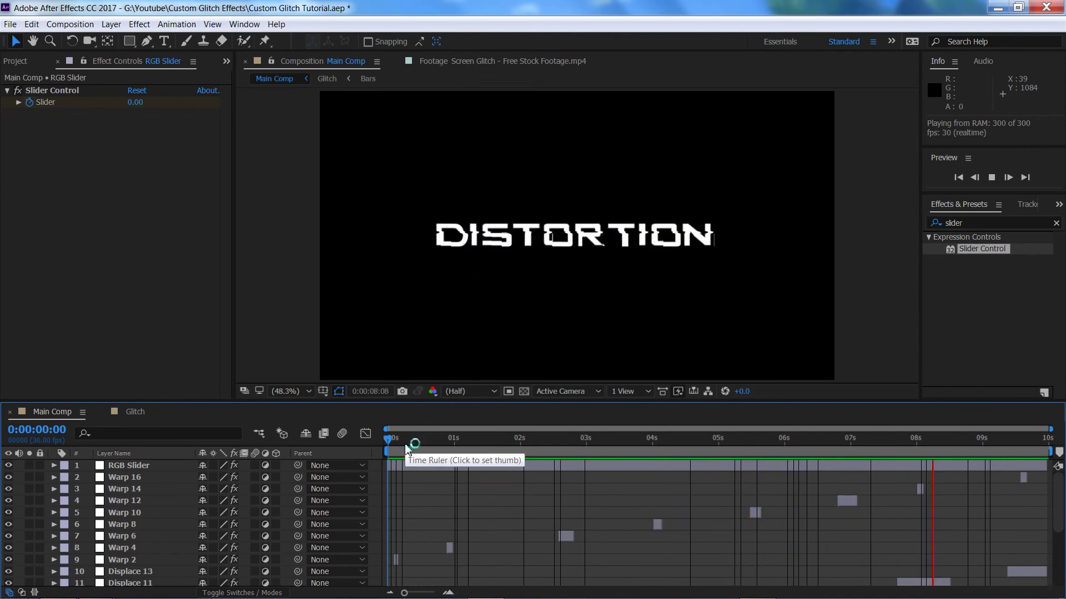
click(424, 446)
drag(424, 446, 392, 442)
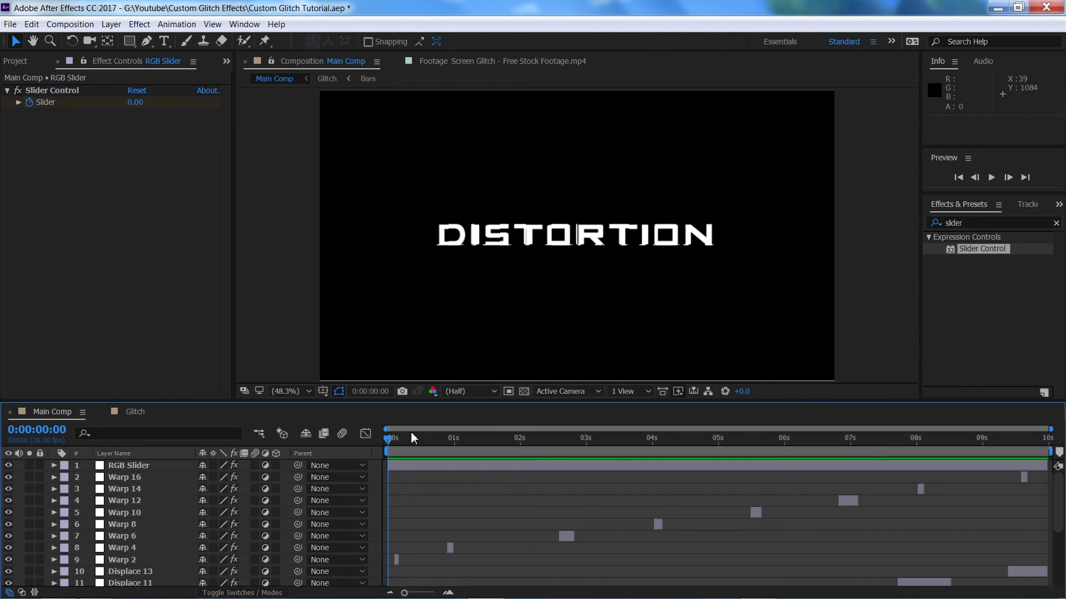
click(412, 438)
click(412, 439)
click(412, 438)
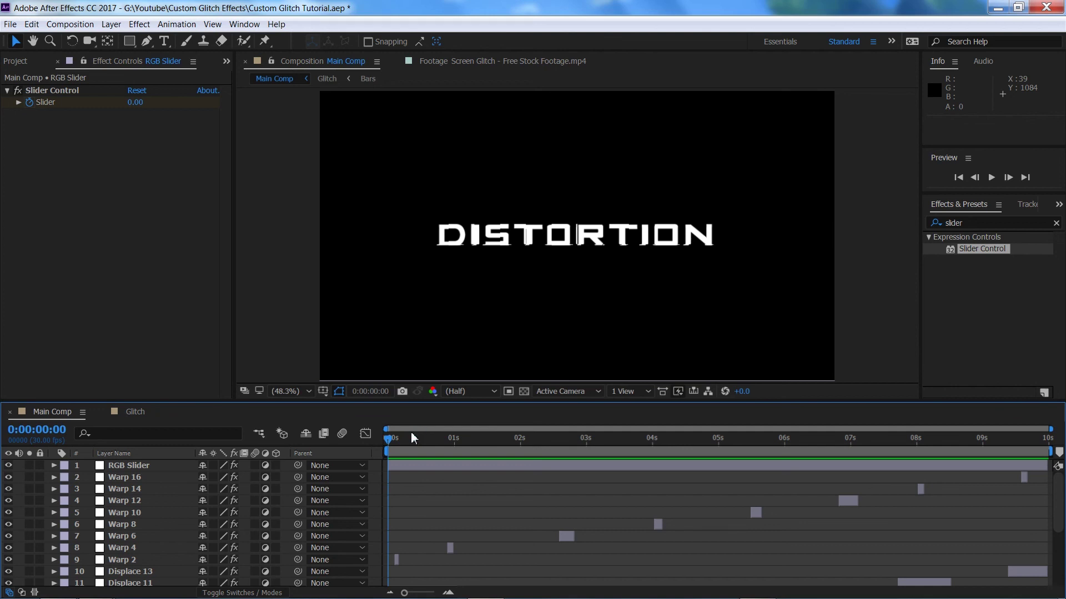